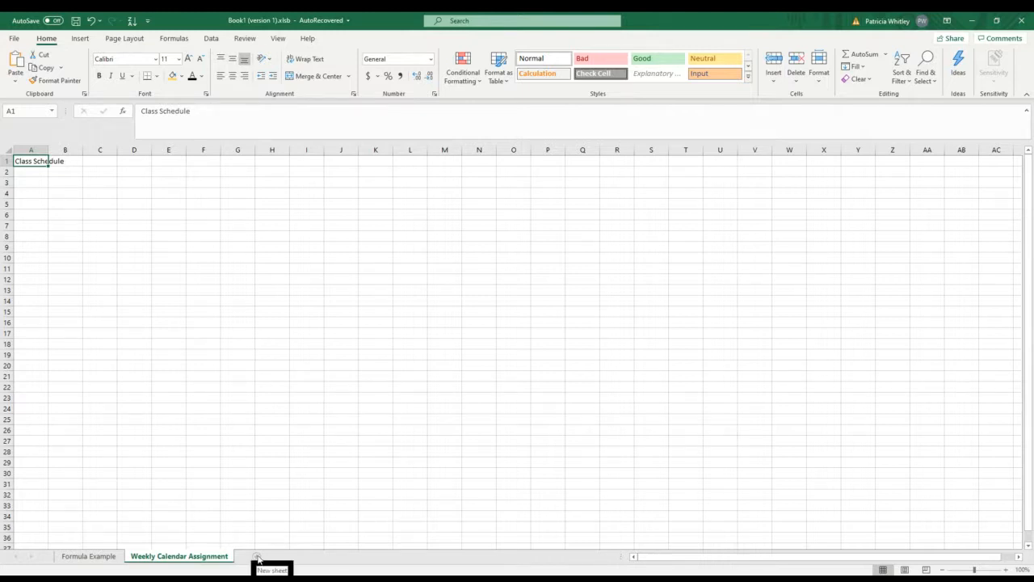
Step: Add three new worksheets and select column A on the Weekly Calendar Assignment sheet
left_click(257, 557)
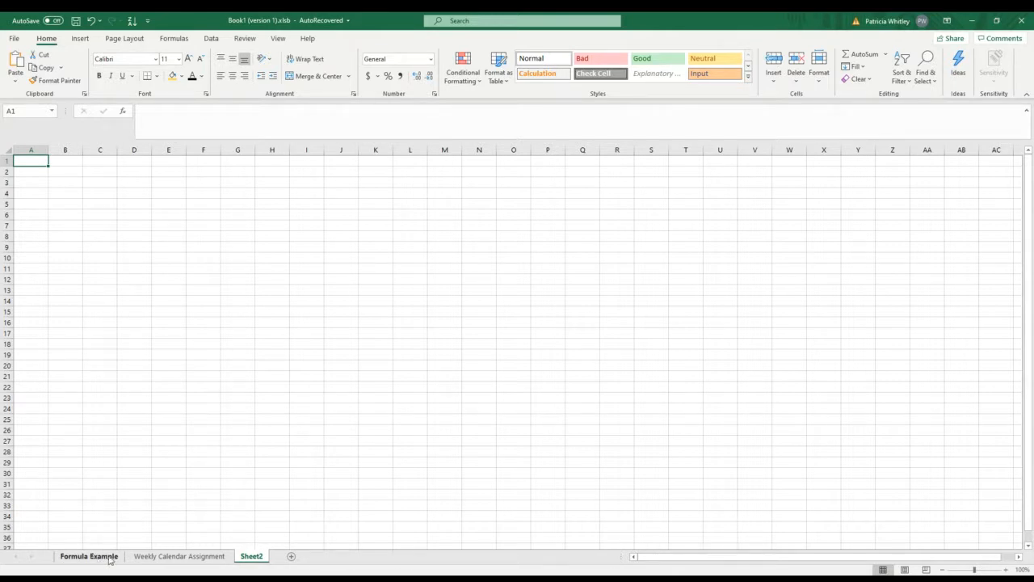
left_click(292, 557)
left_click(326, 558)
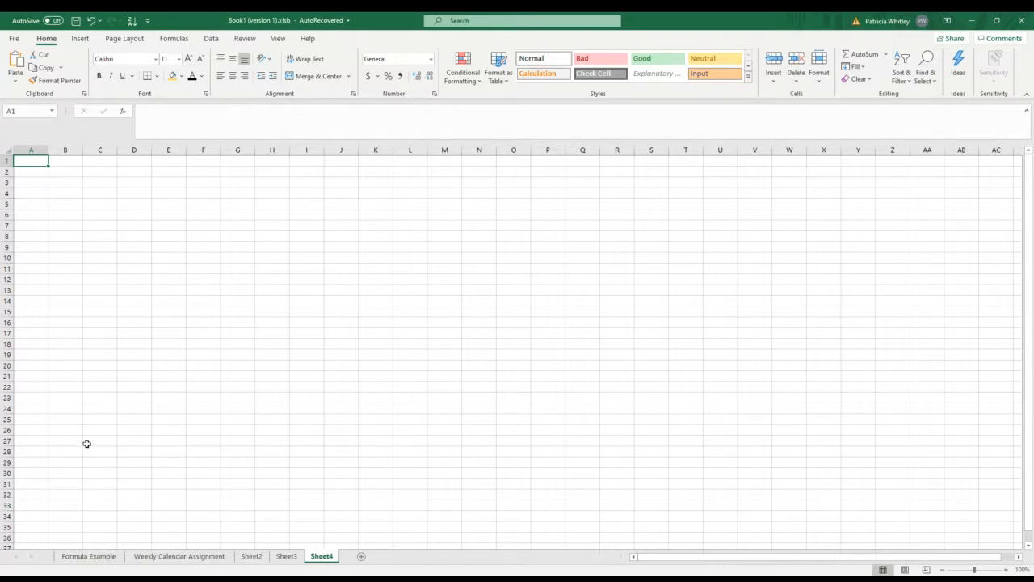
left_click(149, 558)
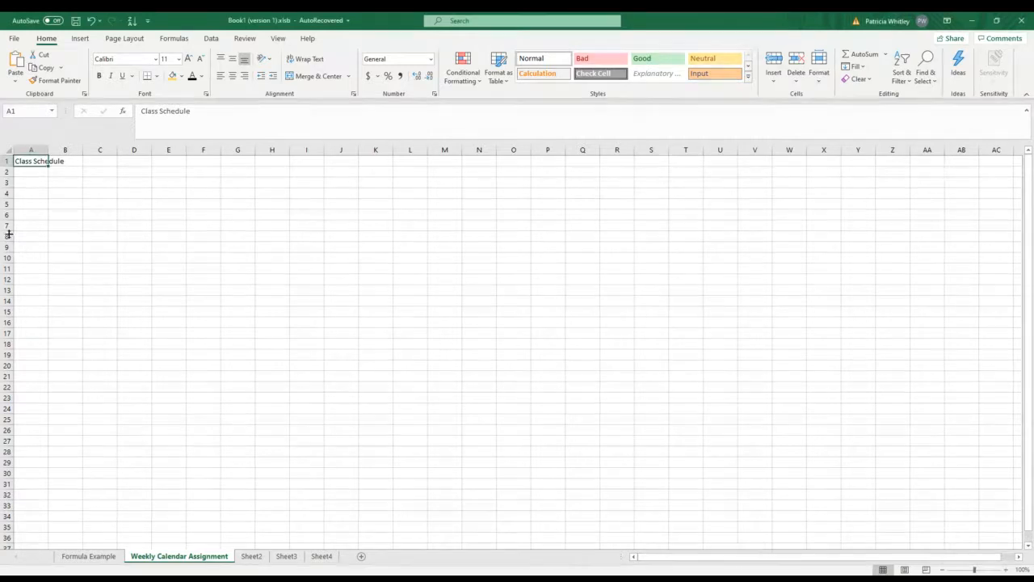
left_click(26, 150)
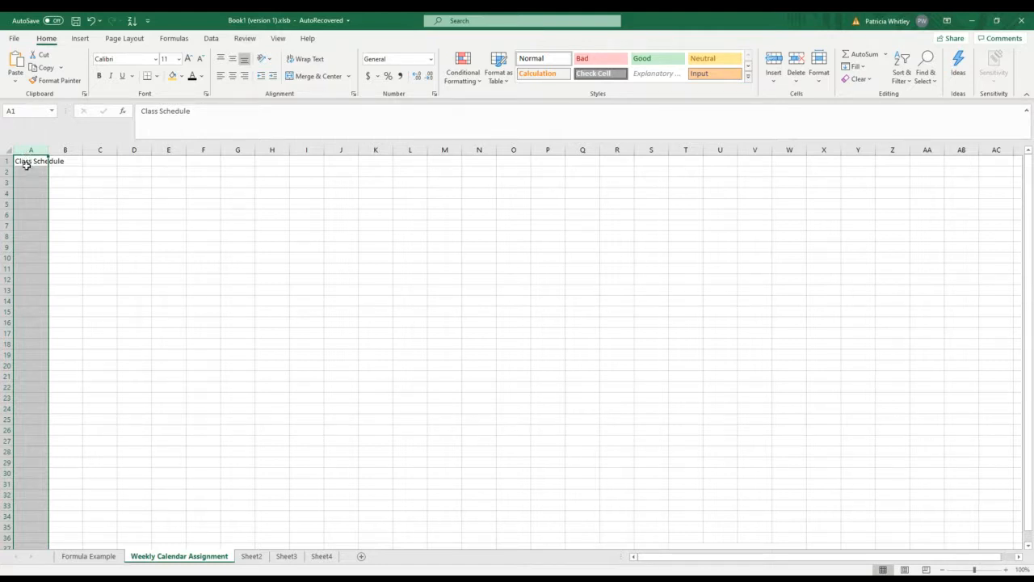
right_click(25, 163)
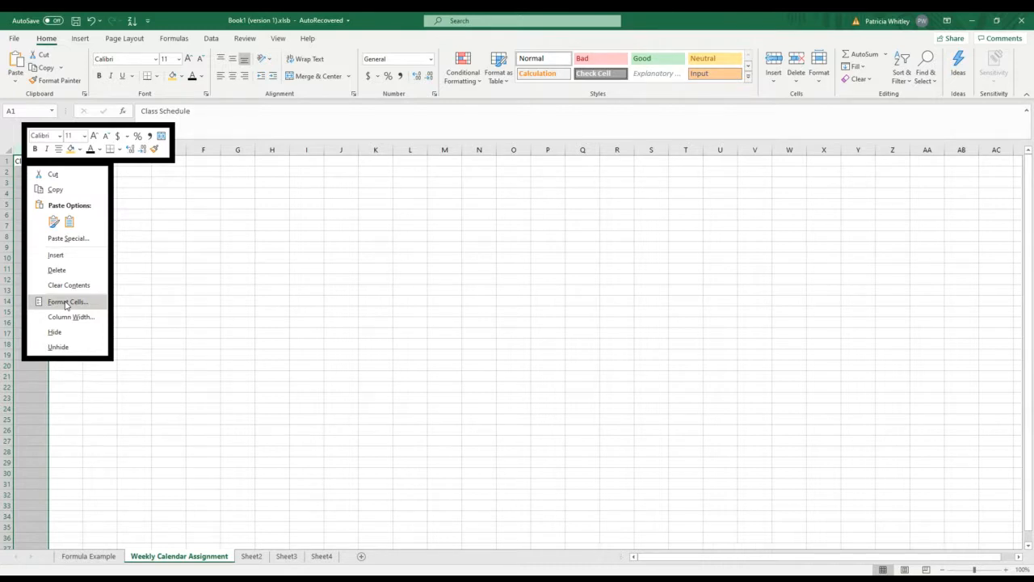
left_click(818, 80)
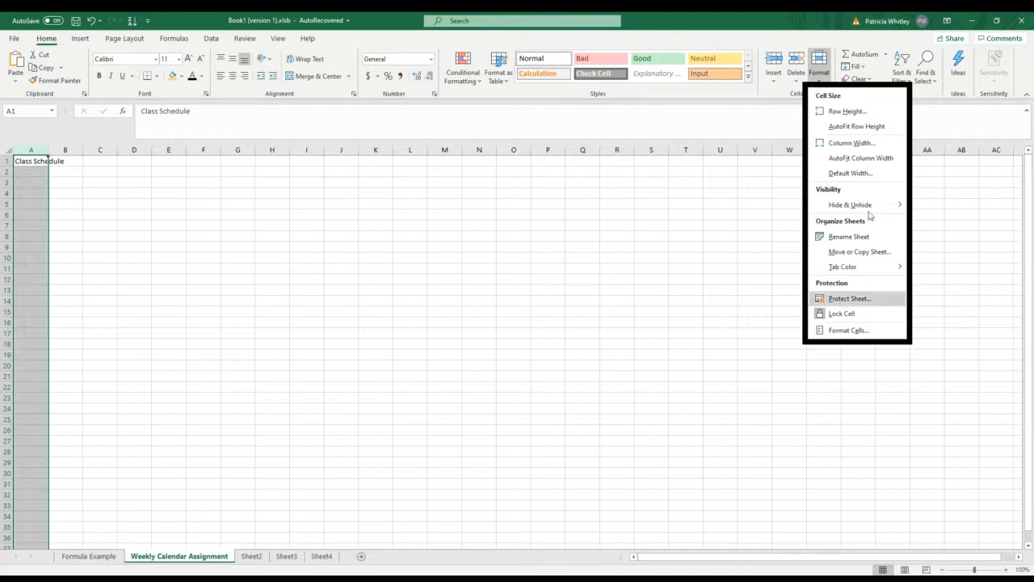
left_click(862, 331)
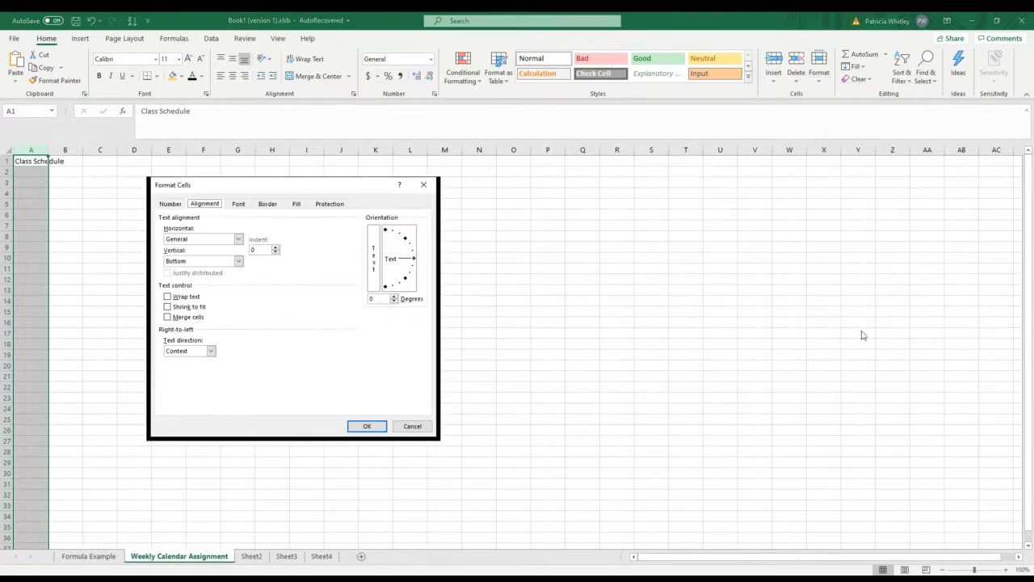
left_click(172, 204)
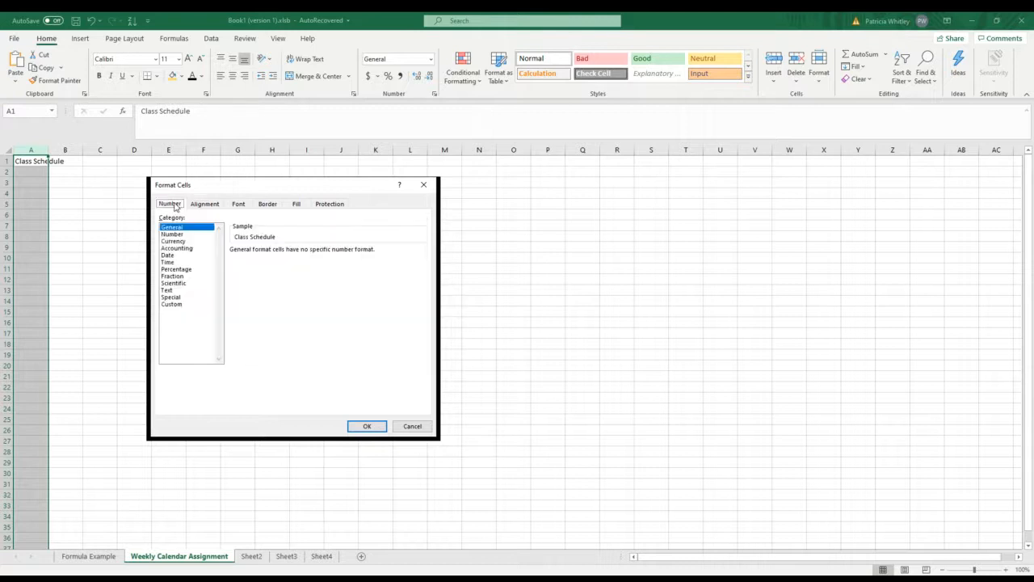
left_click(170, 264)
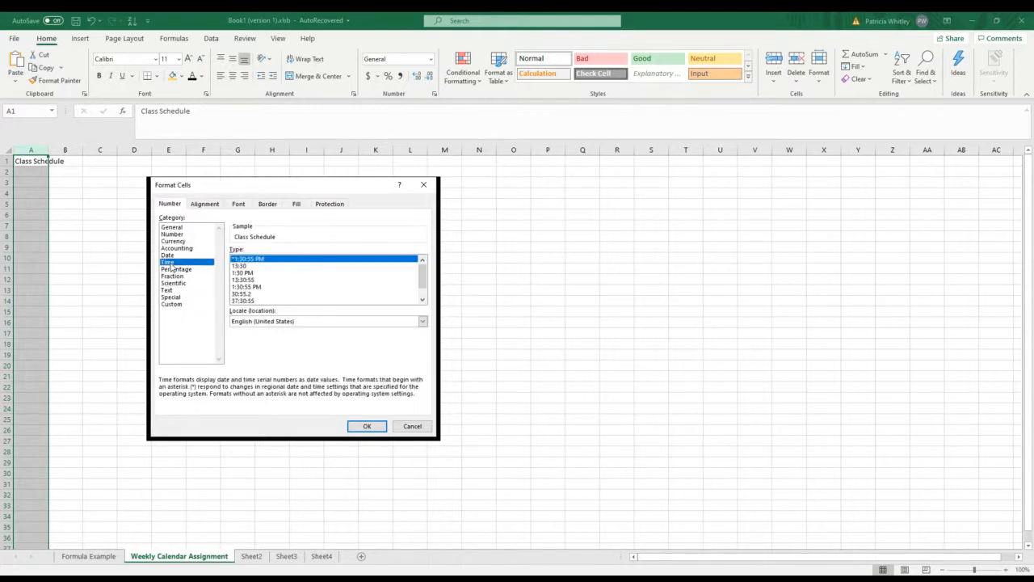
left_click(244, 273)
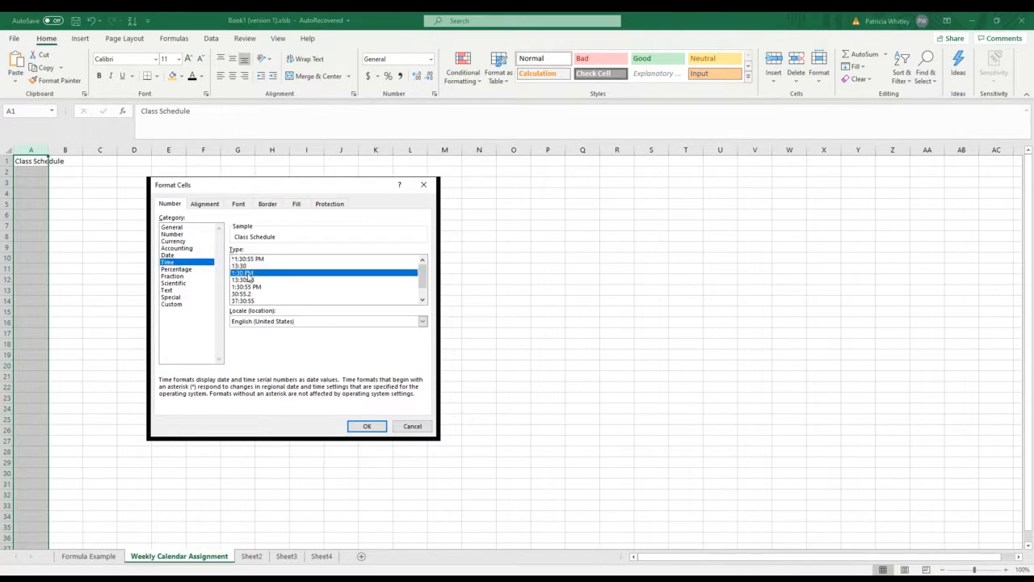
left_click(416, 428)
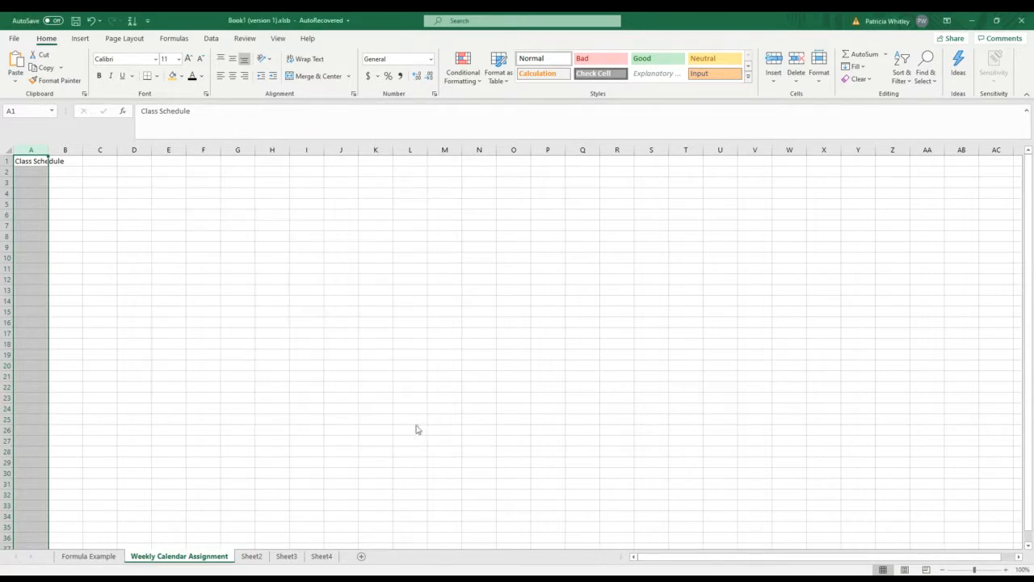
Step: Format column A with the Time category, using the 1:30 PM type
right_click(34, 187)
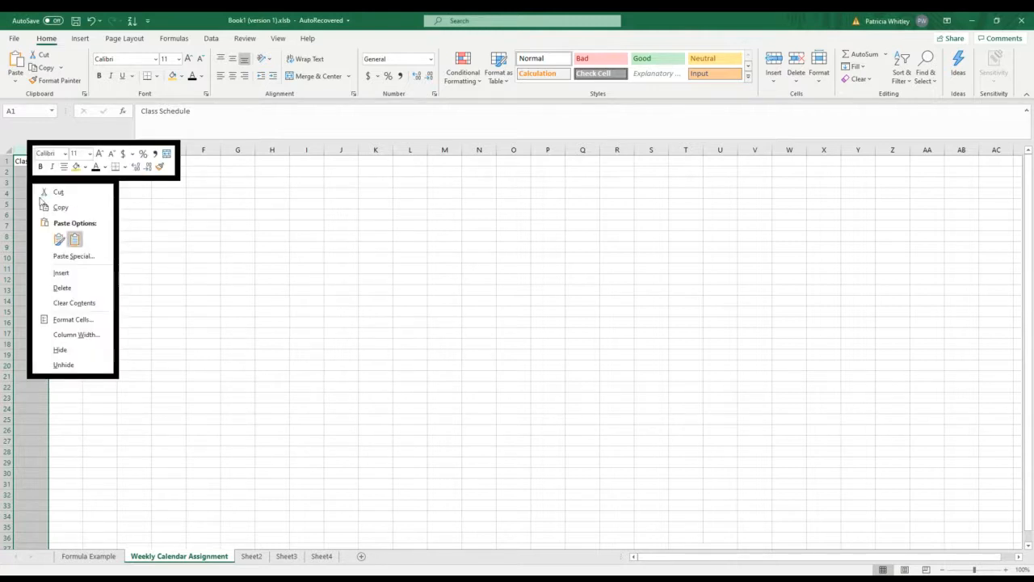
left_click(66, 324)
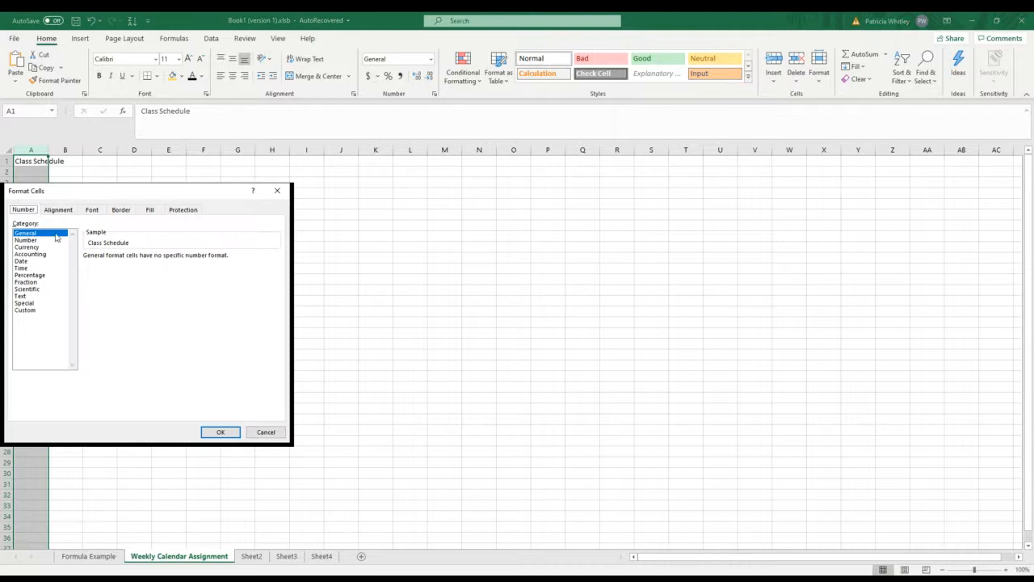
left_click(24, 270)
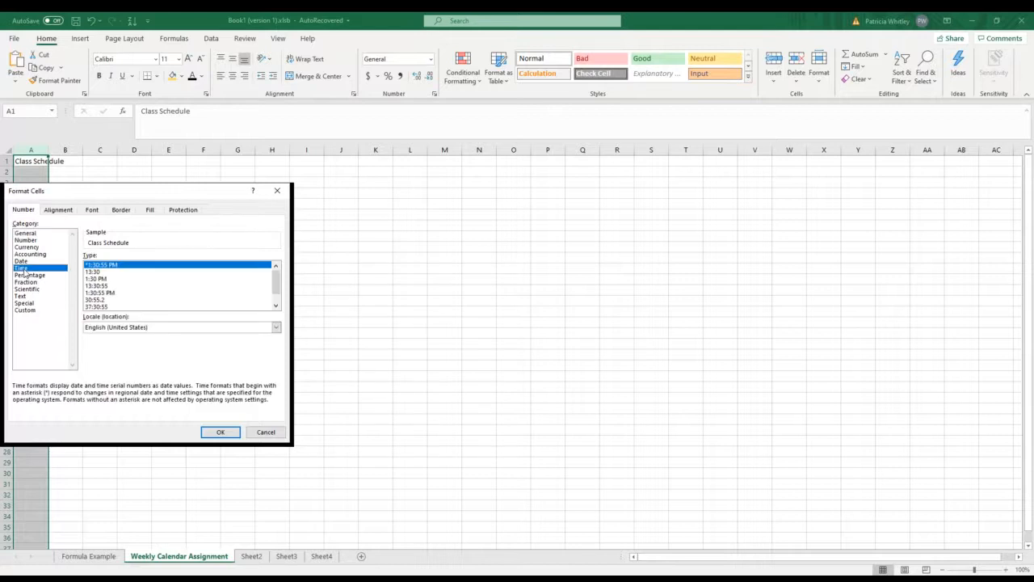
left_click(98, 279)
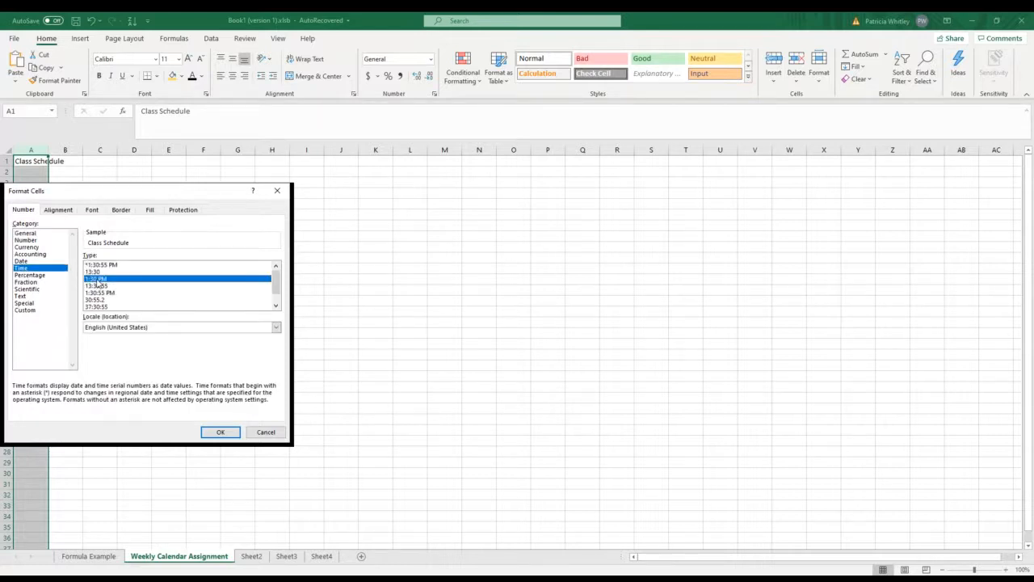
left_click(220, 431)
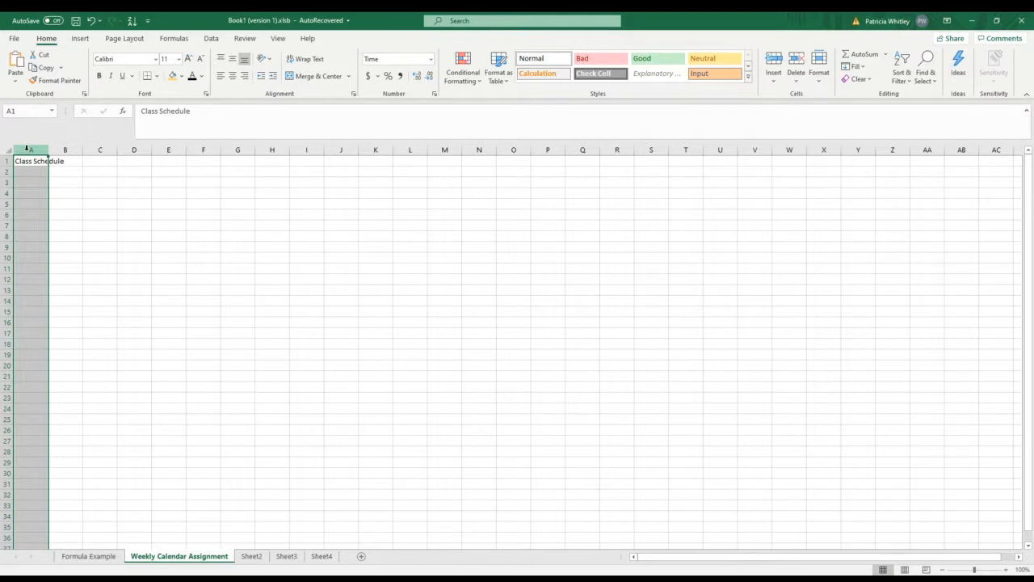
Step: Review the number format settings of column A
right_click(24, 177)
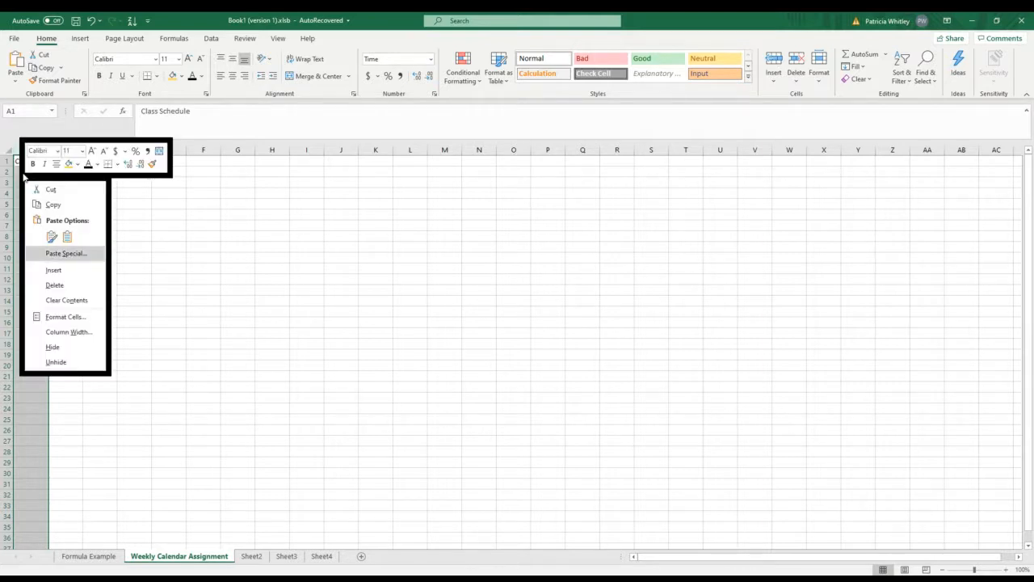
left_click(57, 317)
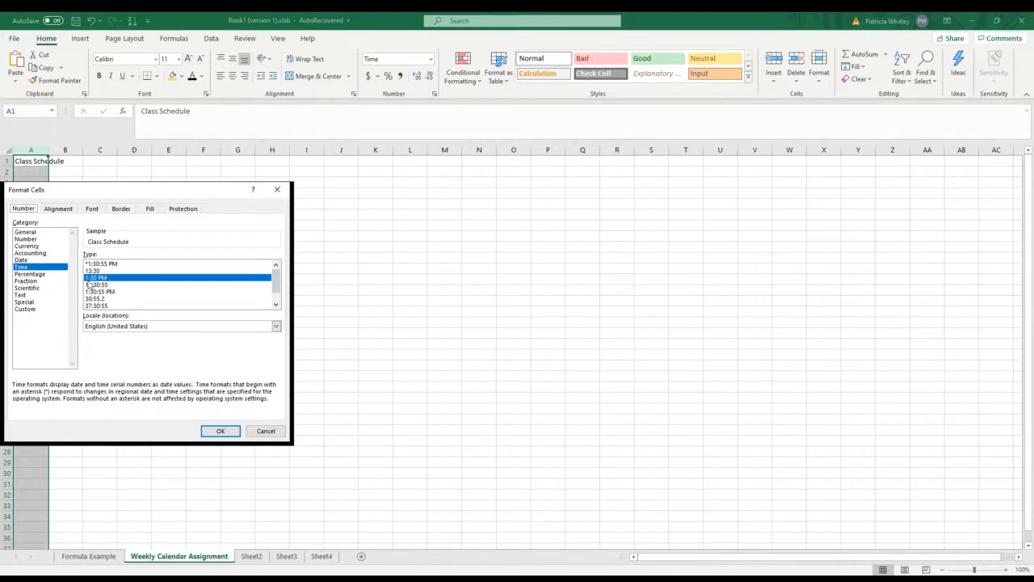
left_click(221, 432)
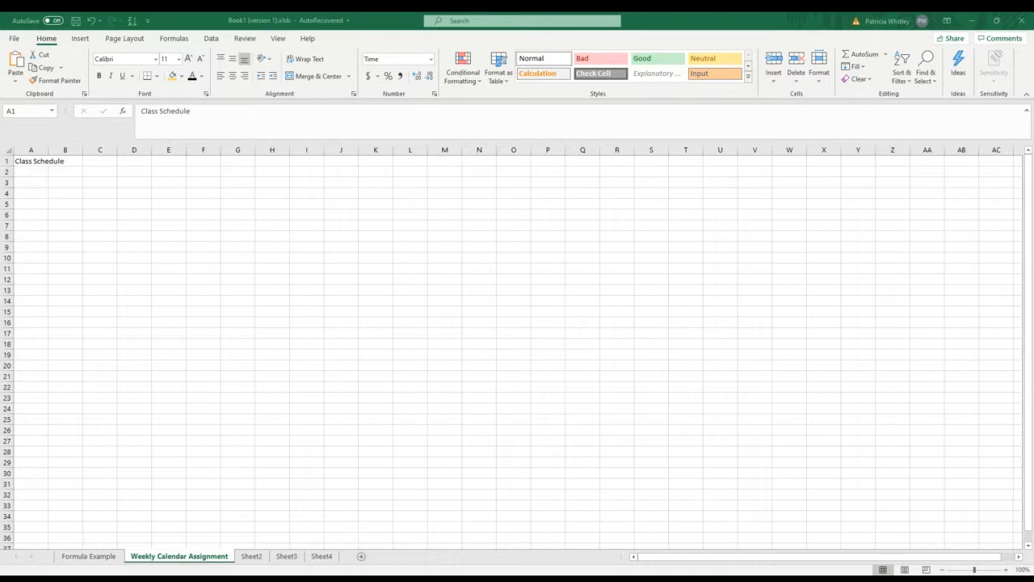
Step: Enter the times 7:00 in cell A2 and 7:15 in cell A3
left_click(30, 150)
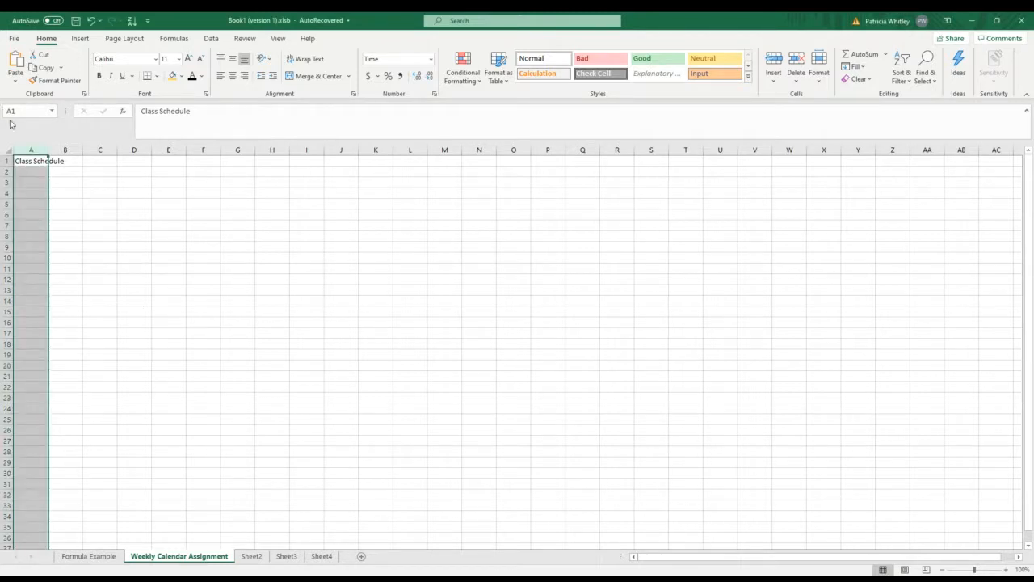
left_click(21, 172)
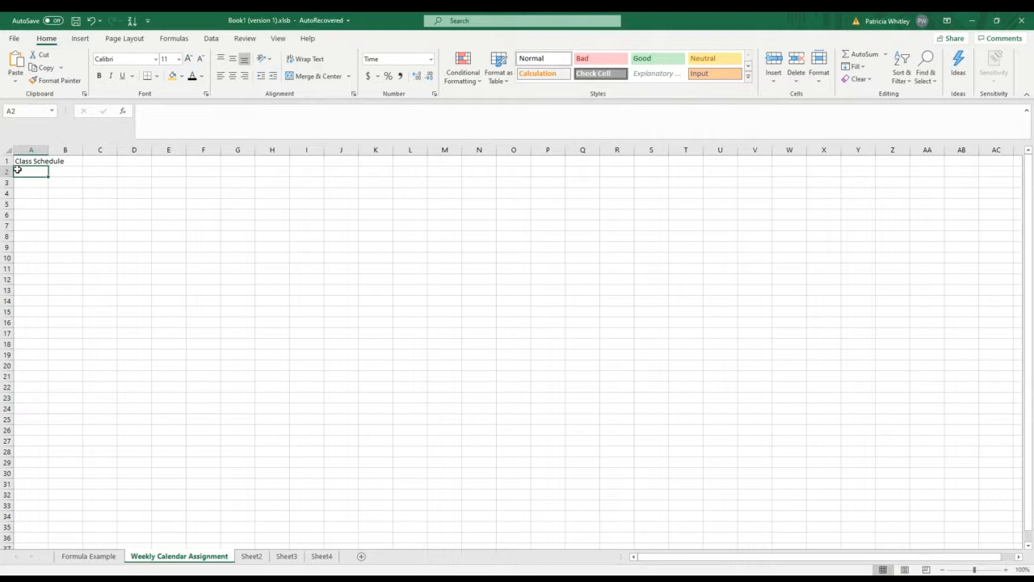
type("7")
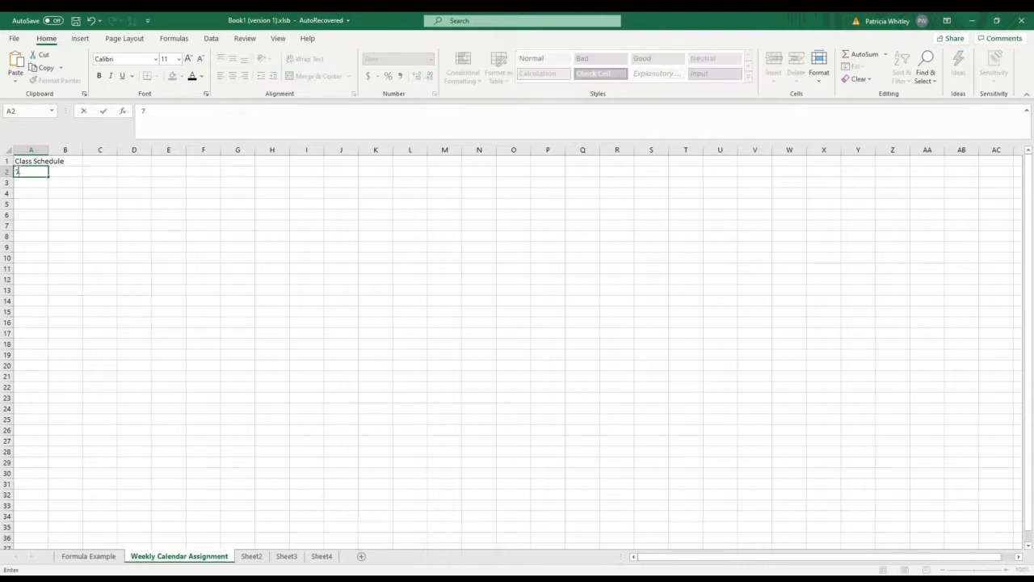
type(":00")
key("Return")
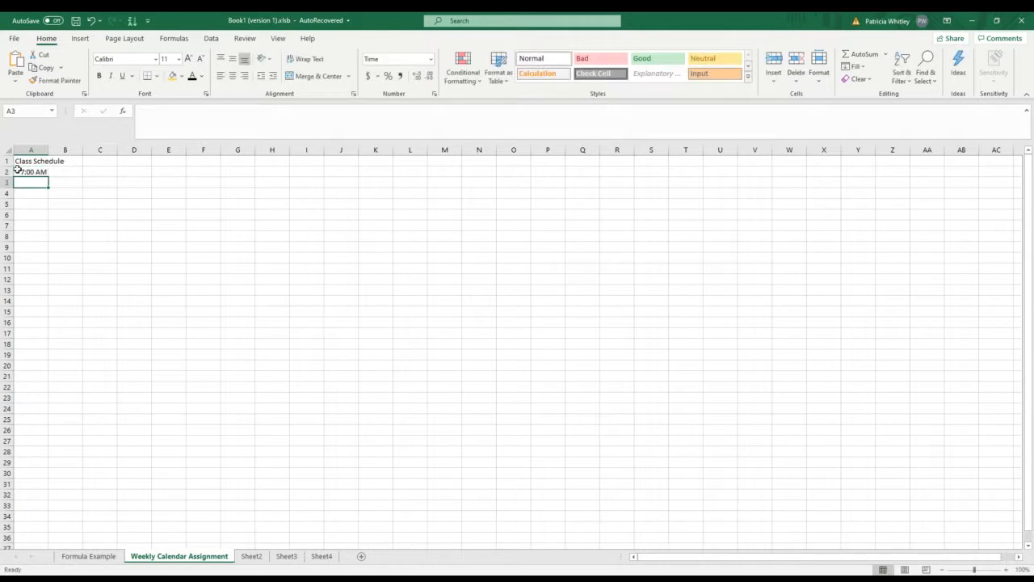
type("7:1")
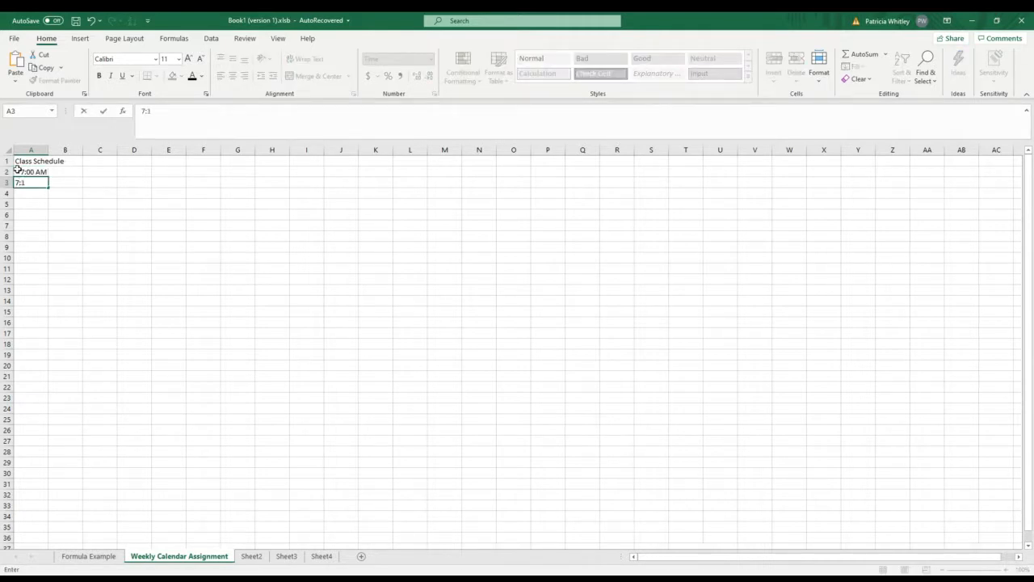
type("5")
key("Return")
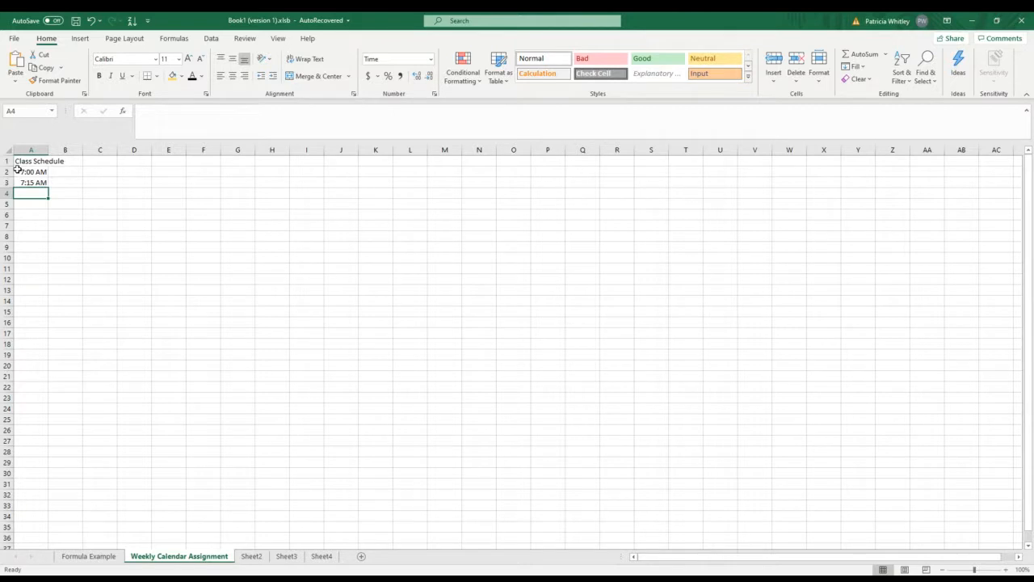
Step: Enter the time 7:30 in cell A4, below the two existing times
type("7")
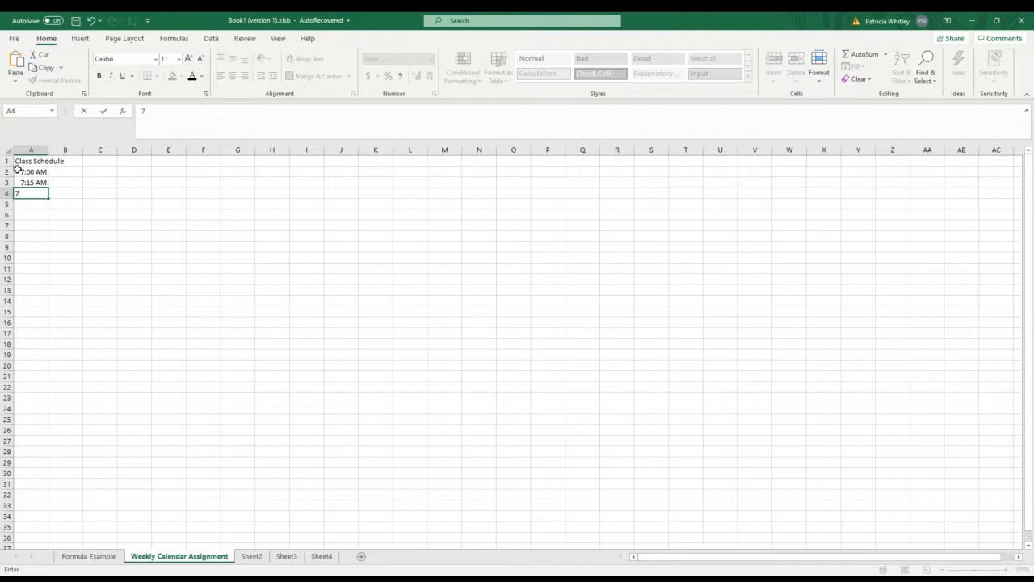
type(":30")
key("Return")
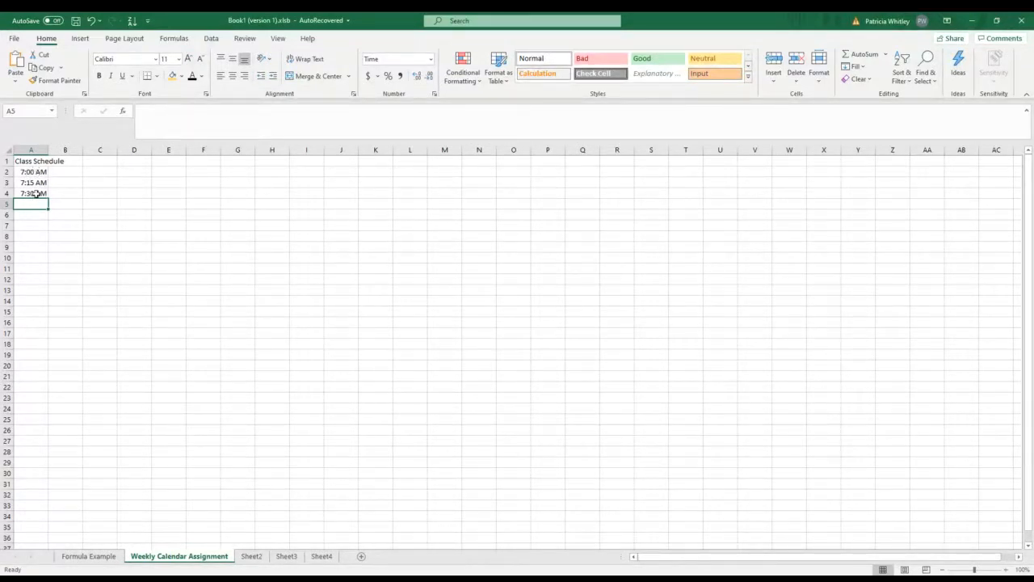
Step: Recheck the time format applied to column A without altering its settings
right_click(33, 149)
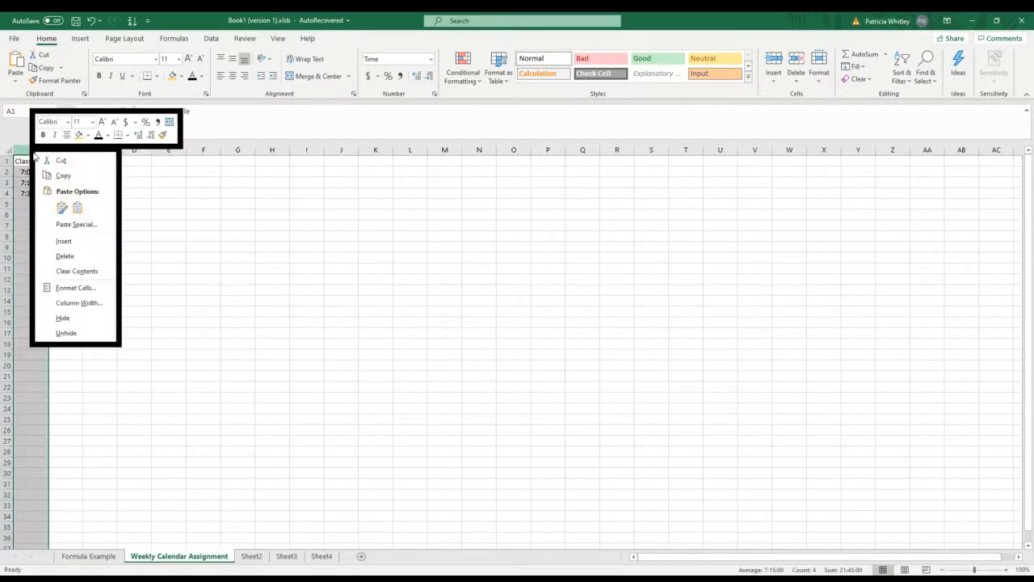
left_click(65, 287)
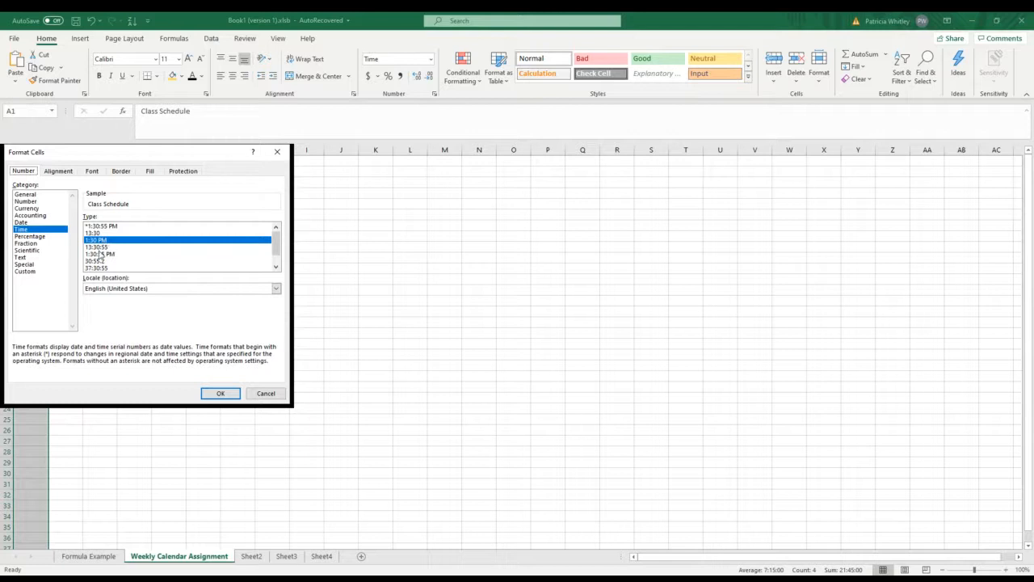
left_click(212, 393)
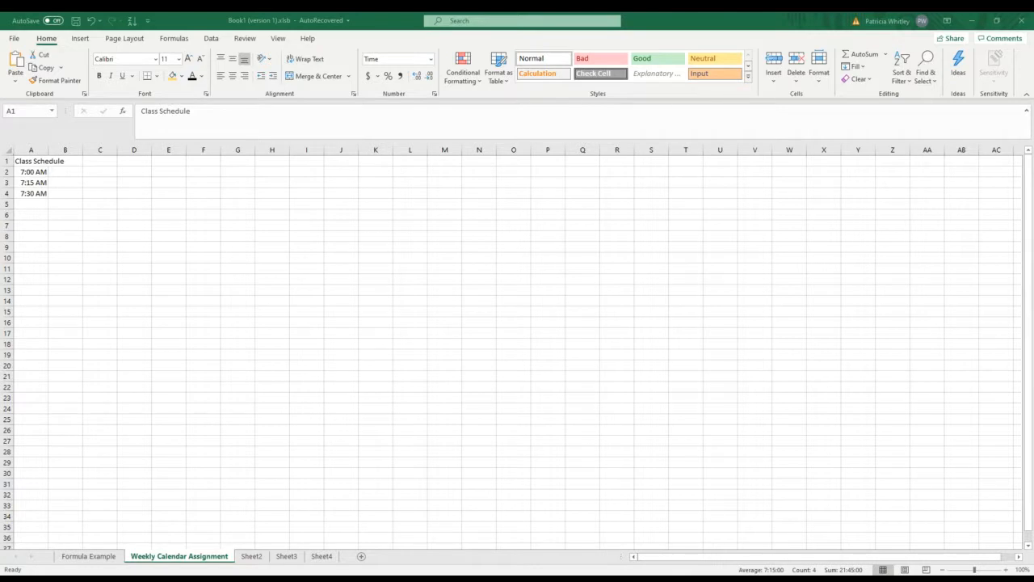
key("ctrl+space")
left_click(63, 193)
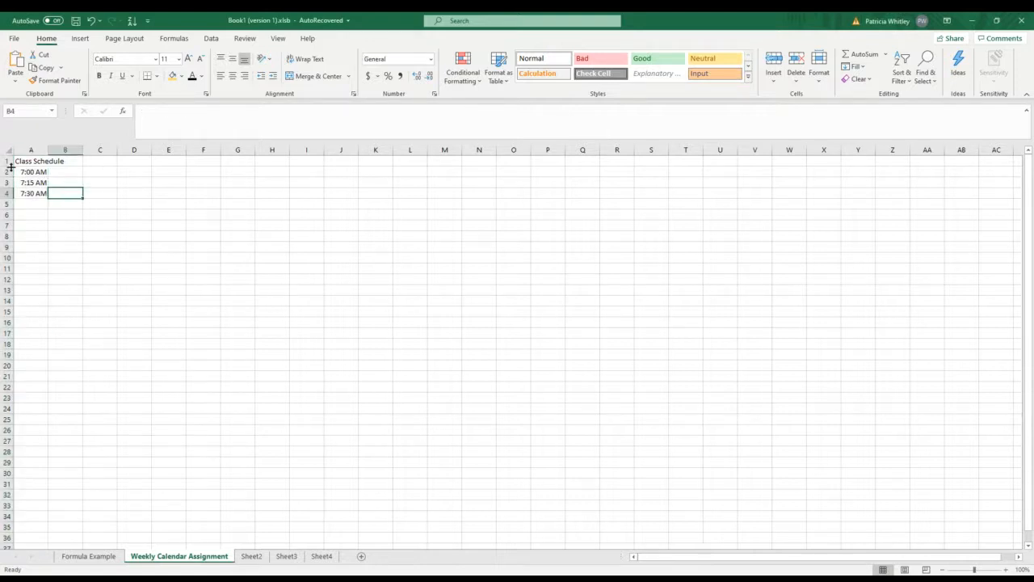
Step: Extend the 15-minute time series in A2:A4 down column A with AutoFill
left_click_drag(24, 170, 34, 192)
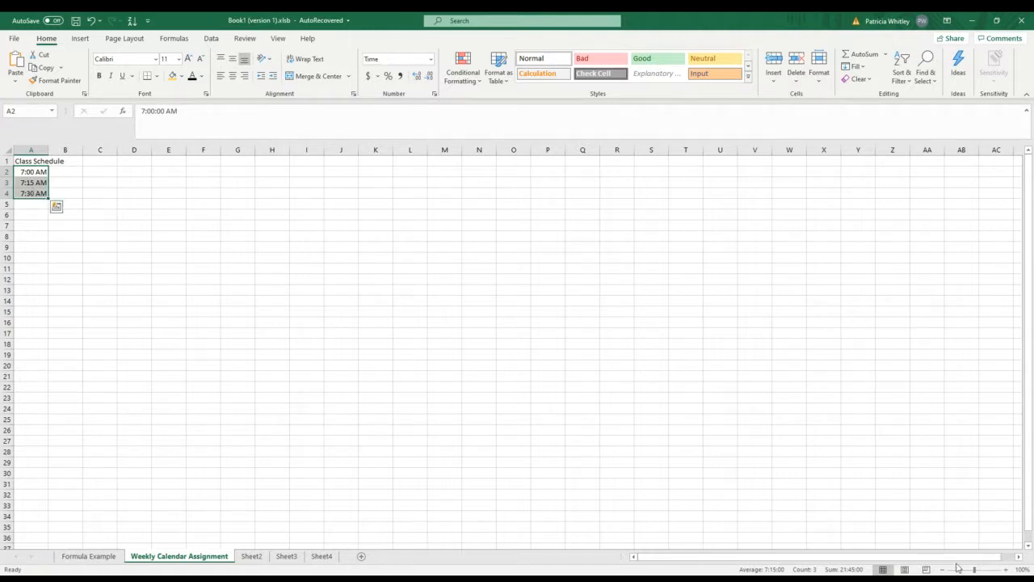
left_click(1006, 569)
left_click(1006, 570)
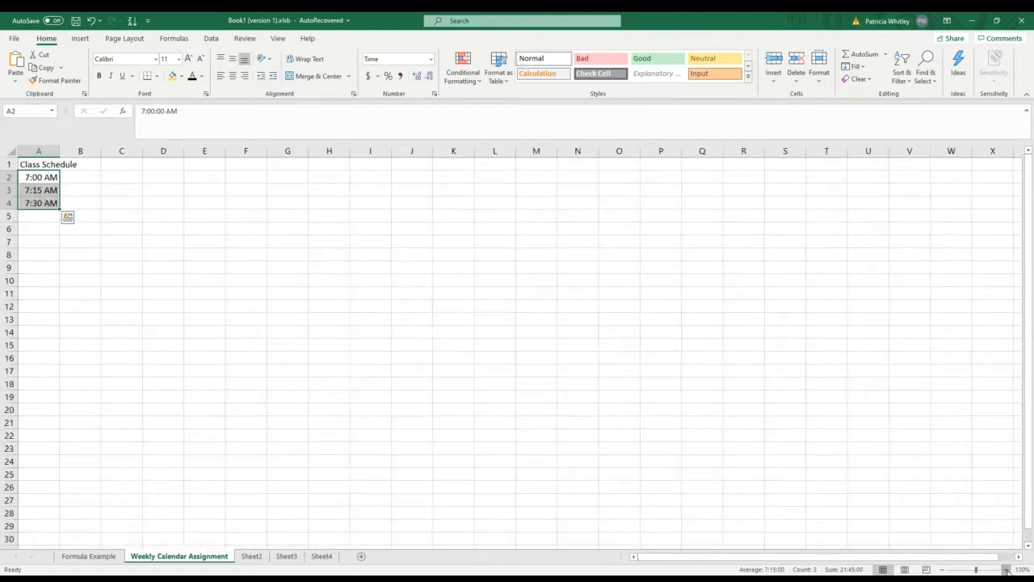
left_click(1006, 570)
left_click(1005, 570)
left_click(1006, 570)
left_click(1006, 569)
left_click(1006, 569)
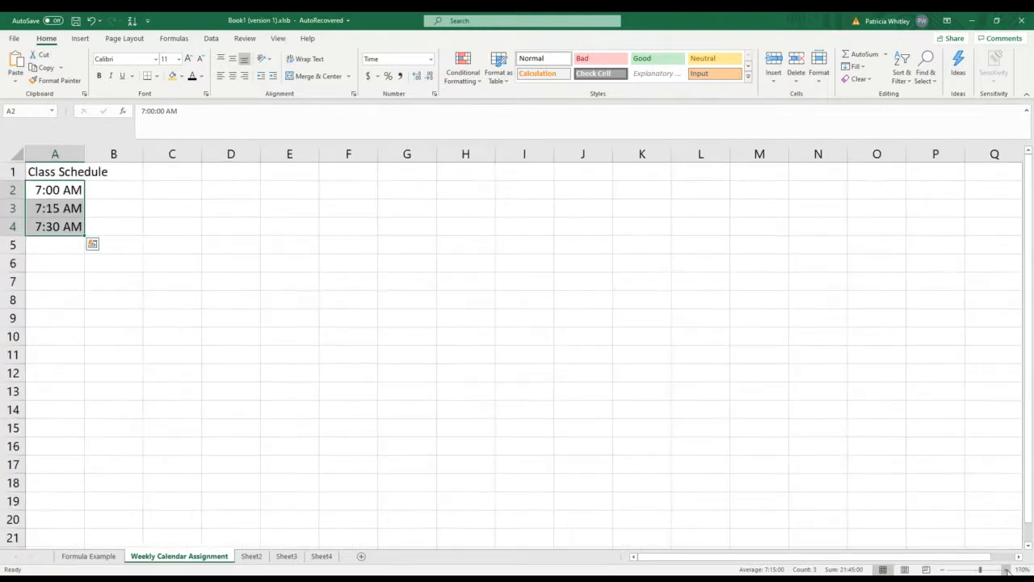
left_click(1006, 569)
left_click(1005, 570)
left_click(1006, 570)
left_click(1006, 570)
left_click(1006, 569)
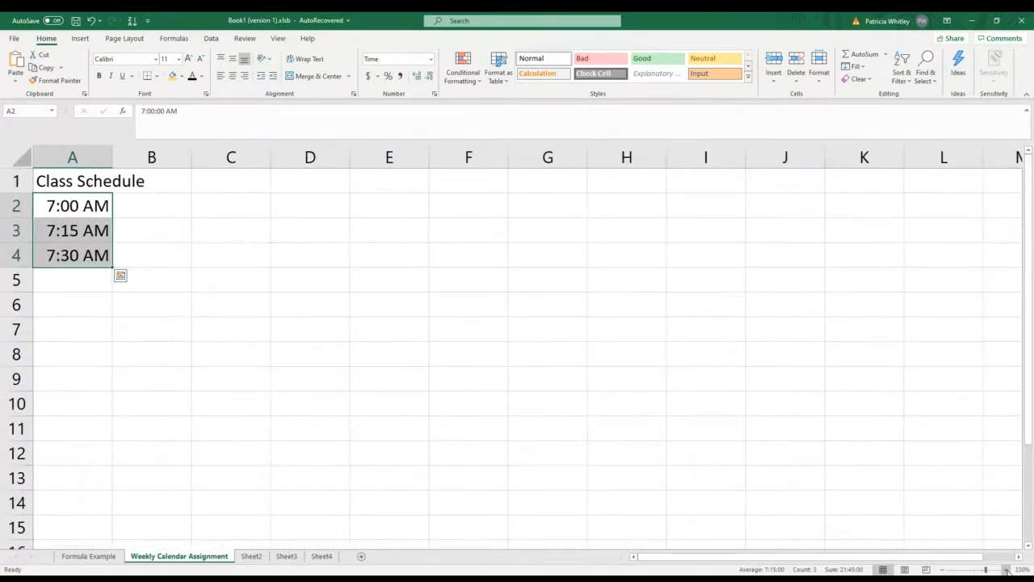
left_click(1006, 570)
left_click(1006, 570)
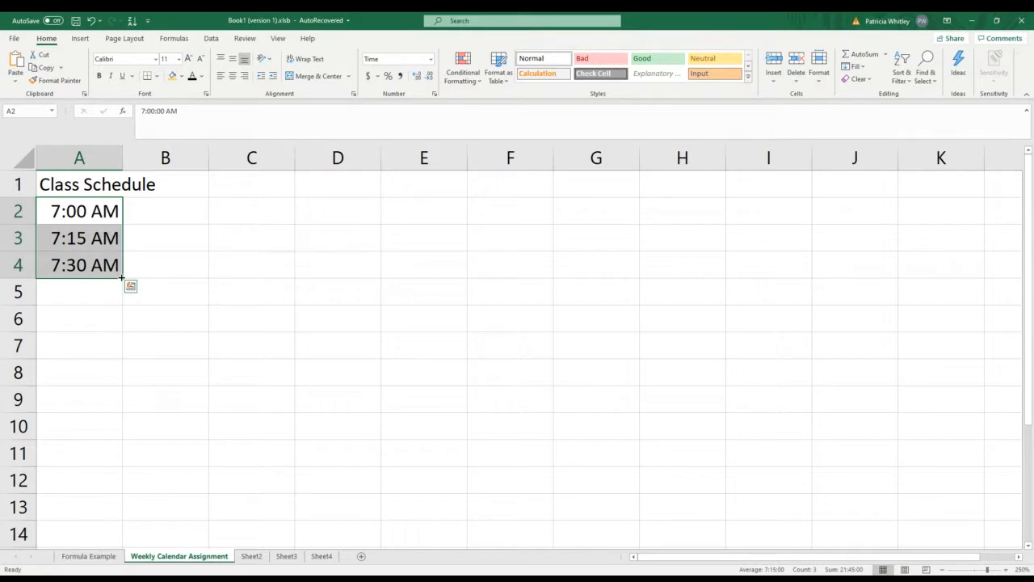
left_click_drag(122, 277, 128, 529)
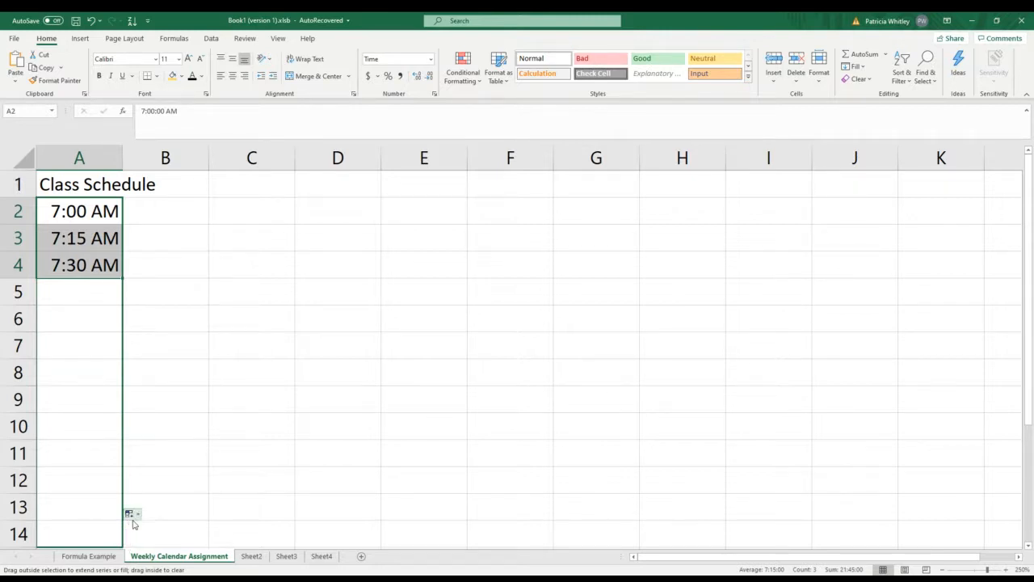
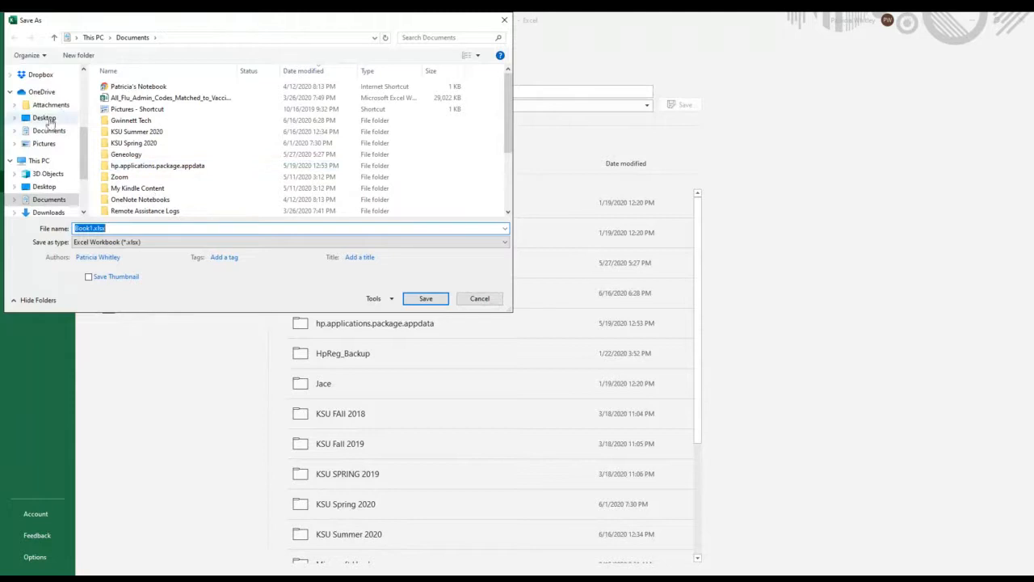
Step: Save the workbook as "Weekly Calendar Blackboard" in the OneDrive folder Documents > Gwinnett Tech > Summer 2020
left_click(49, 132)
left_click(128, 121)
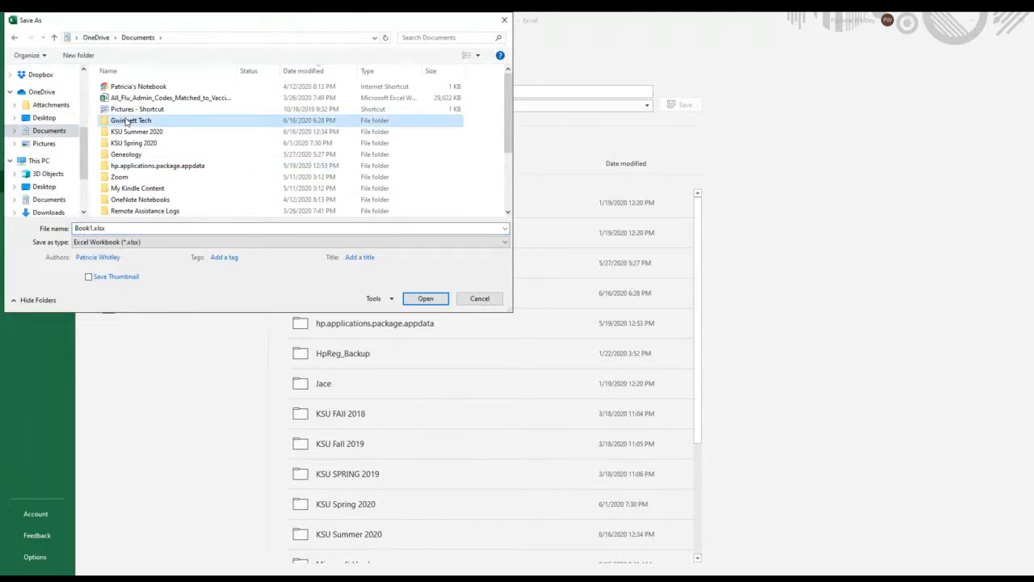
double_click(127, 120)
left_click(126, 121)
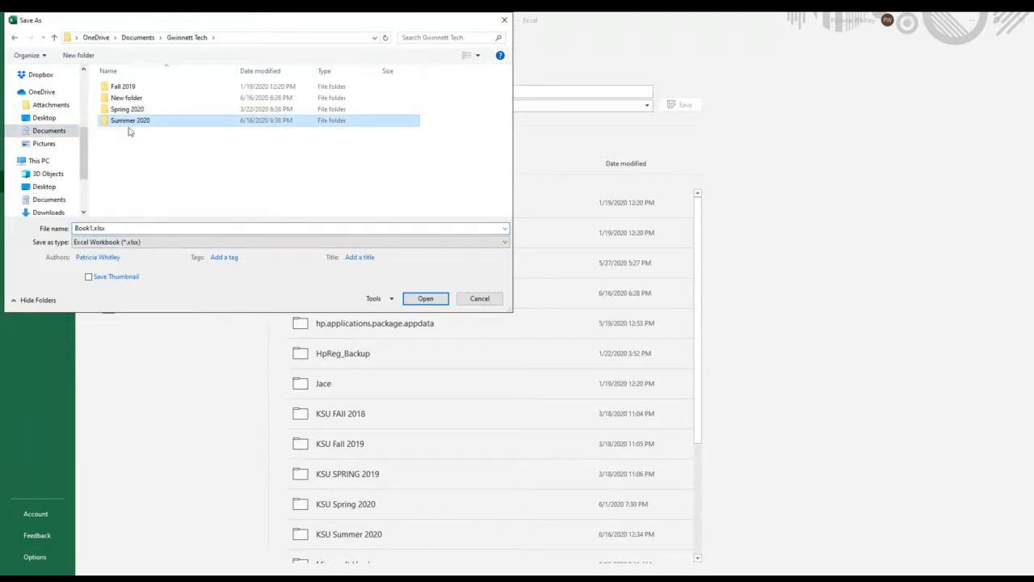
double_click(122, 122)
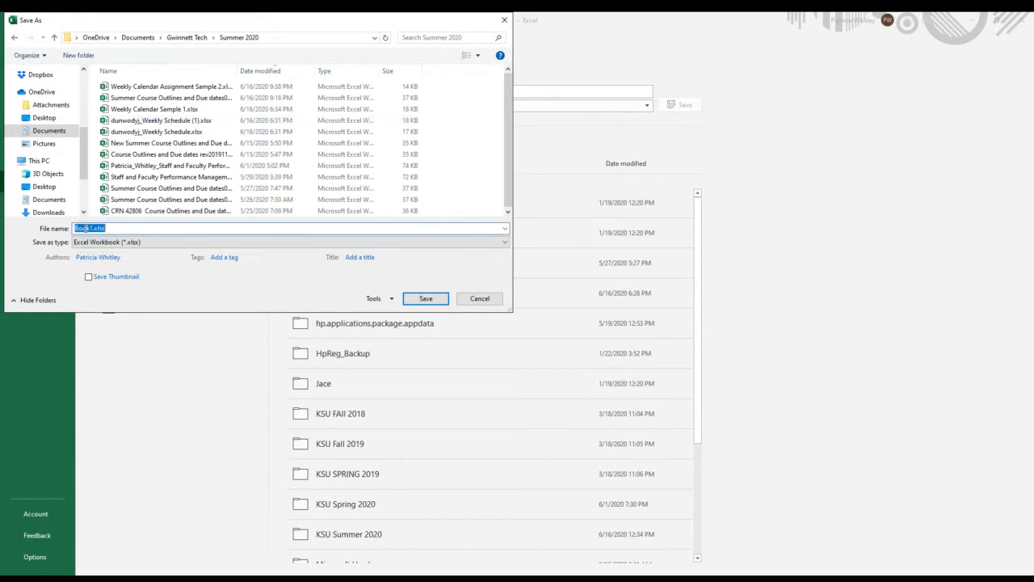
type("We")
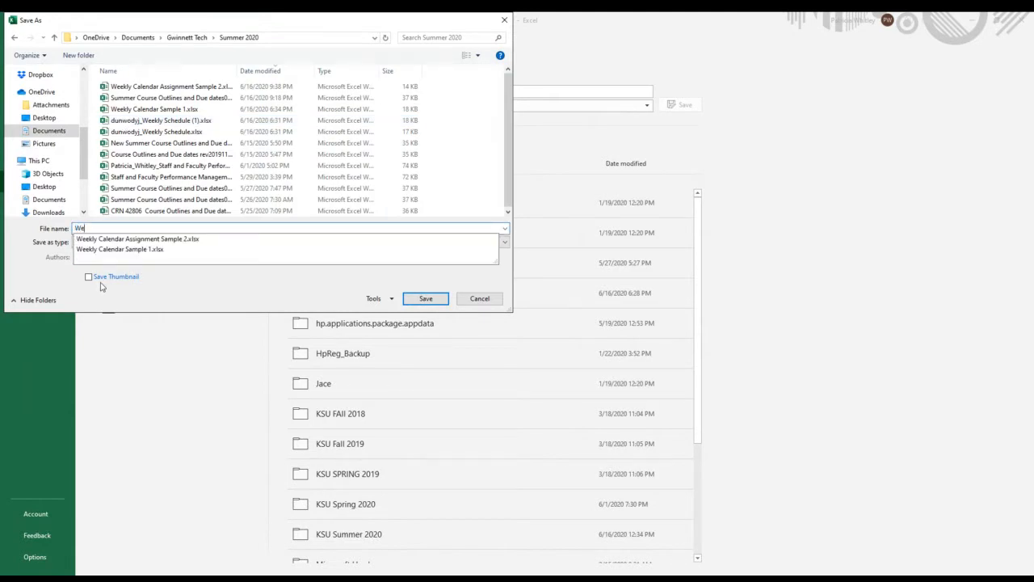
type("ekly Calendar B")
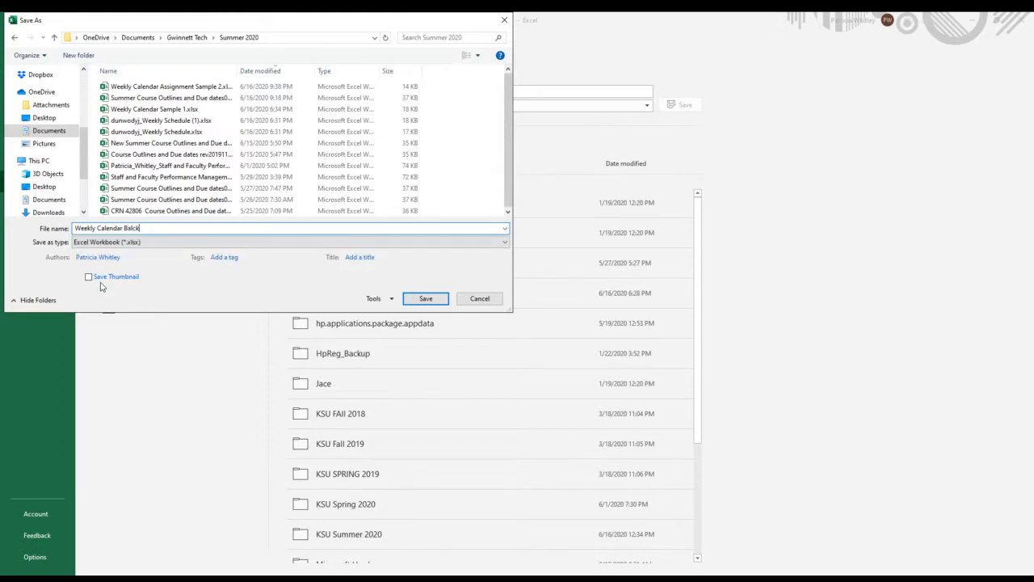
type("lackboard")
left_click(436, 298)
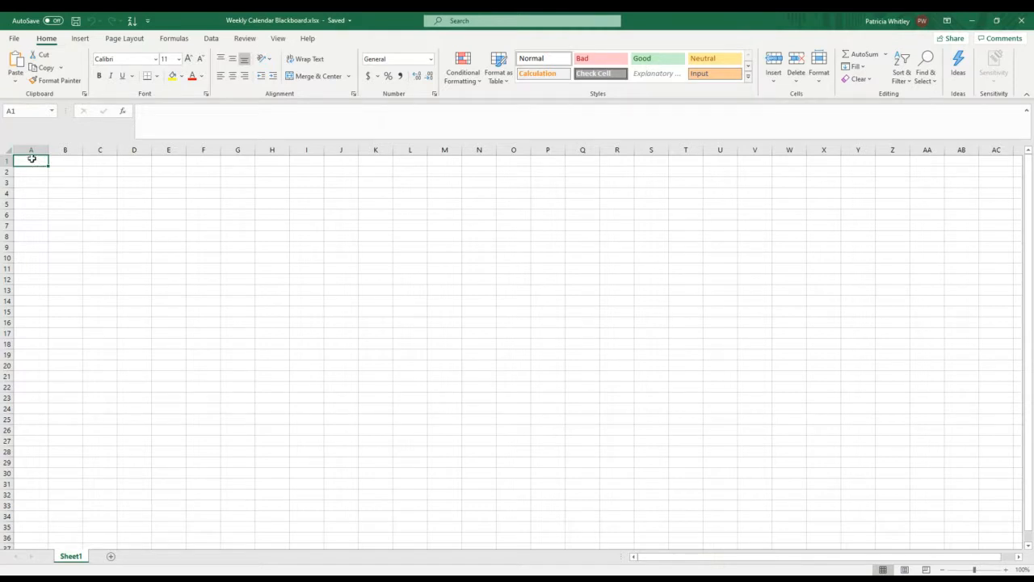
Step: Enter the title "Class Schedule" in cell A1 and select the whole of column A
type("C")
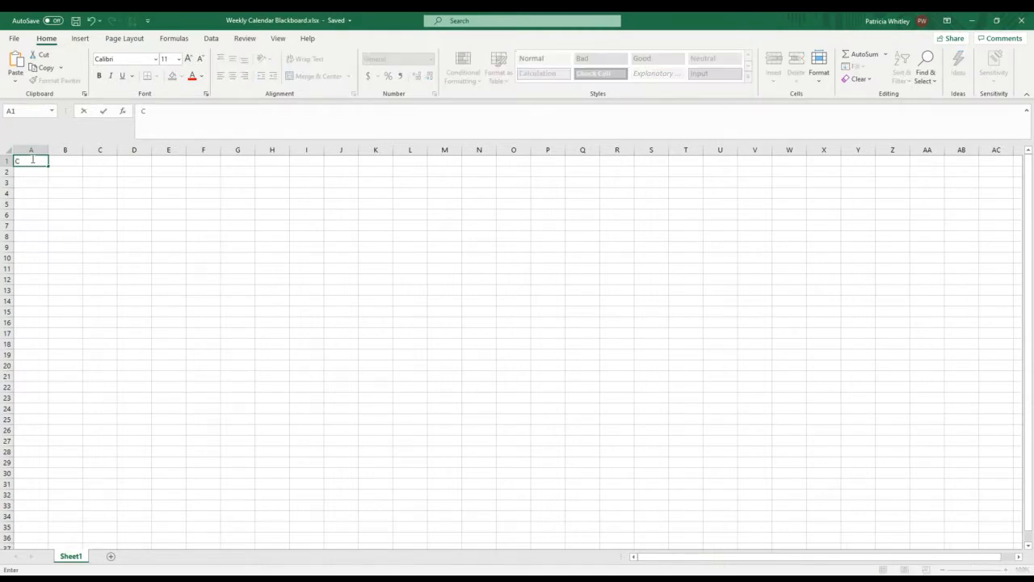
type("lass Schedule")
left_click(29, 147)
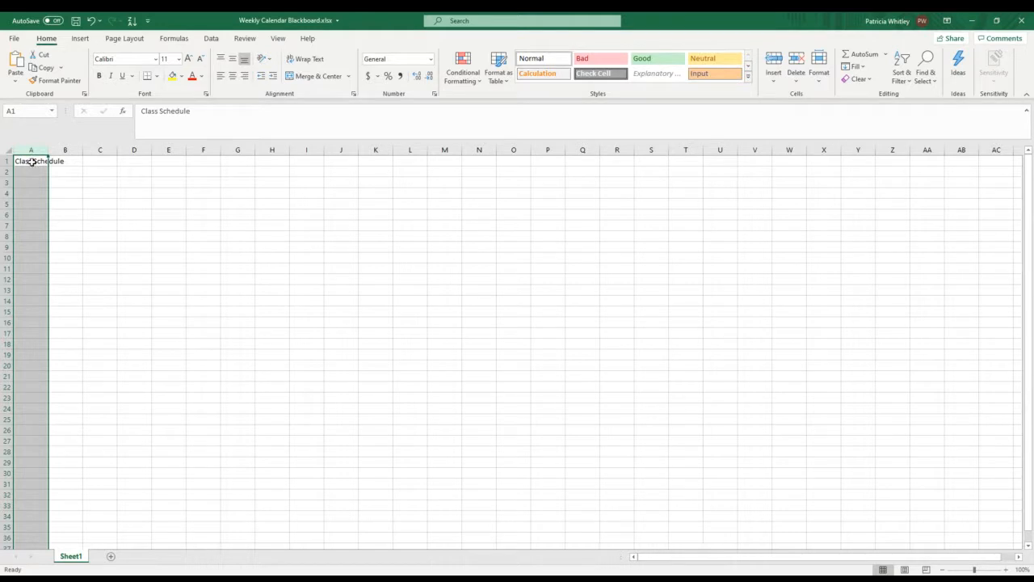
right_click(32, 163)
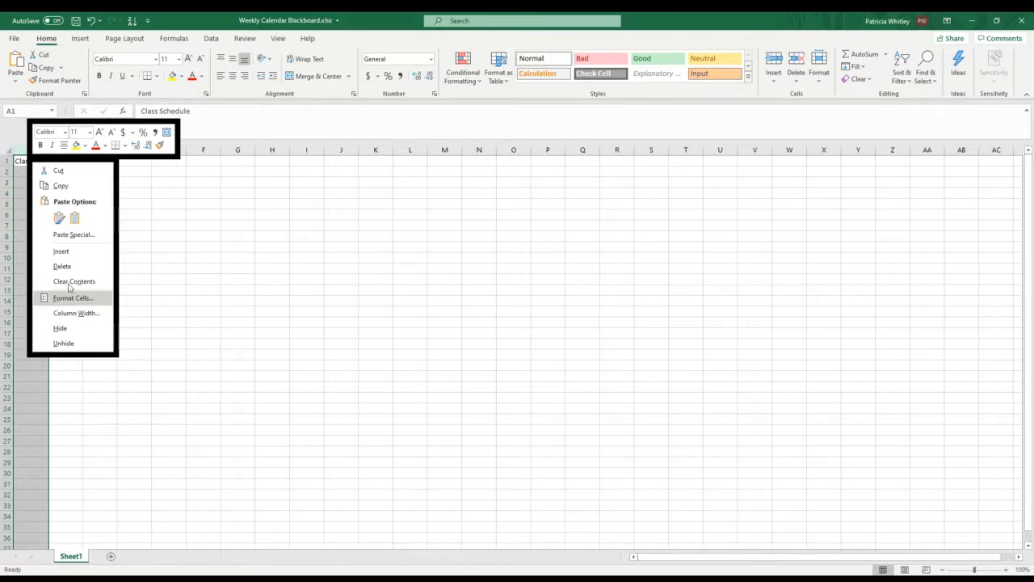
left_click(53, 299)
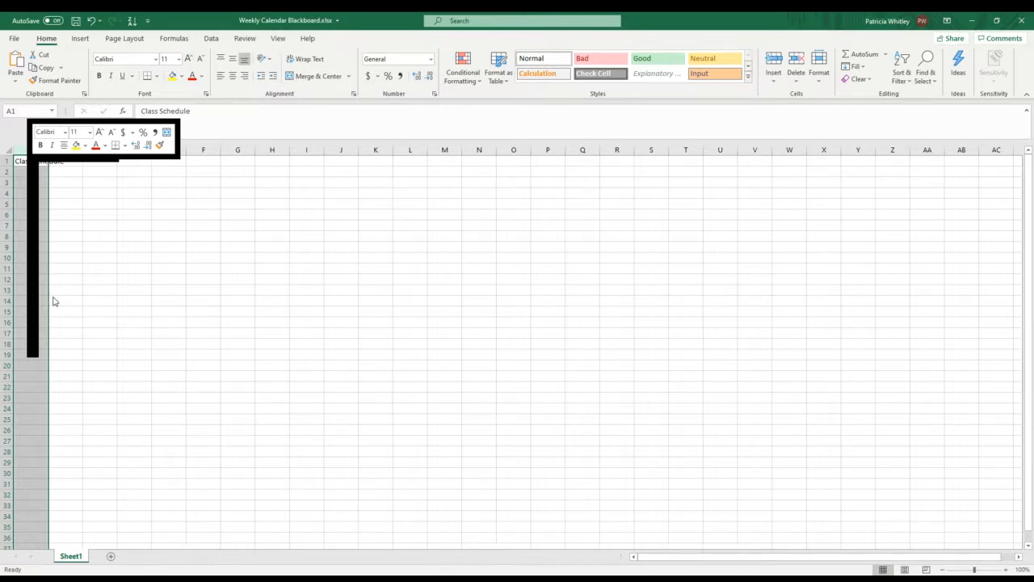
left_click(220, 406)
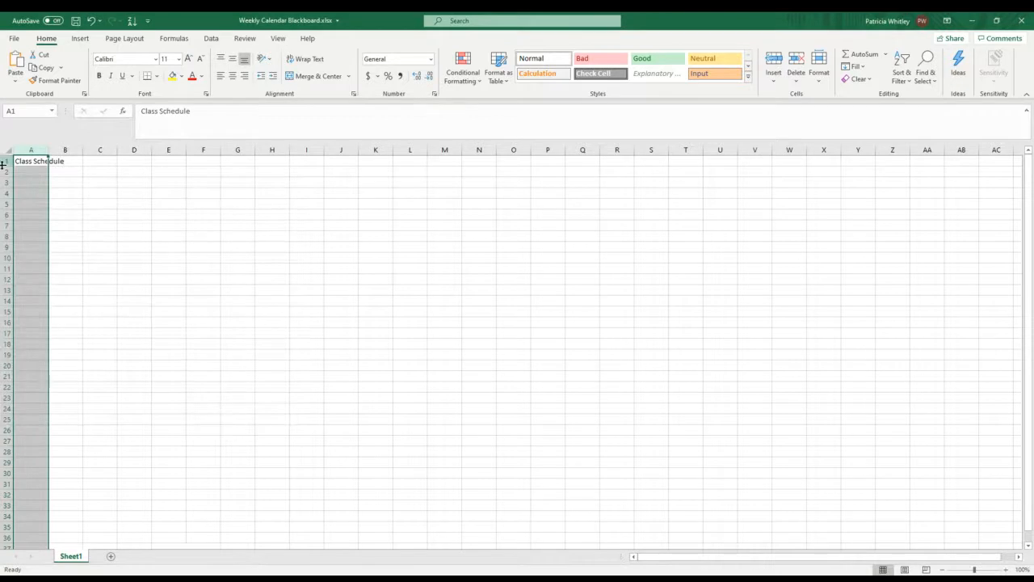
Step: Format column A with the Time category, using the 1:30 PM type
right_click(33, 151)
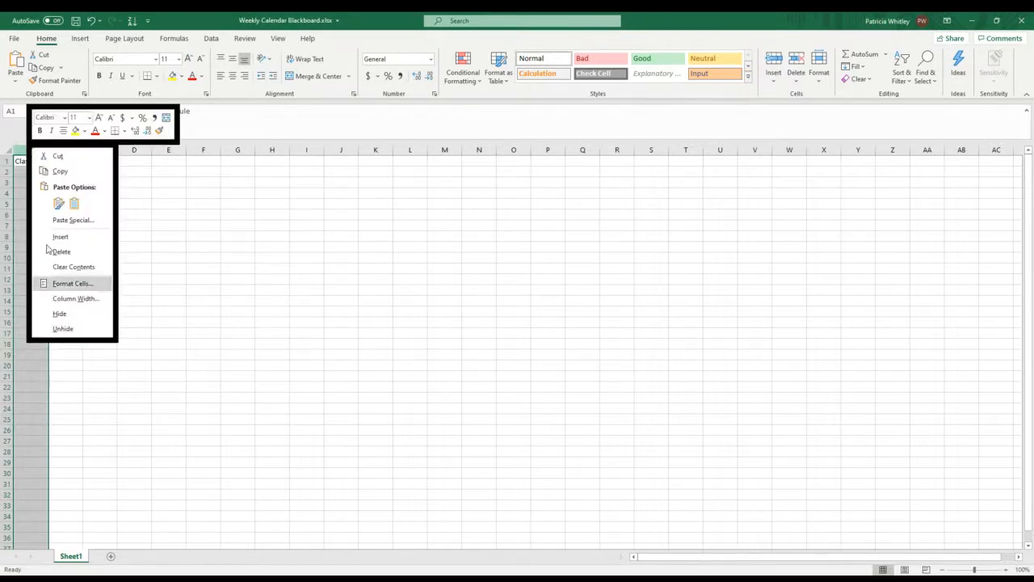
left_click(56, 284)
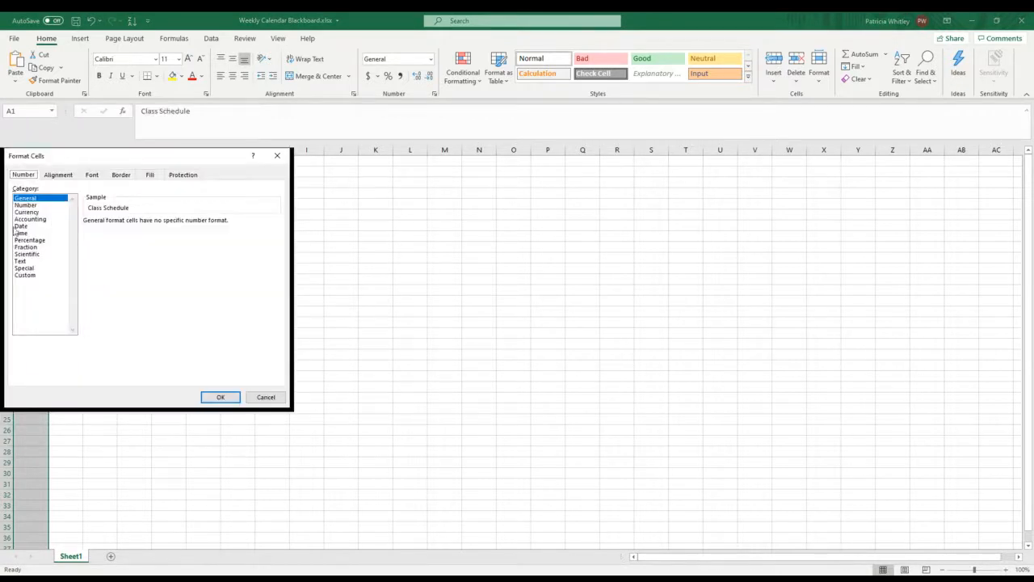
left_click(20, 233)
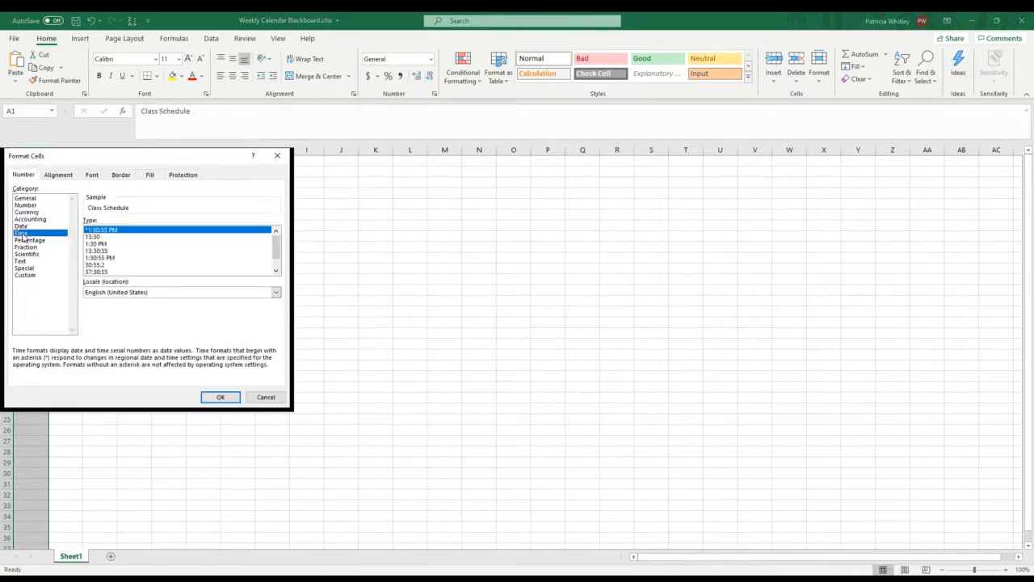
left_click(103, 243)
left_click(212, 397)
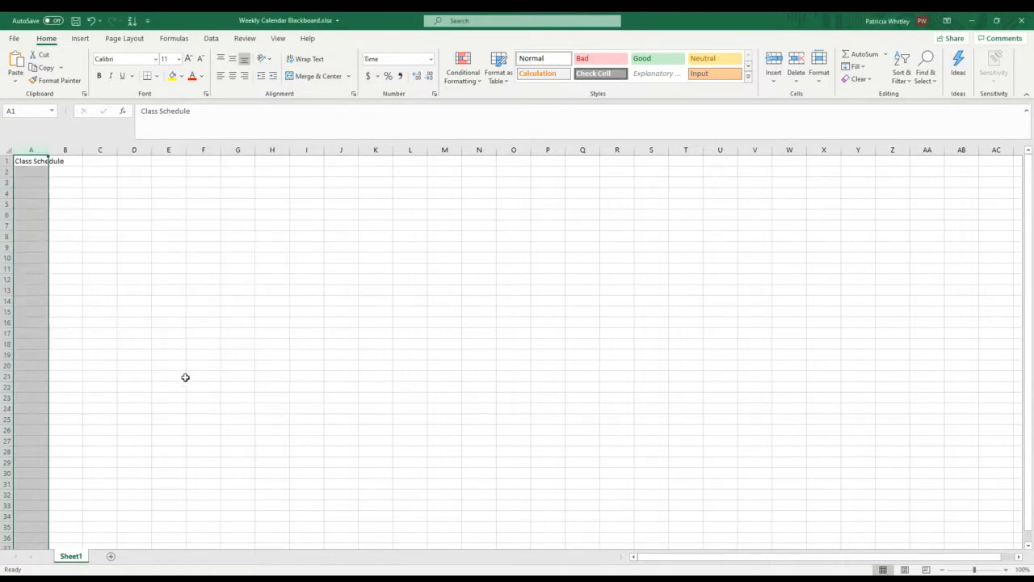
Step: Enter the times 7:00, 7:15 and 7:30 in cells A2, A3 and A4
left_click(21, 172)
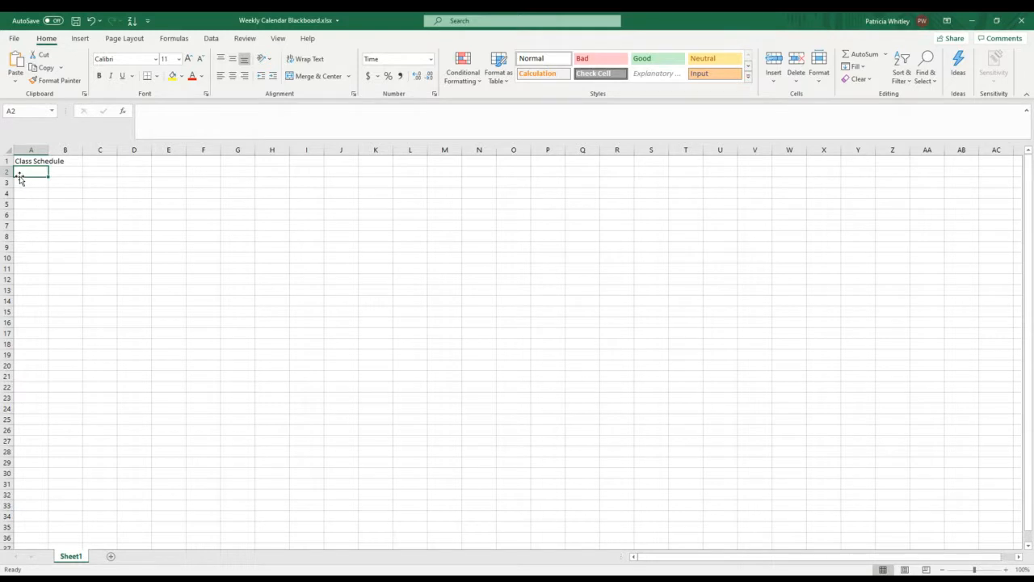
type("7:")
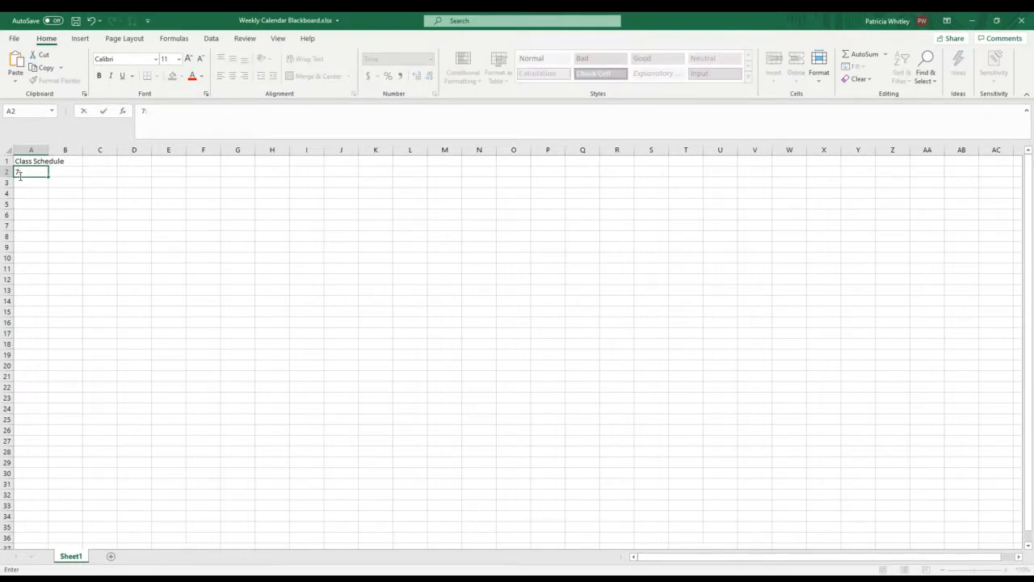
type("00")
left_click(40, 181)
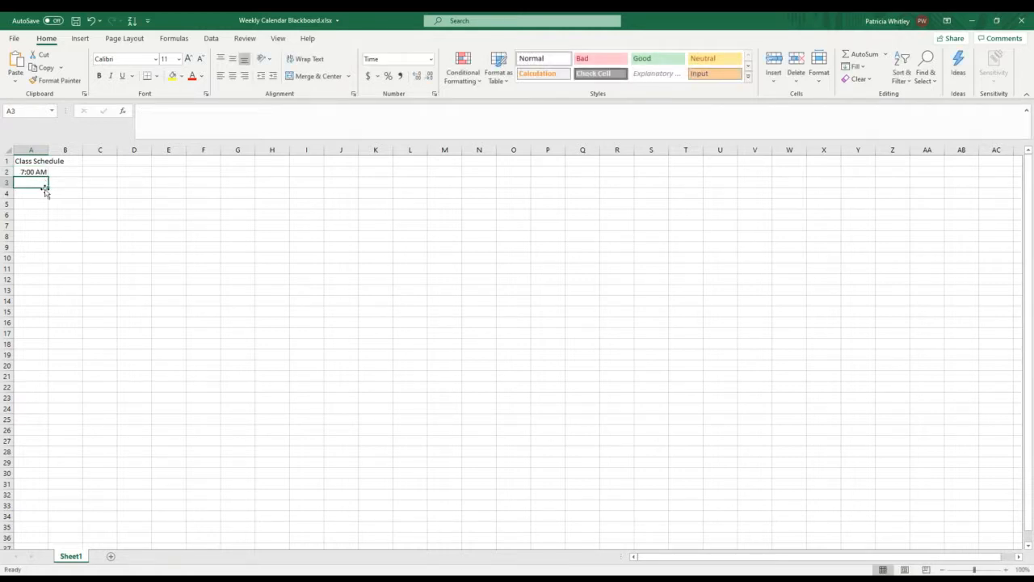
type("7")
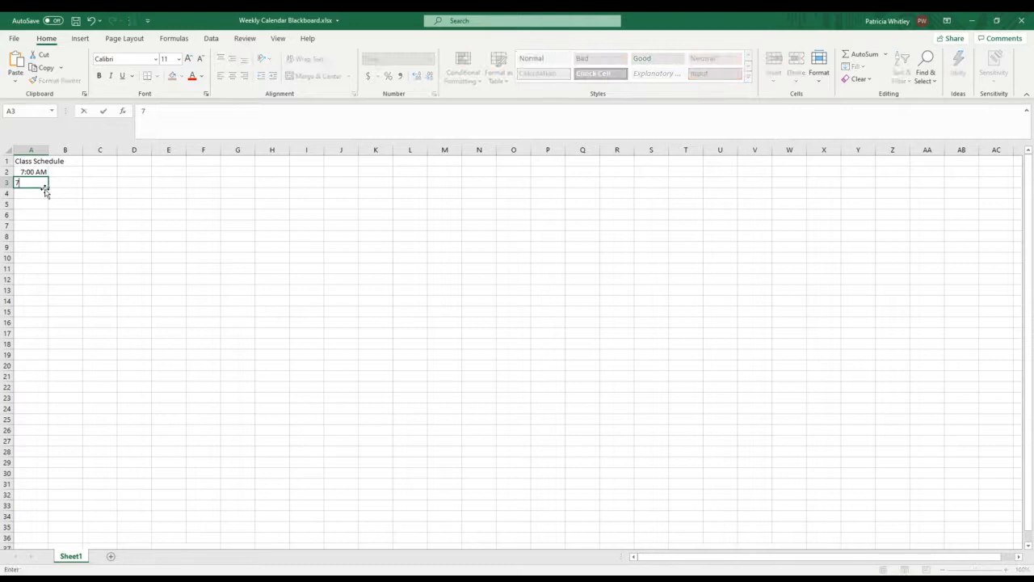
type(":15")
key("ctrl+Return")
key("Return")
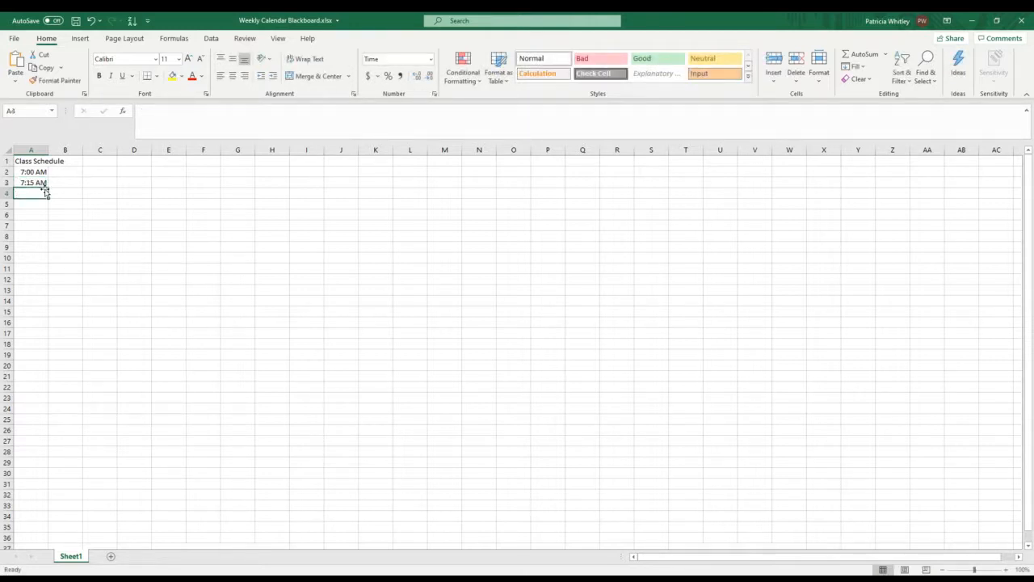
type("7:")
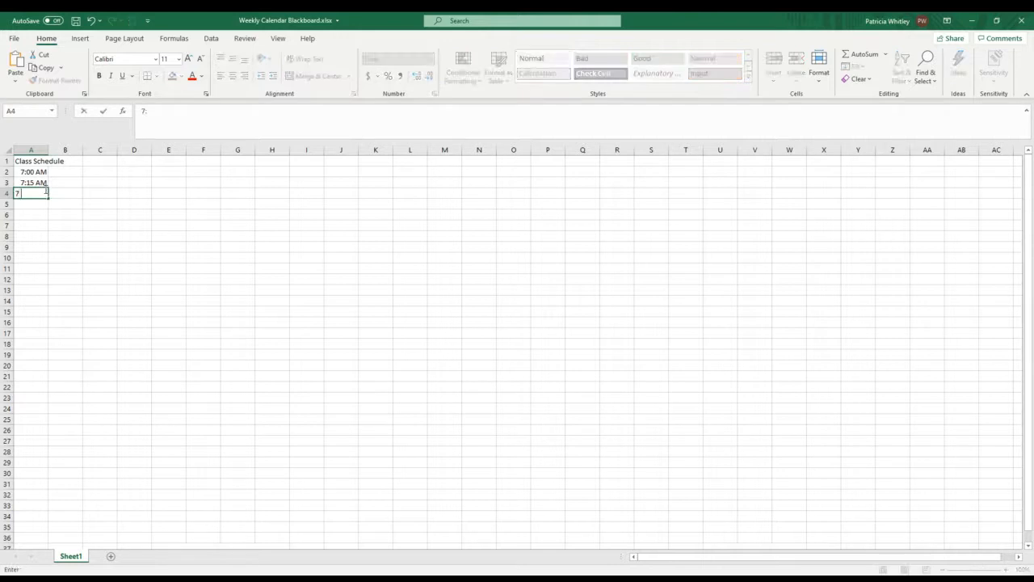
type("30")
key("Return")
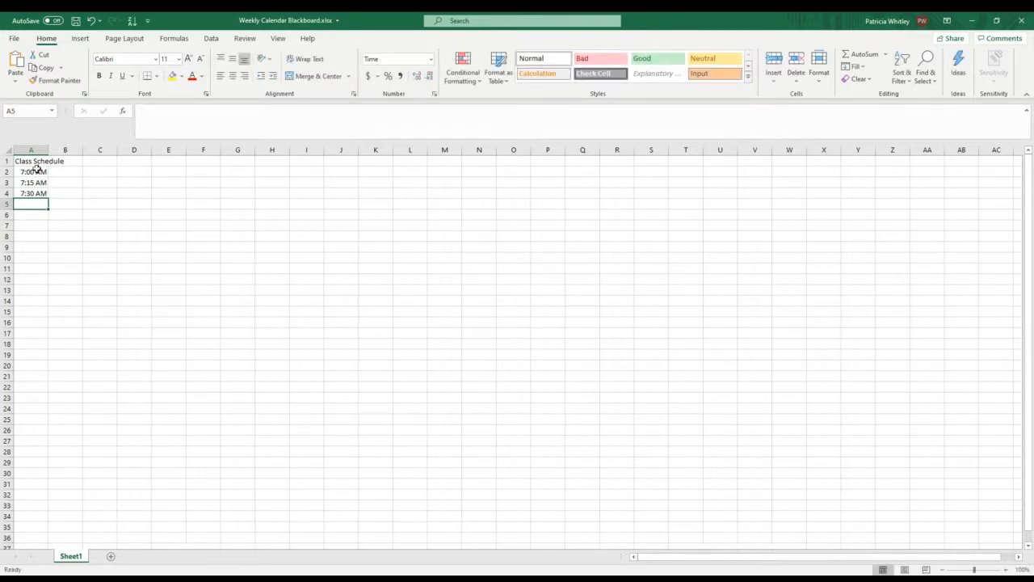
Step: Extend the times in A2:A4 down to 12:00 AM in cell A70 with AutoFill
left_click(38, 172)
left_click_drag(38, 172, 37, 194)
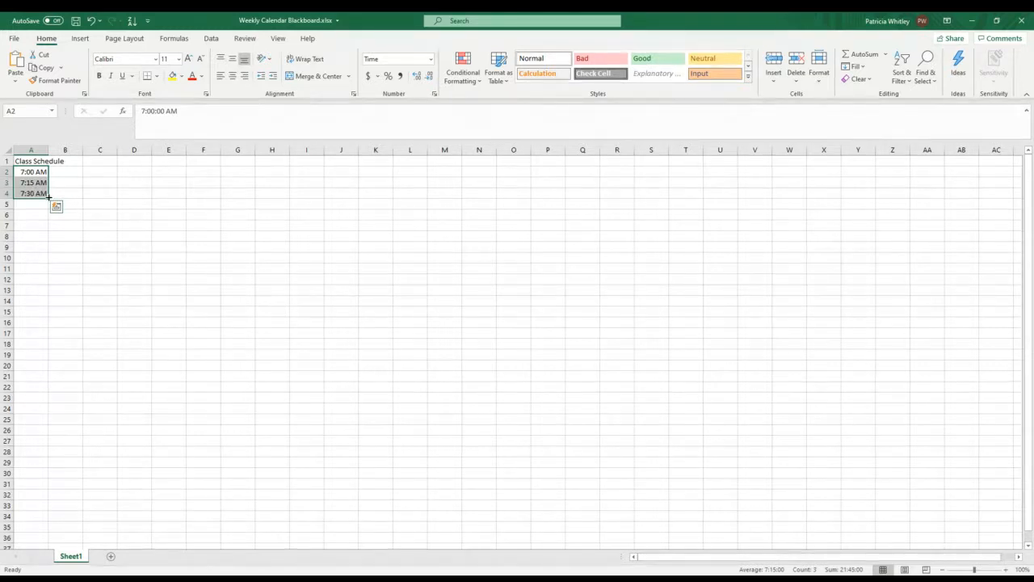
left_click_drag(49, 196, 41, 529)
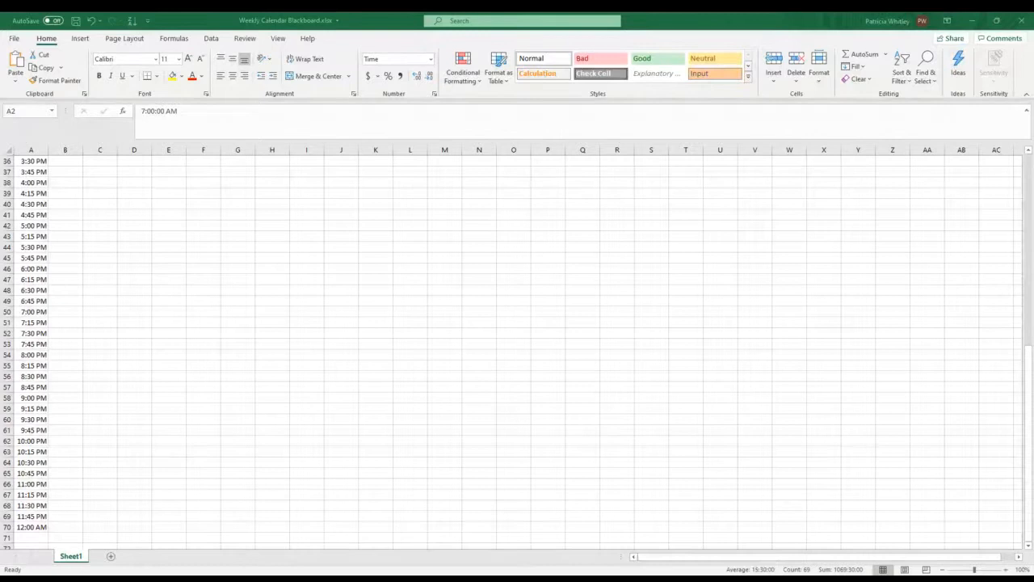
scroll(91, 249, "up", 12)
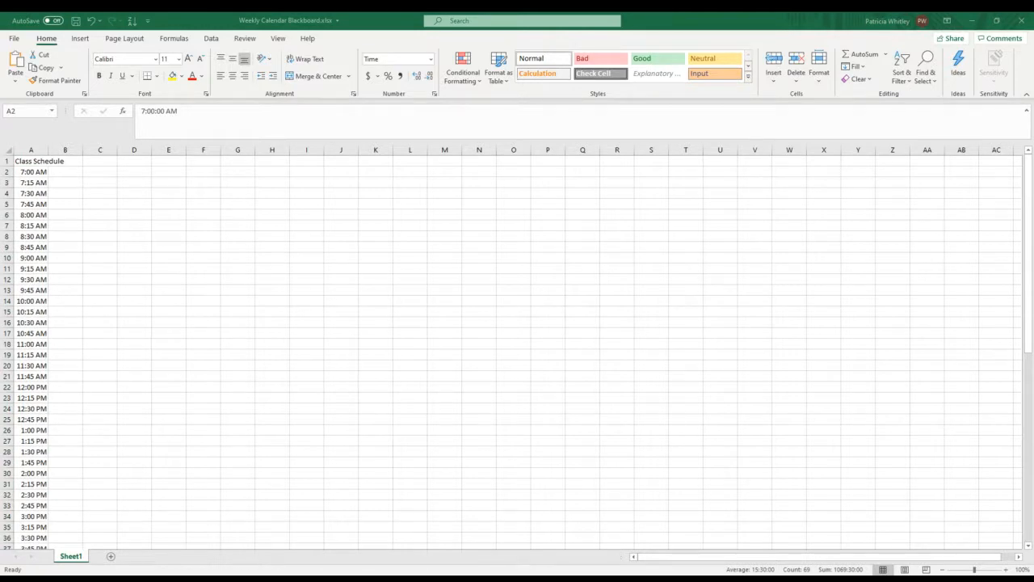
left_click(61, 172)
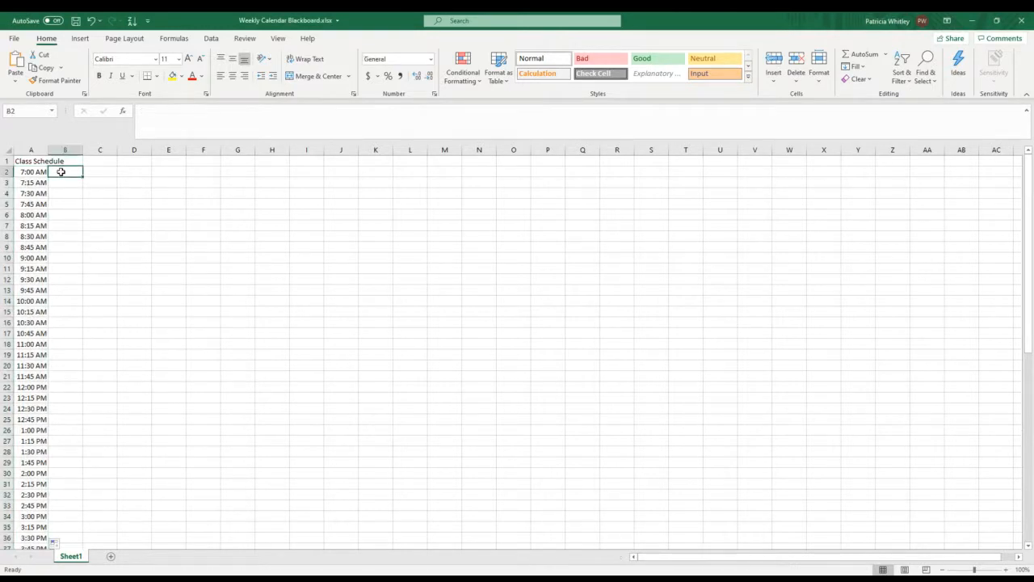
type("Mo")
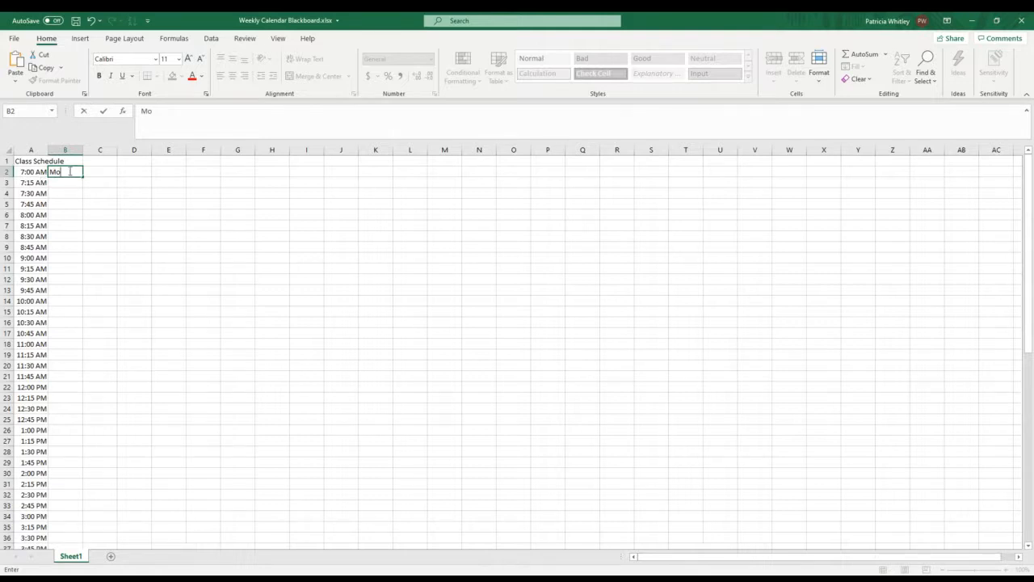
key("BackSpace")
key("BackSpace")
Step: Insert a blank row above the 7:00 AM row, with its formatting the same as the row above
left_click(6, 172)
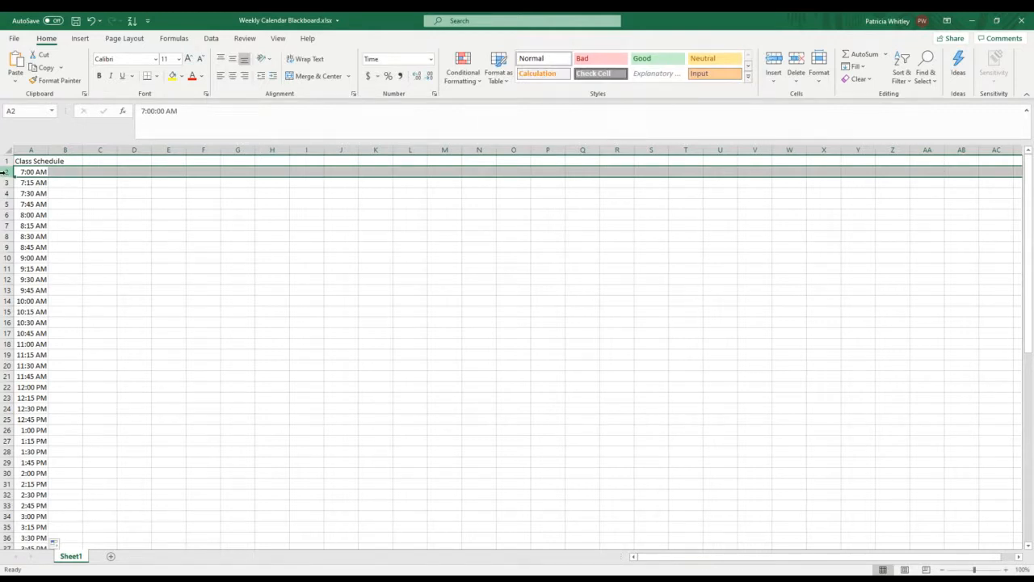
right_click(5, 171)
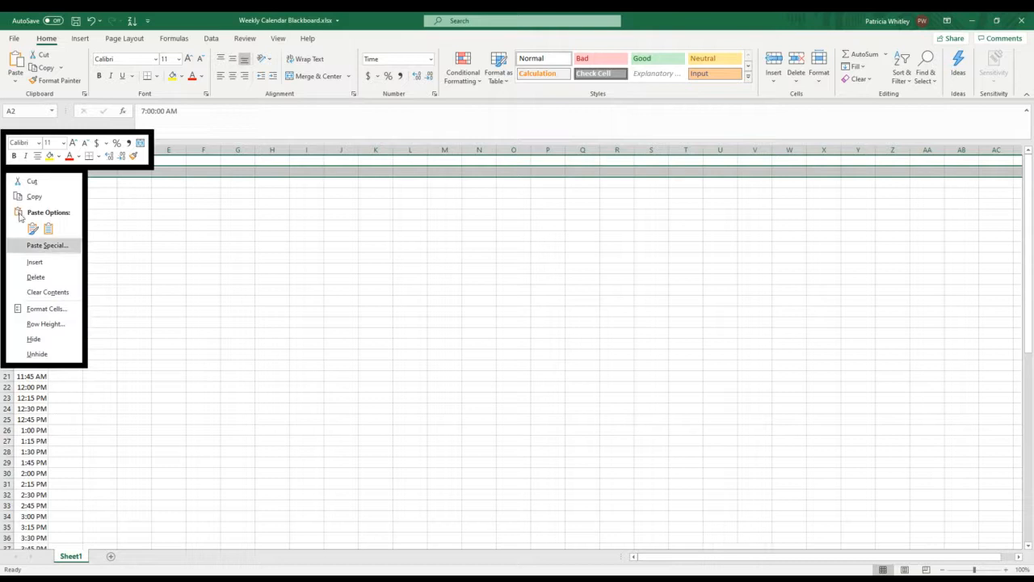
left_click(40, 261)
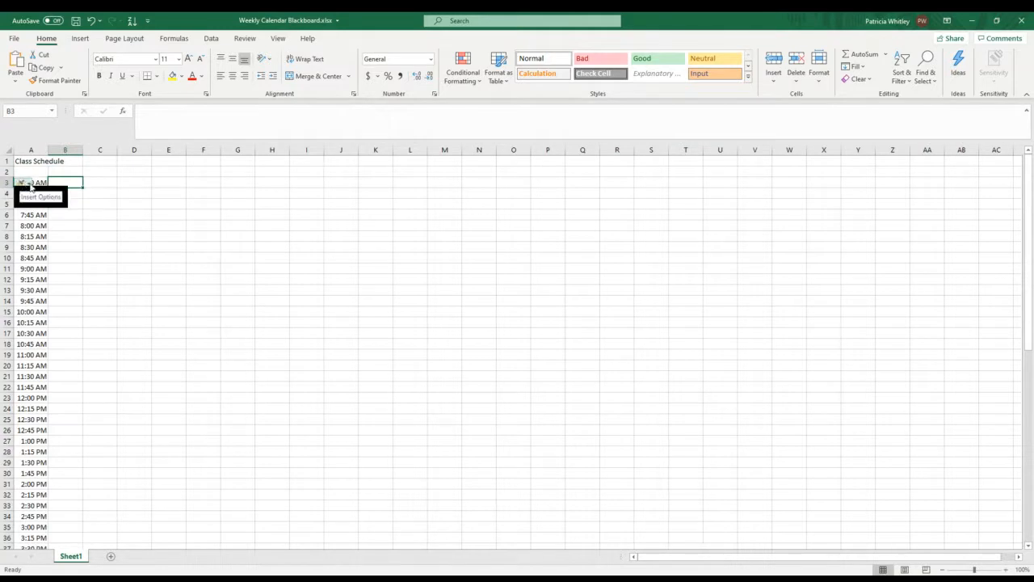
left_click(30, 186)
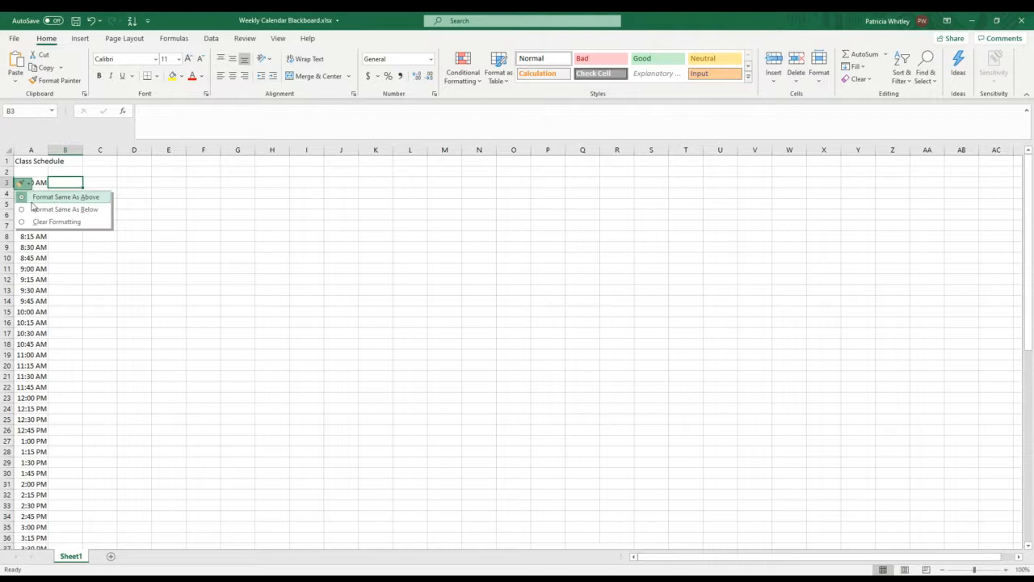
left_click(26, 197)
left_click(96, 203)
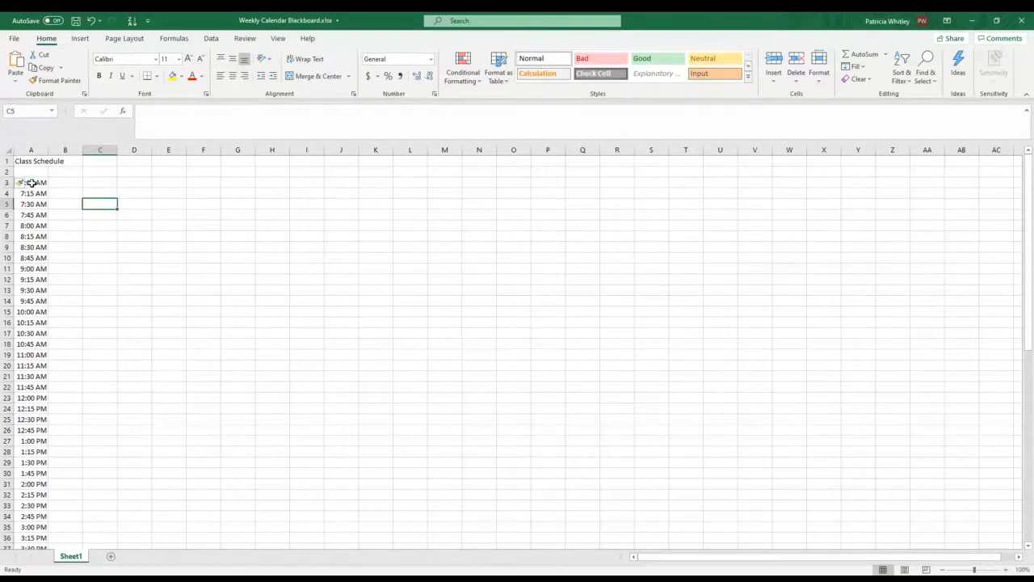
Step: Enter Monday in cell B2 and extend the weekdays across to Friday in F2 with AutoFill
left_click(69, 172)
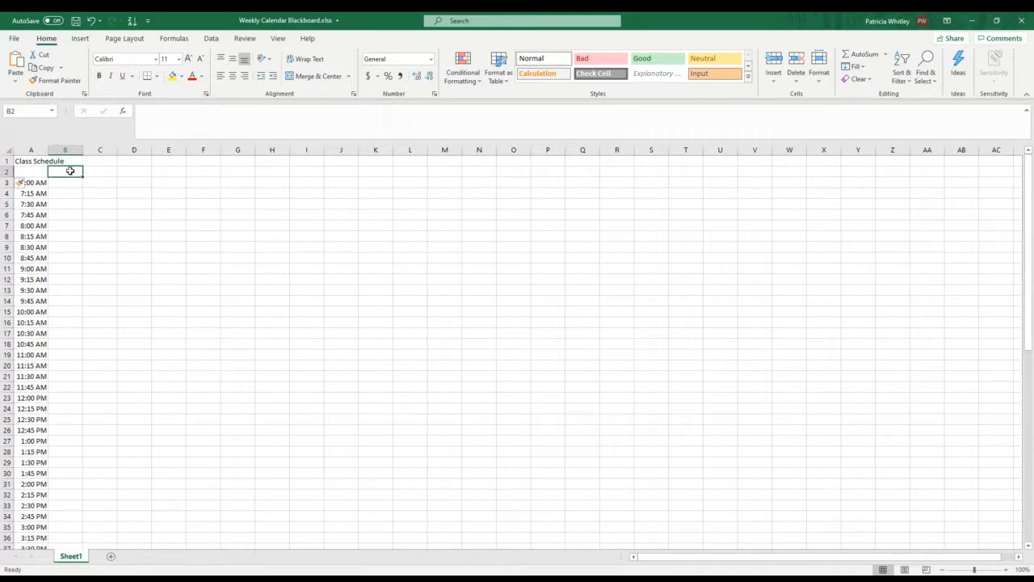
type("Mond")
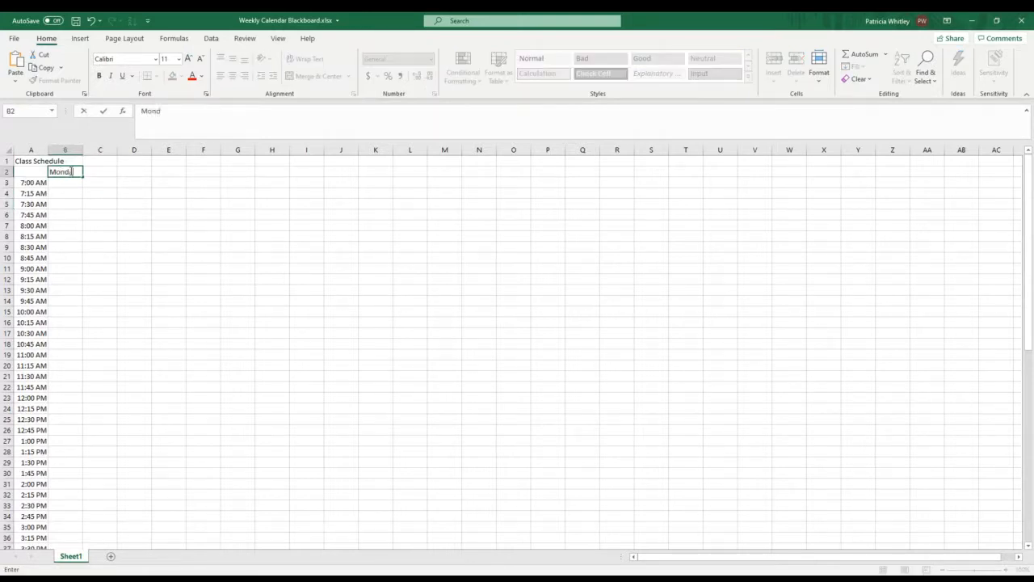
type("ahy")
left_click_drag(84, 175, 222, 176)
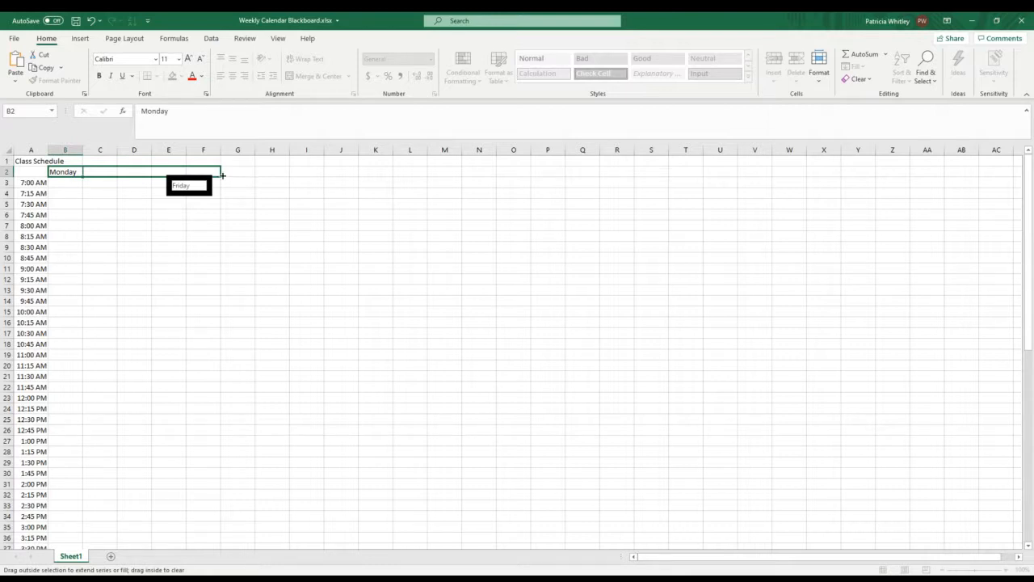
Step: Finish filling the weekday headings across to Friday in F2 and fit column D's width to Wednesday
mouse_move(222, 176)
left_mouse_down()
mouse_move(253, 176)
mouse_move(227, 172)
left_mouse_up()
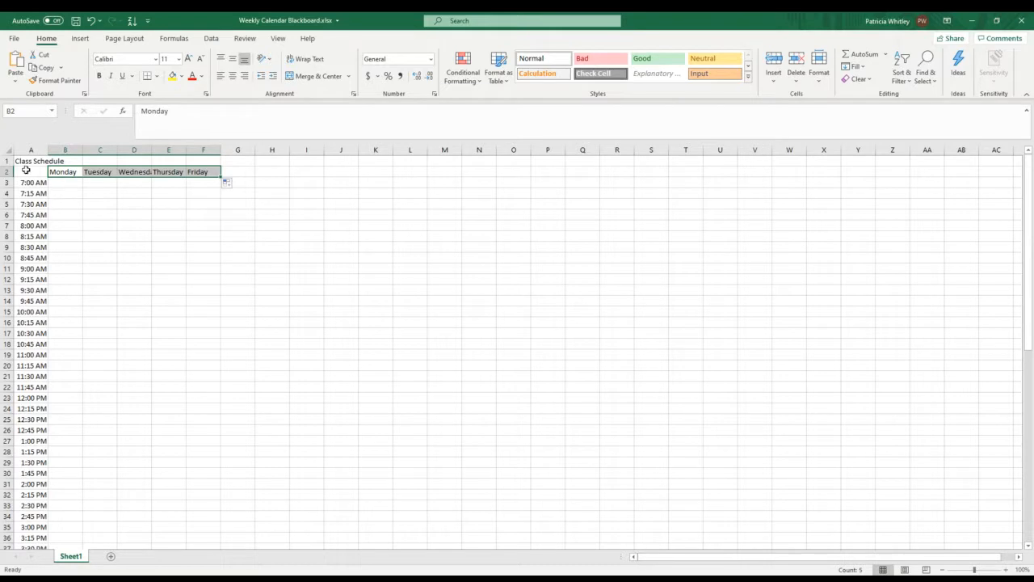
double_click(153, 150)
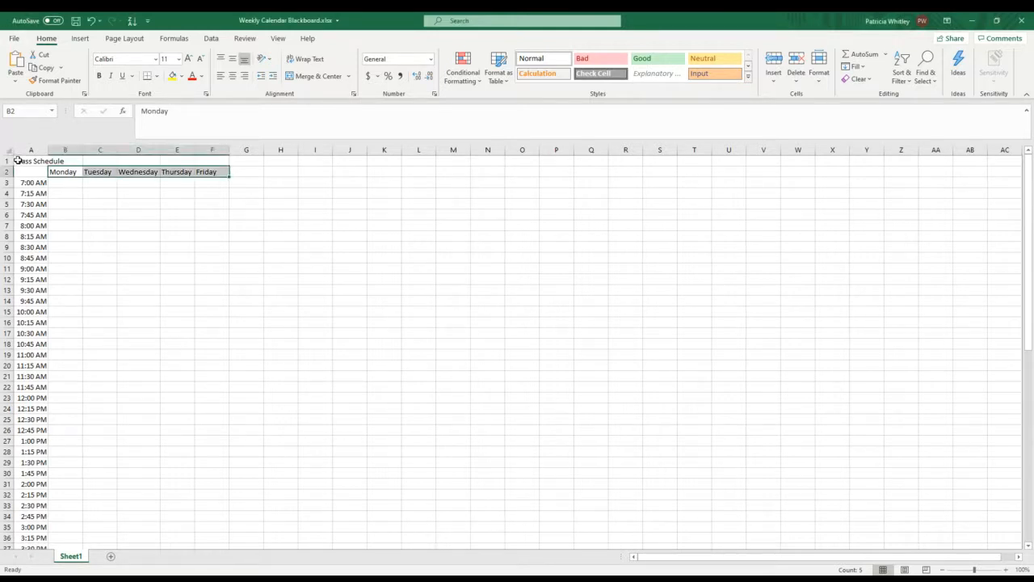
Step: Merge and center the Class Schedule title across cells A1:F1
left_click(18, 161)
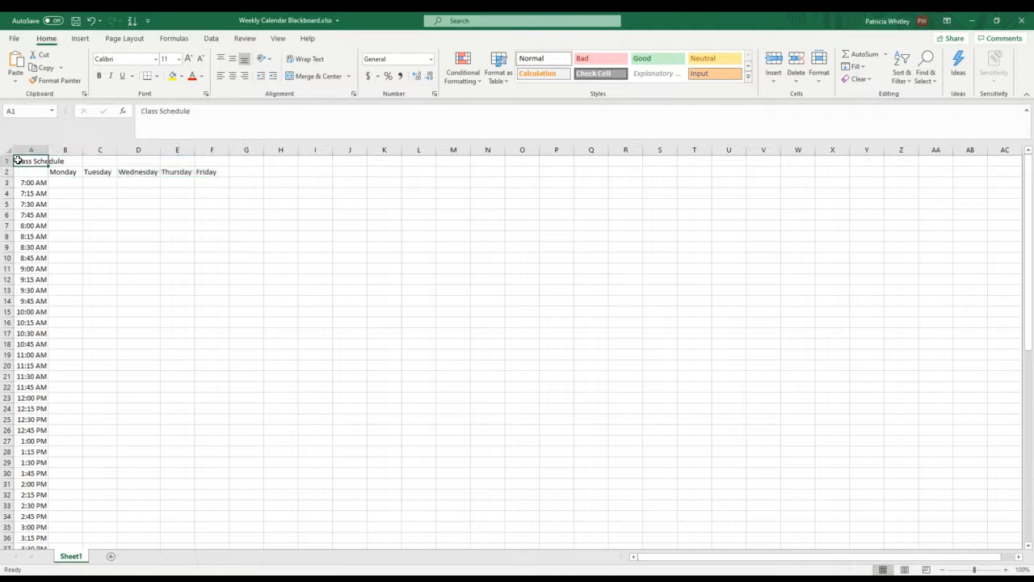
left_click_drag(18, 161, 207, 158)
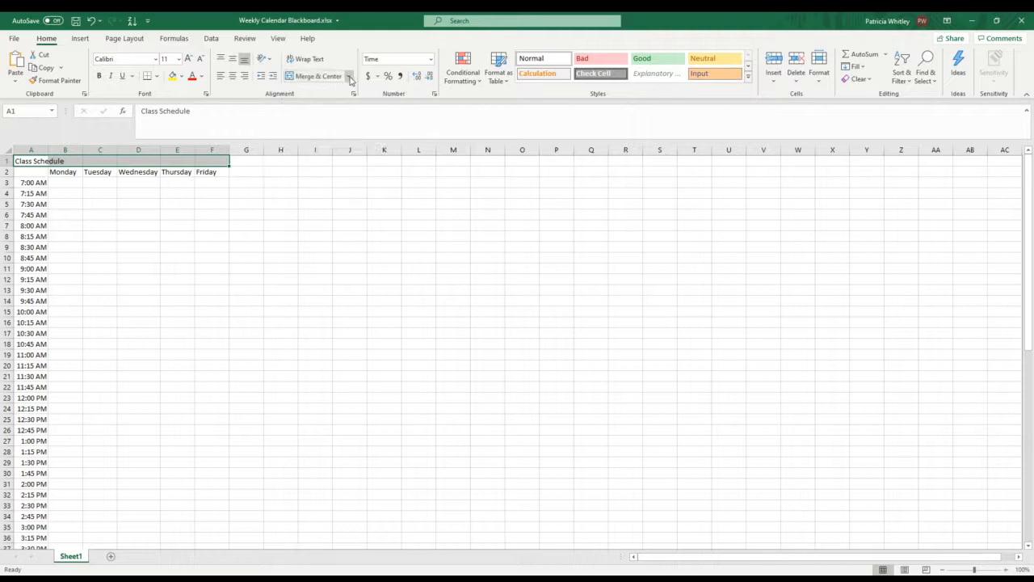
left_click(348, 77)
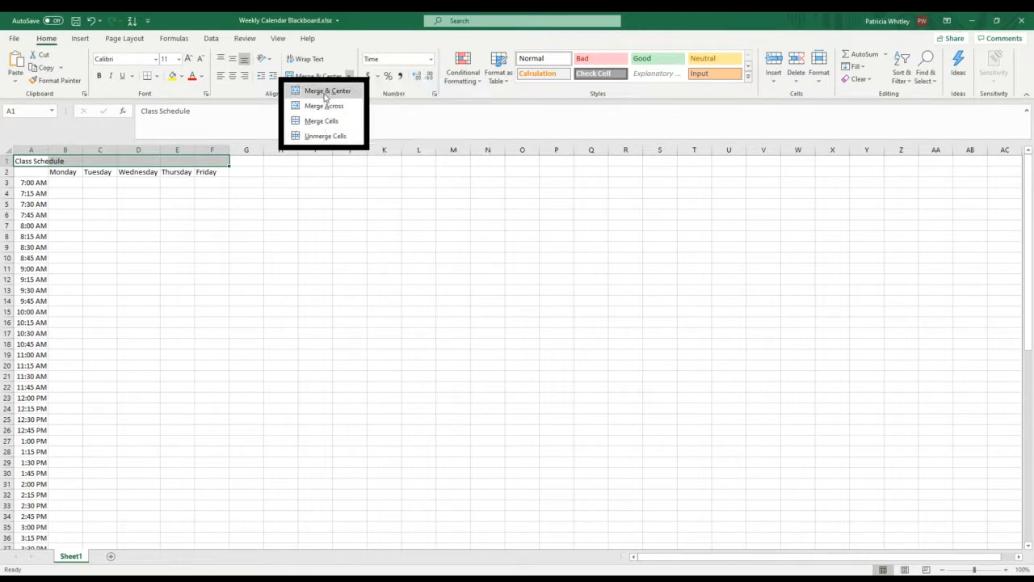
left_click(325, 93)
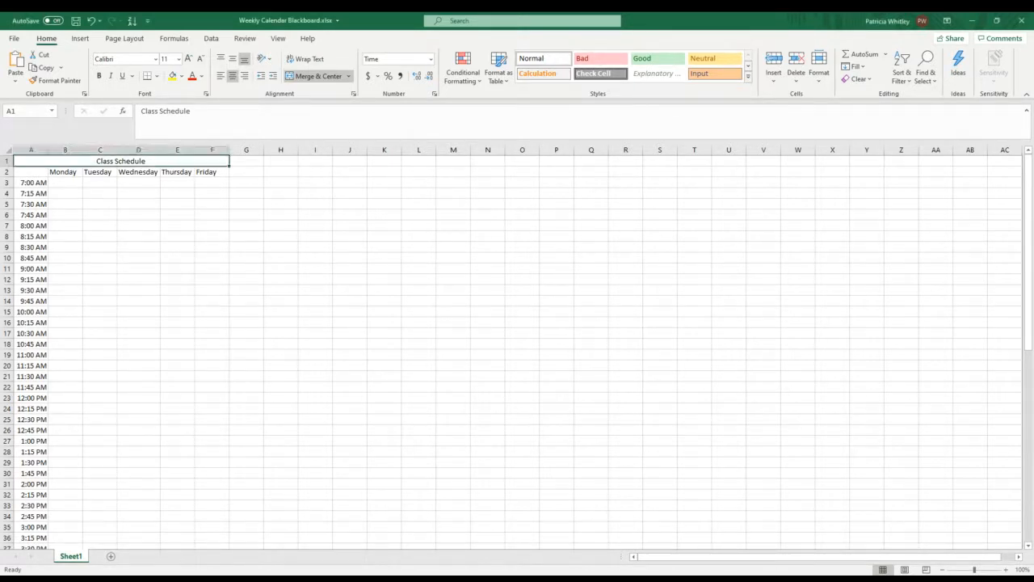
Step: Apply thick outside borders around the schedule range B2:F71, from the Monday heading through the 12:00 AM row
left_click(58, 171)
left_click_drag(58, 171, 208, 174)
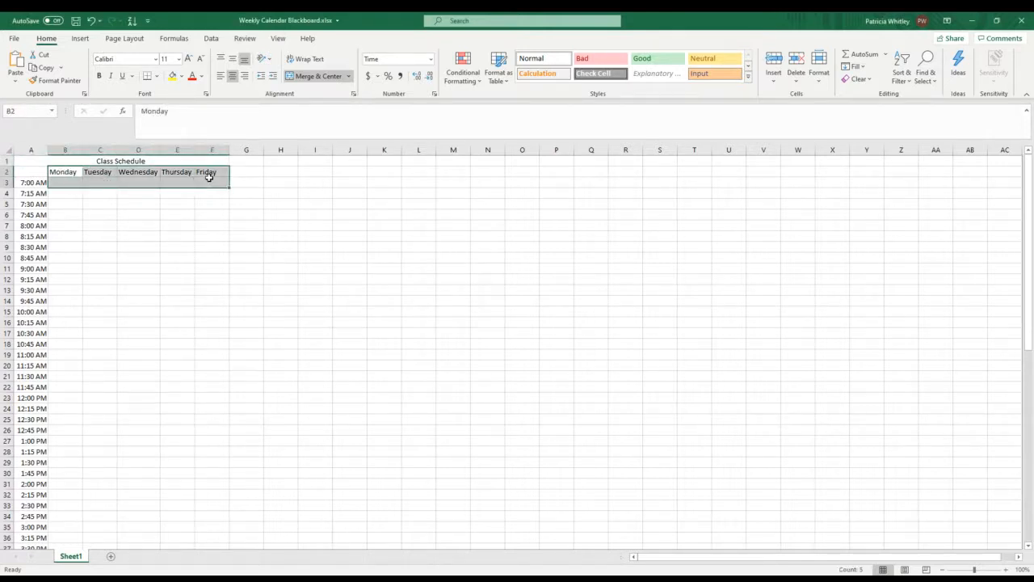
left_click_drag(208, 176, 208, 524)
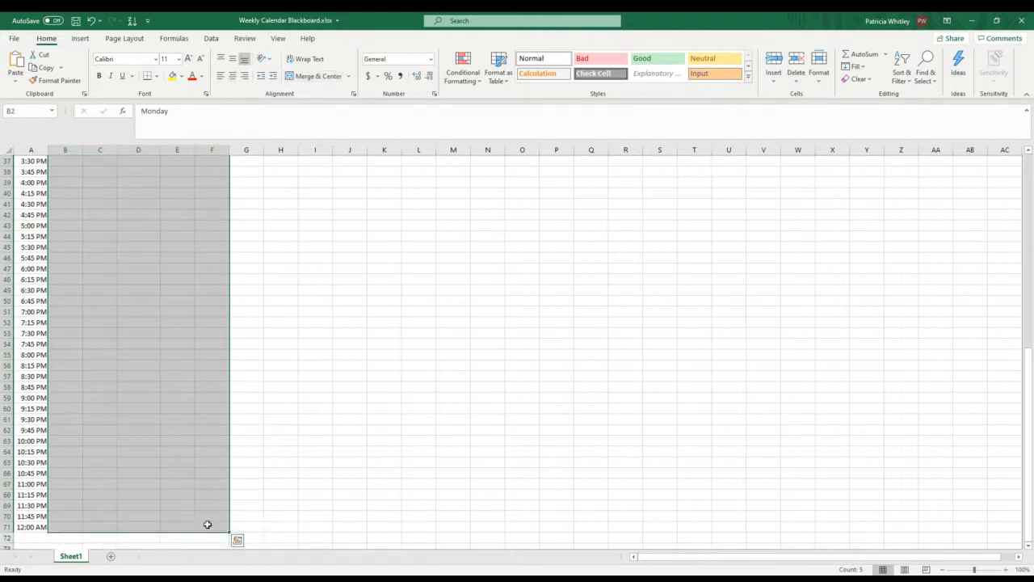
left_click(158, 76)
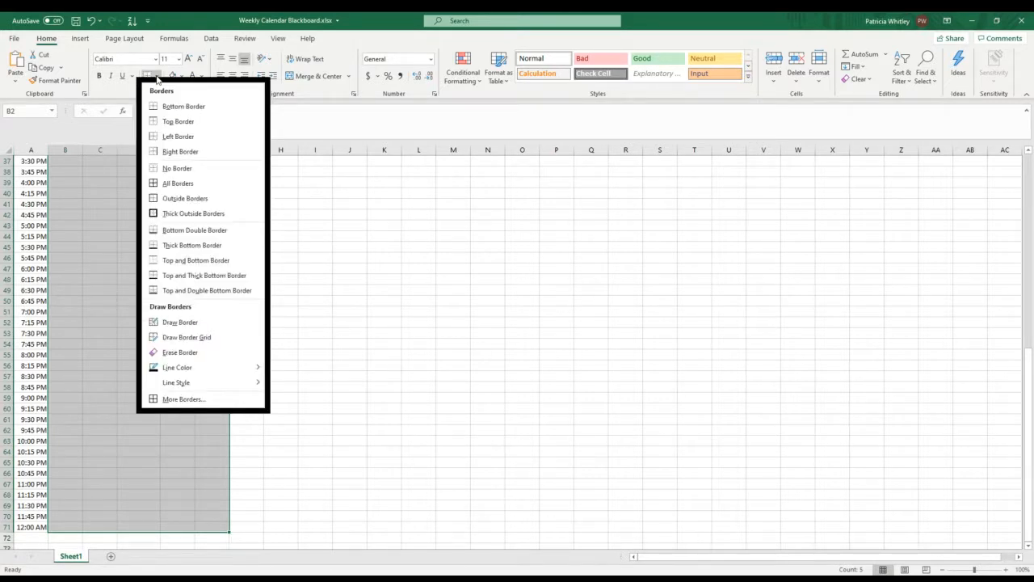
left_click(190, 215)
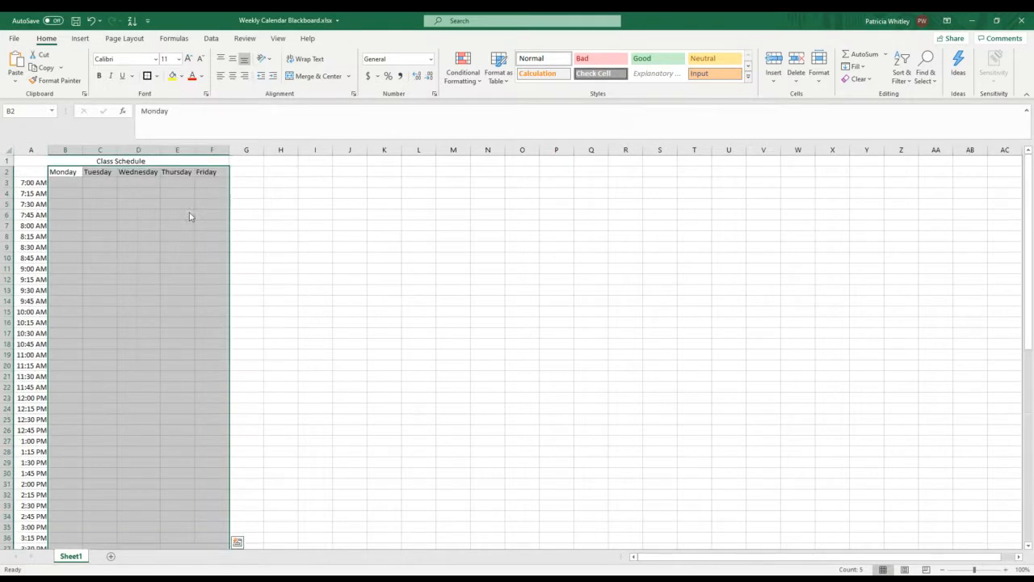
left_click(295, 235)
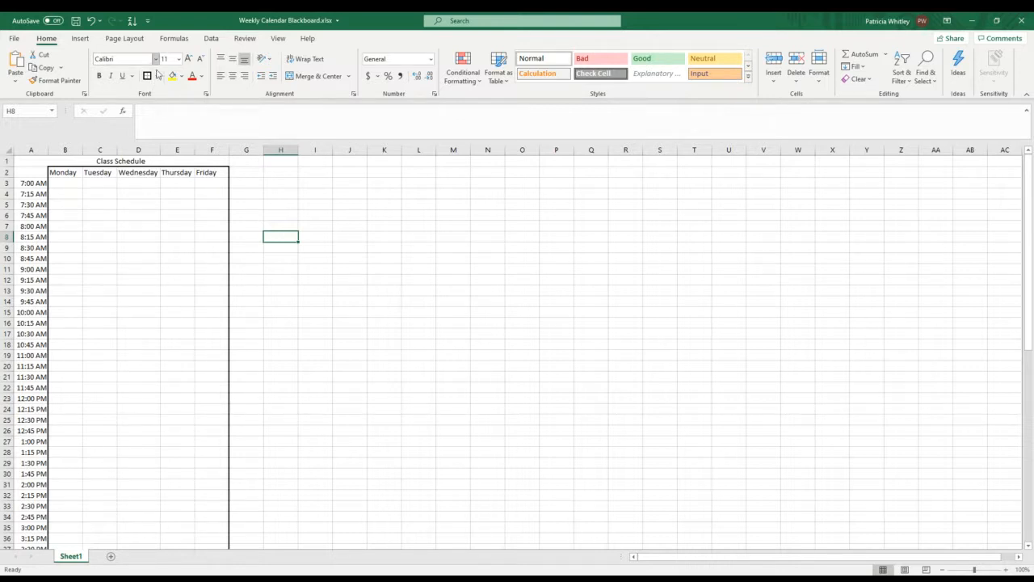
Step: Add inside borders to the schedule cells B3:F71, below the weekday headings, using the Inside preset in Format Cells
scroll(241, 336, "down", 10)
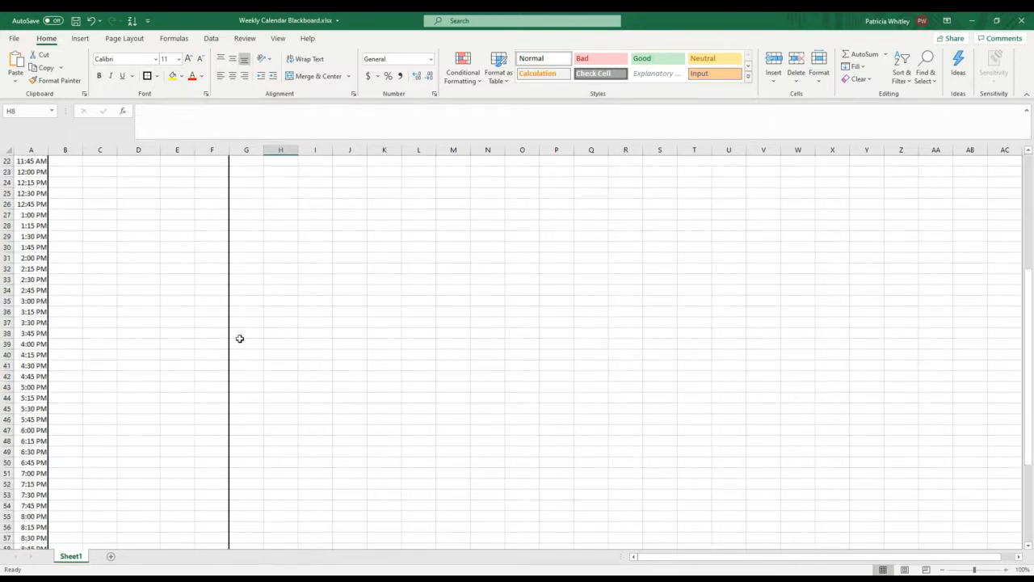
scroll(240, 338, "down", 3)
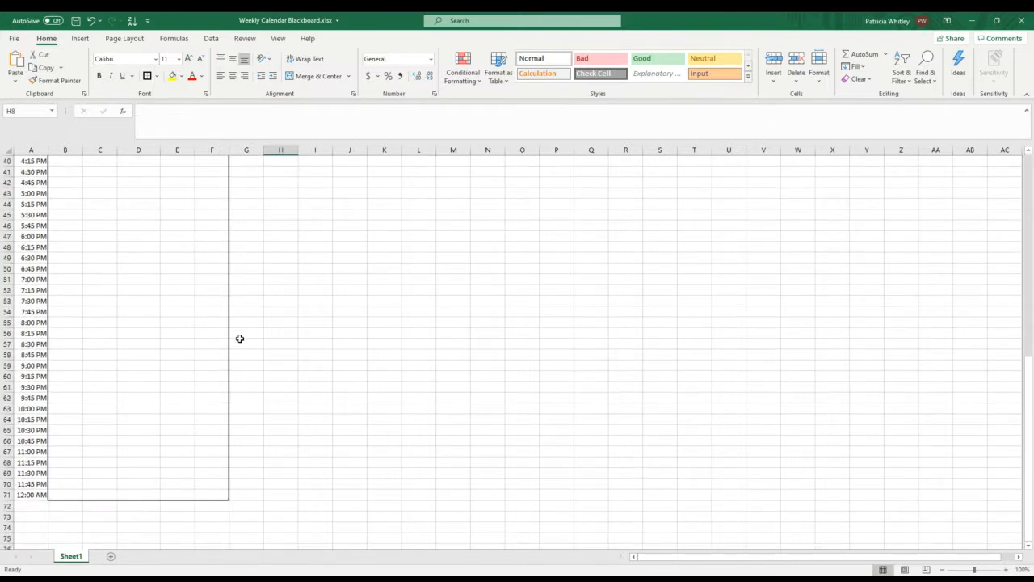
left_click(225, 494)
mouse_move(225, 495)
left_mouse_down()
mouse_move(70, 477)
mouse_move(77, 357)
mouse_move(68, 145)
left_mouse_up()
left_click_drag(64, 187, 62, 183)
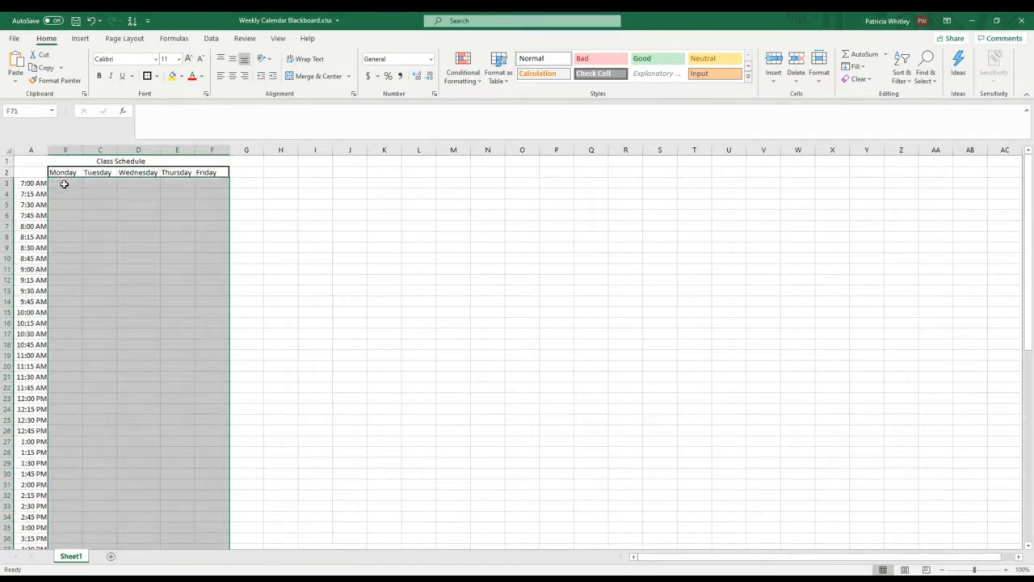
left_click(158, 76)
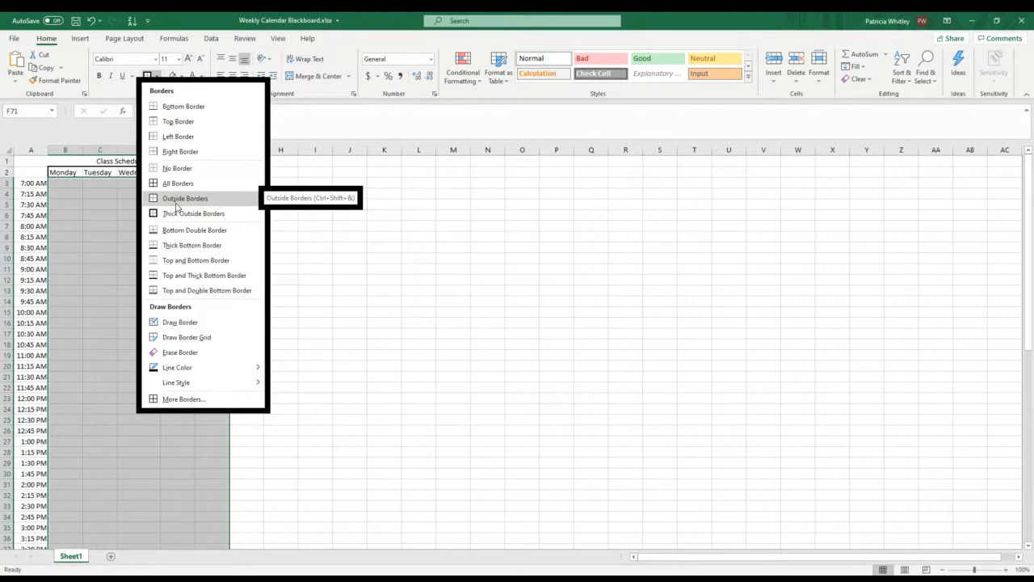
left_click(185, 339)
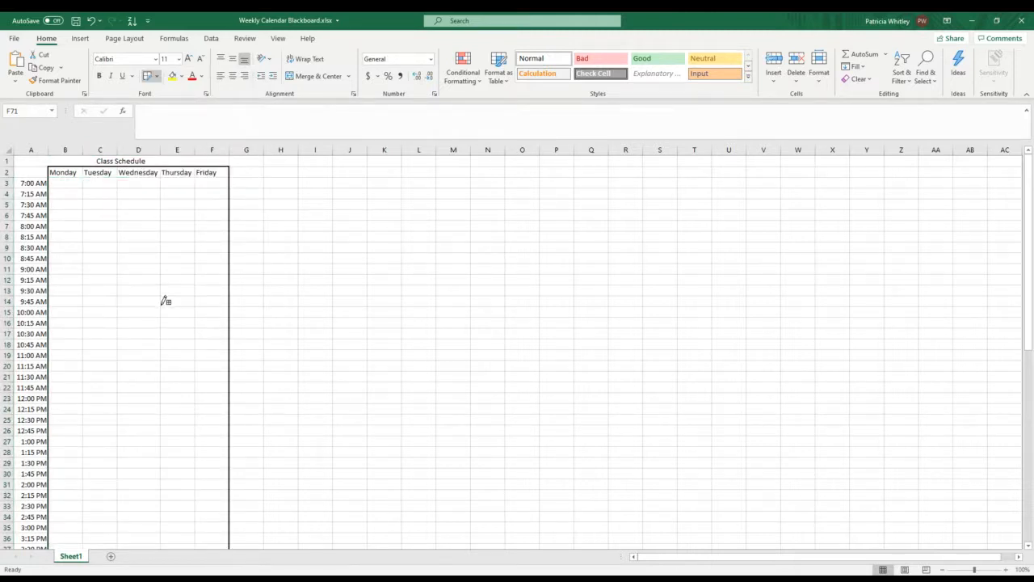
left_click(158, 76)
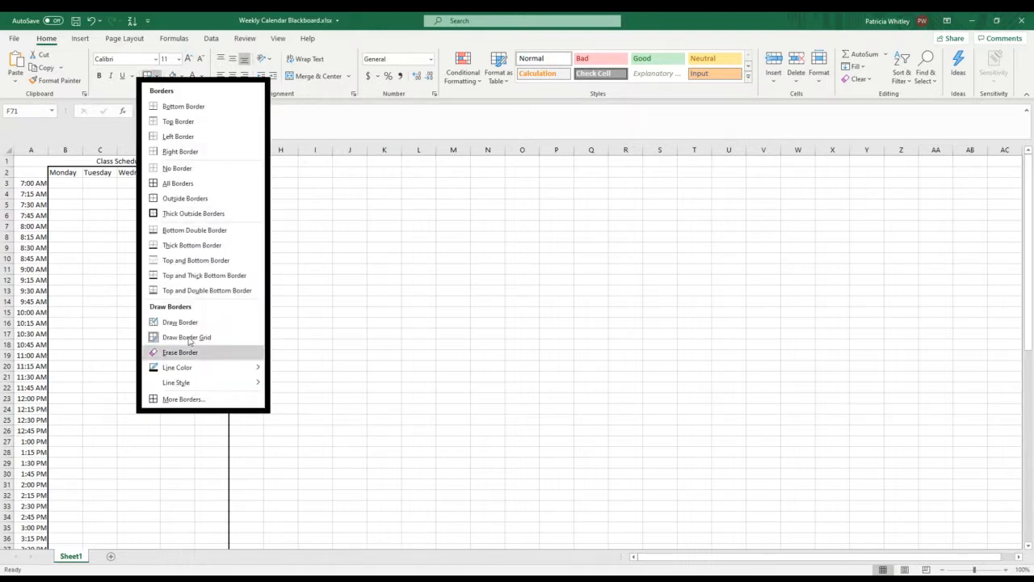
left_click(184, 399)
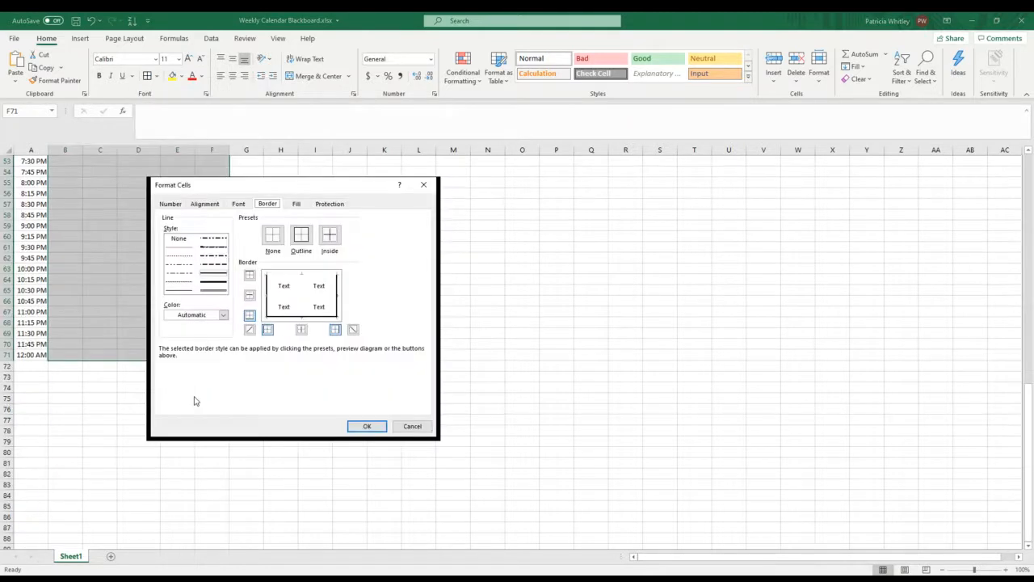
left_click(330, 236)
left_click(369, 426)
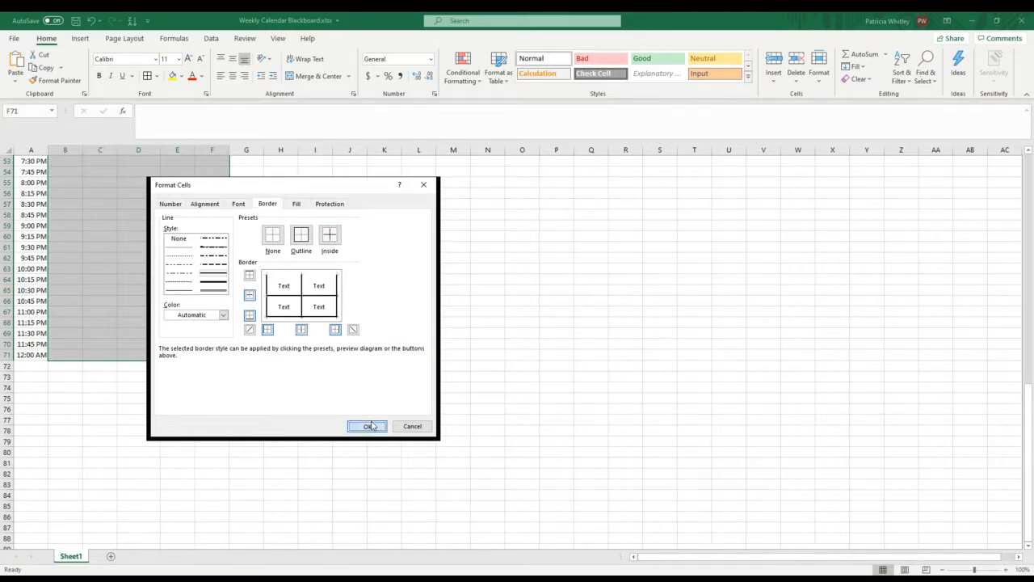
left_click(252, 340)
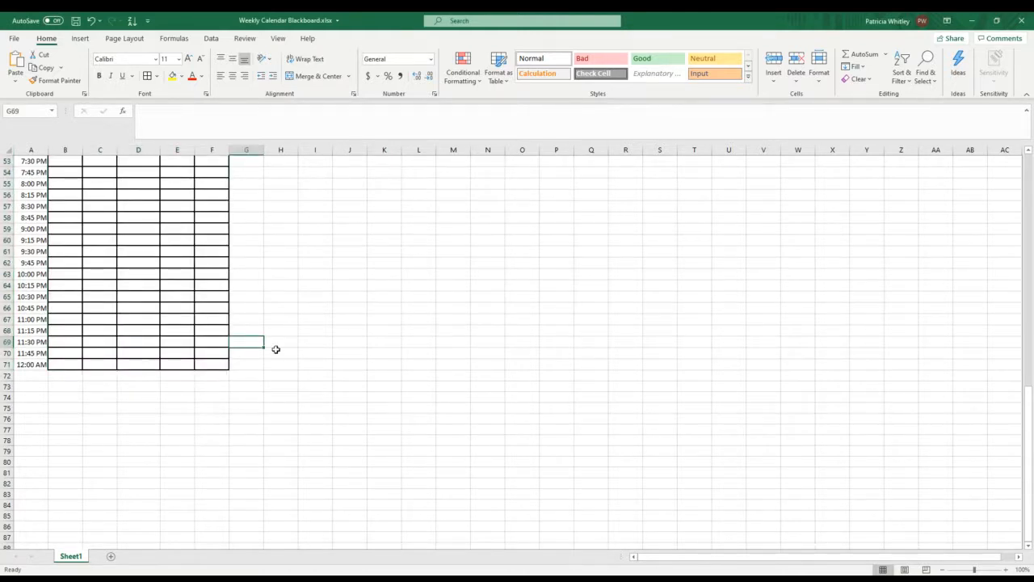
Step: Add a bottom border to the weekday headings in B2:F2
scroll(273, 348, "up", 2)
scroll(267, 357, "up", 2)
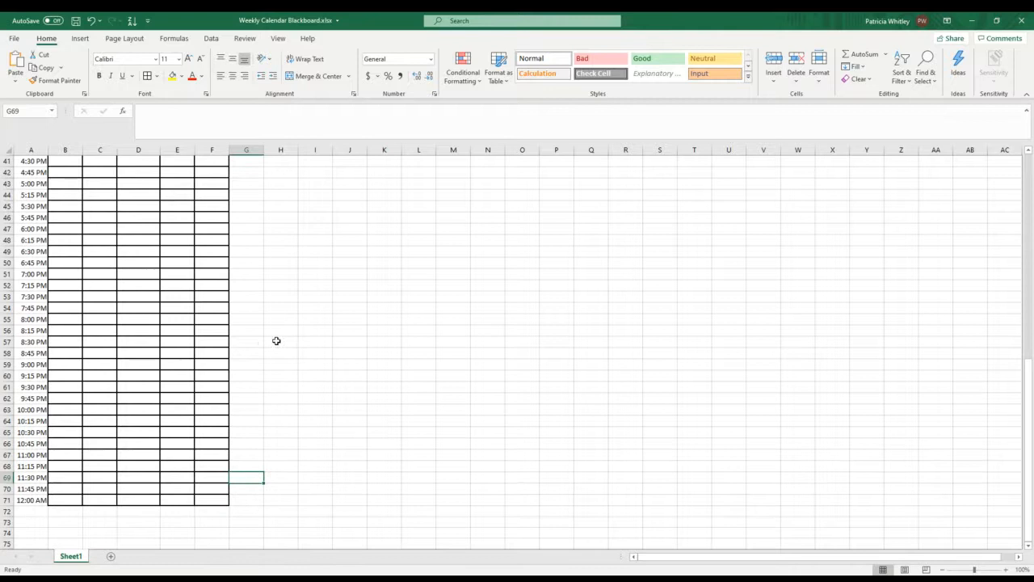
left_click_drag(277, 340, 260, 340)
scroll(254, 250, "up", 2)
scroll(255, 250, "up", 11)
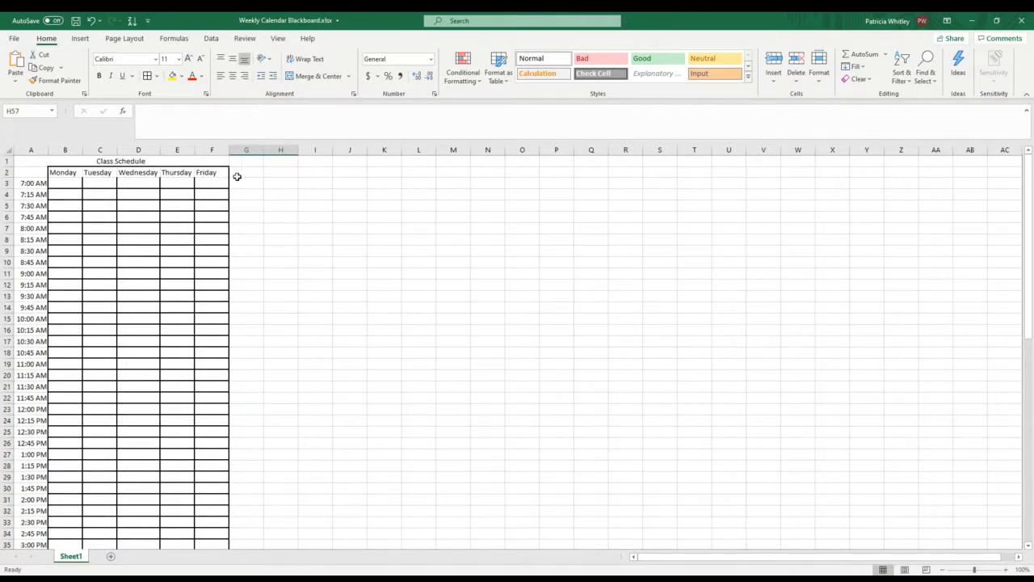
left_click(158, 77)
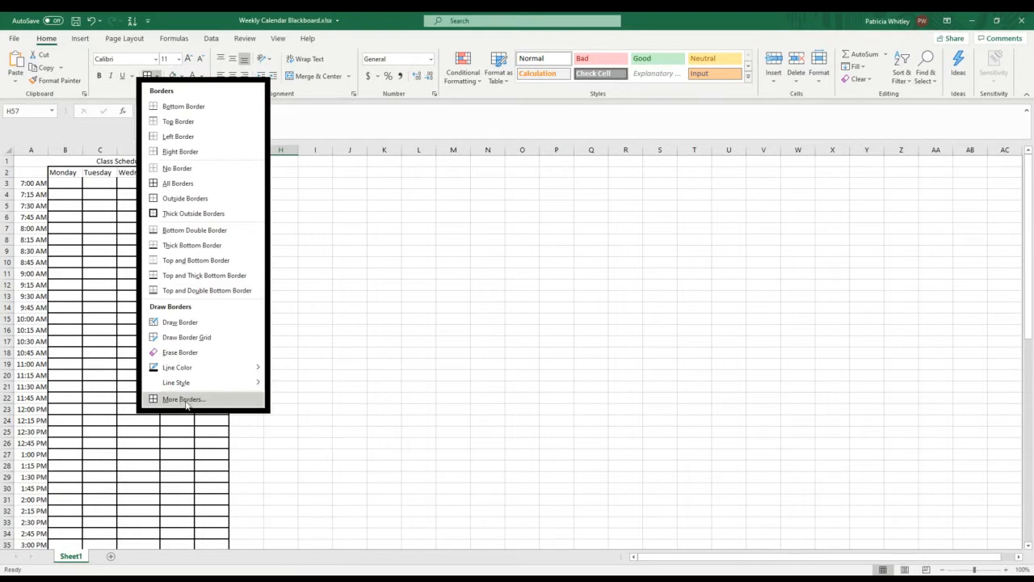
mouse_move(182, 371)
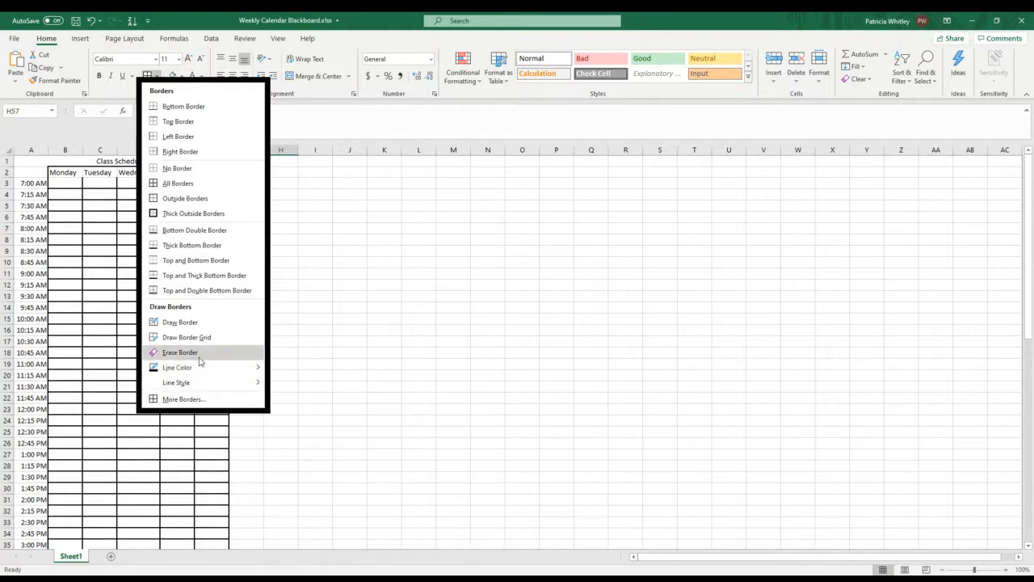
left_click(65, 172)
left_click(65, 173)
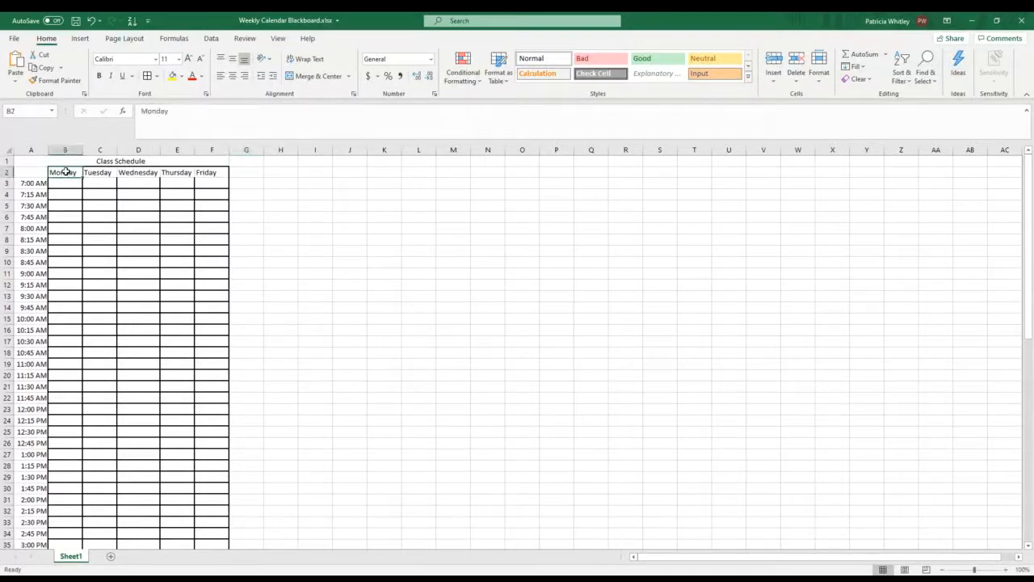
left_click_drag(69, 168, 210, 171)
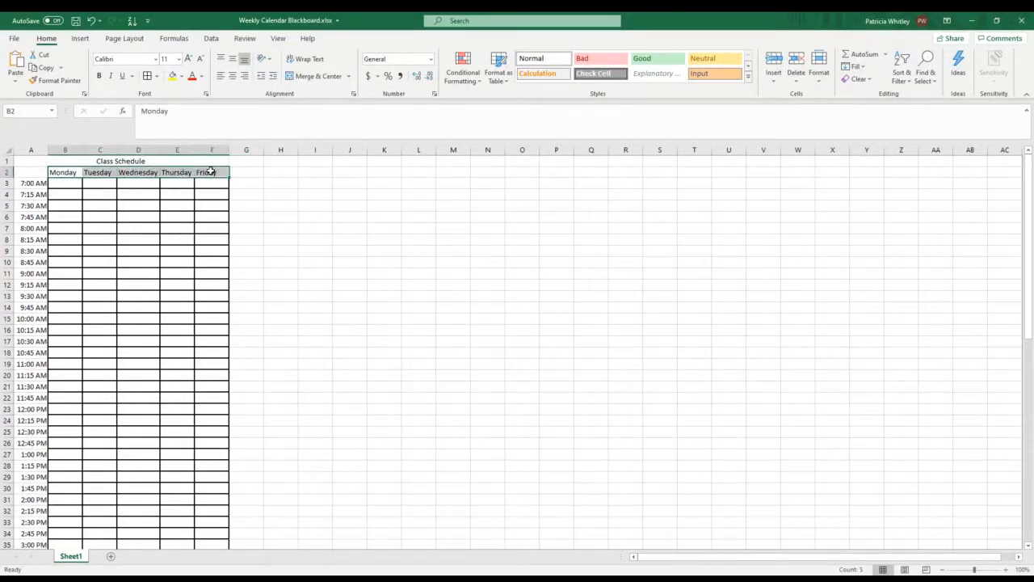
left_click(157, 78)
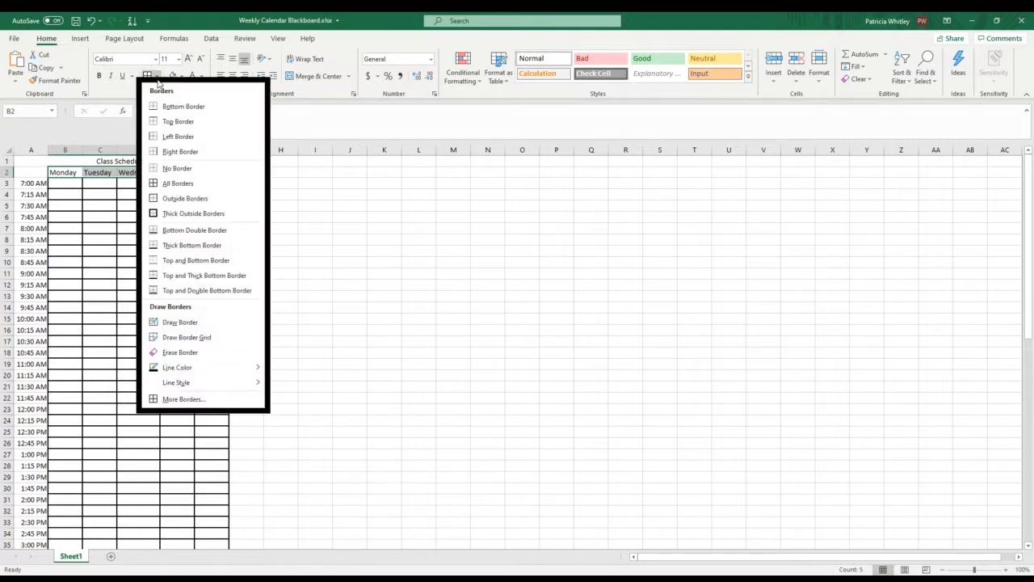
left_click(167, 107)
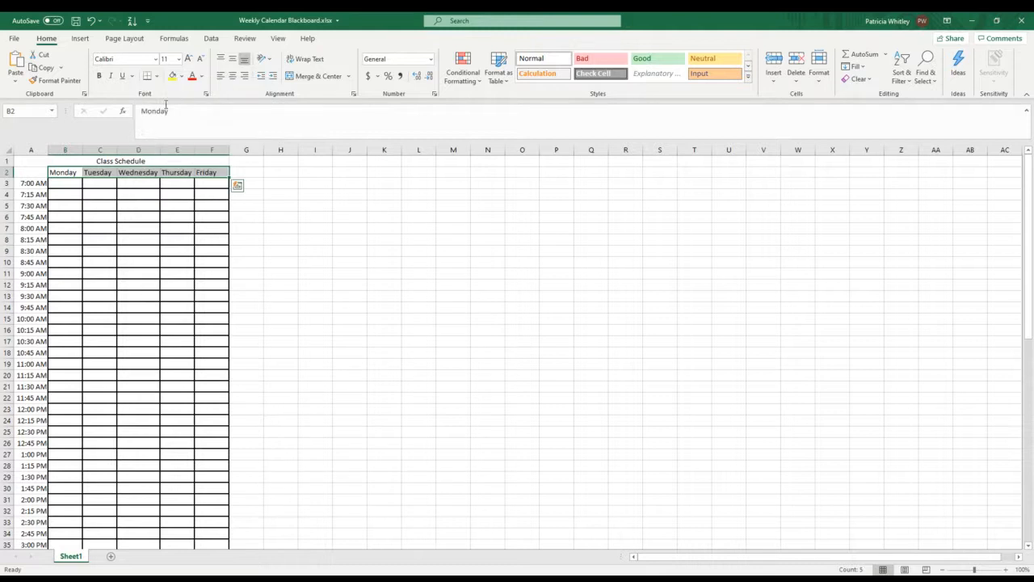
left_click(279, 205)
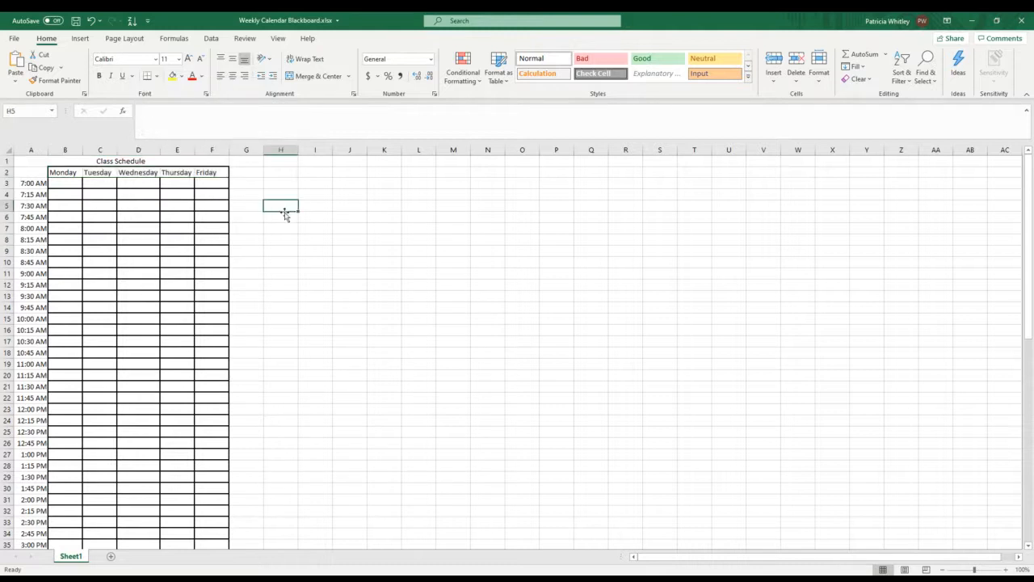
Step: Add vertical borders between the weekday headings in row 2, including a right border on Monday and a left border on Friday
left_click(69, 172)
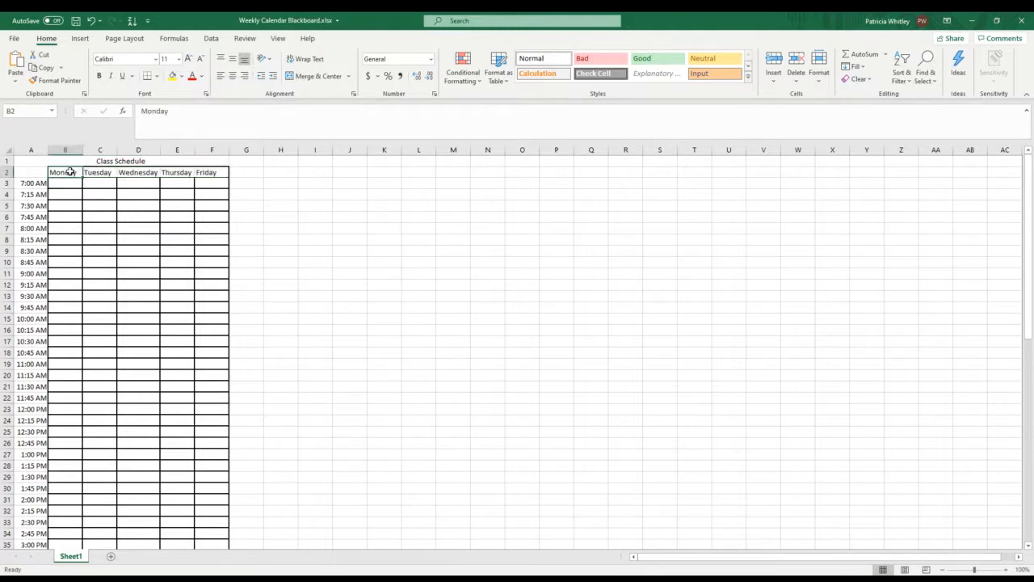
left_click(157, 76)
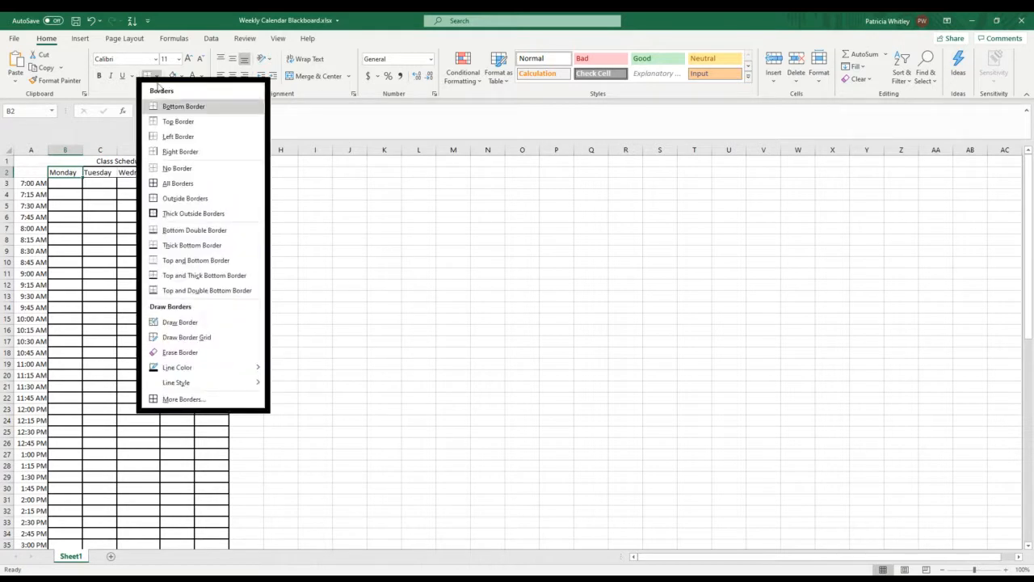
left_click(170, 152)
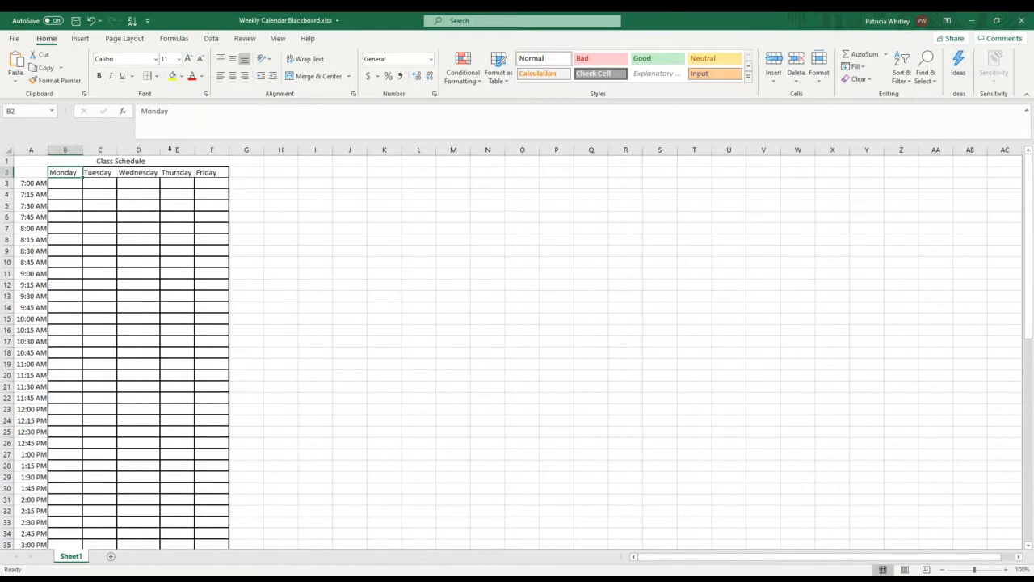
left_click(97, 171)
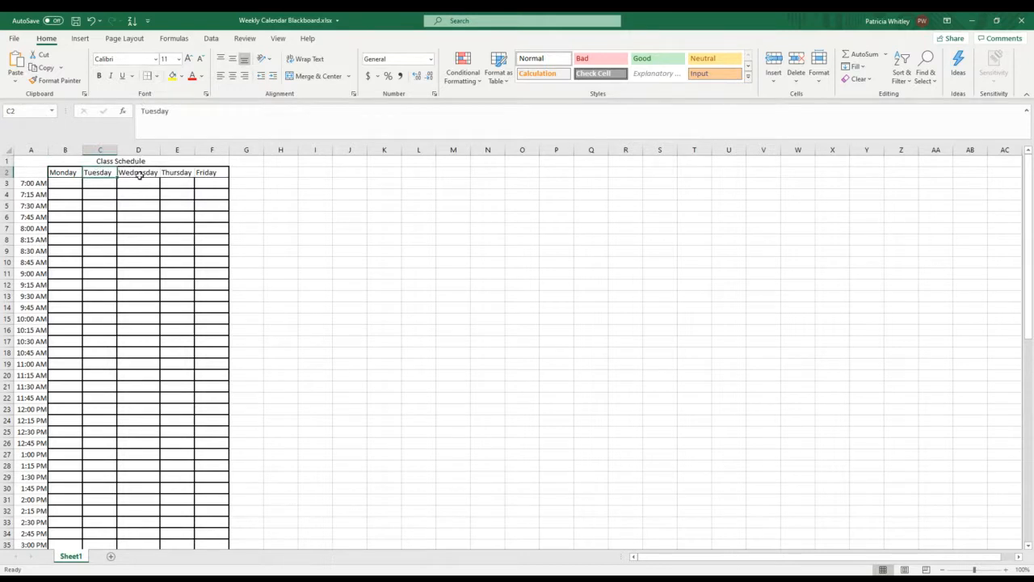
left_click(138, 175)
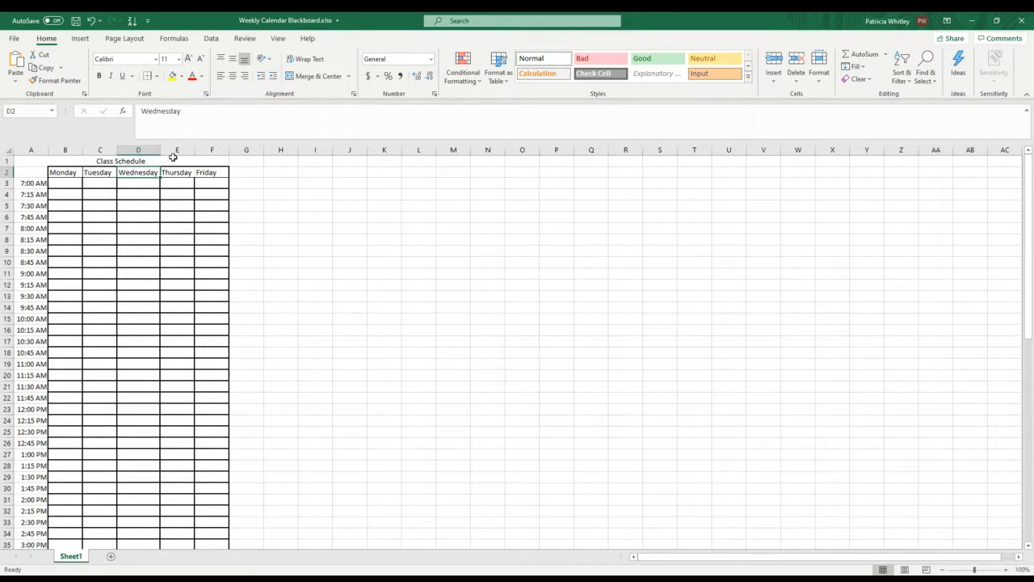
left_click(211, 176)
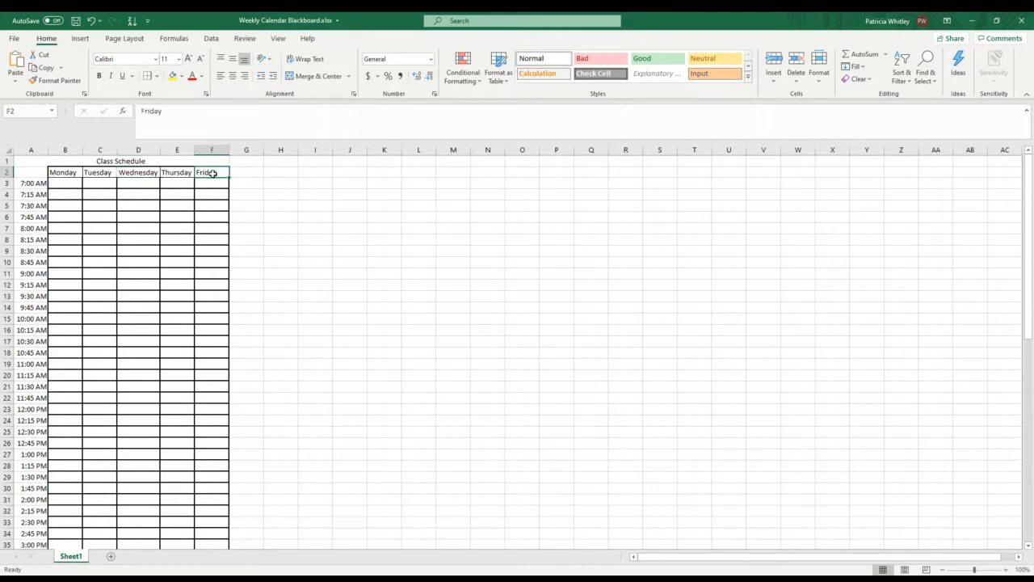
left_click(157, 76)
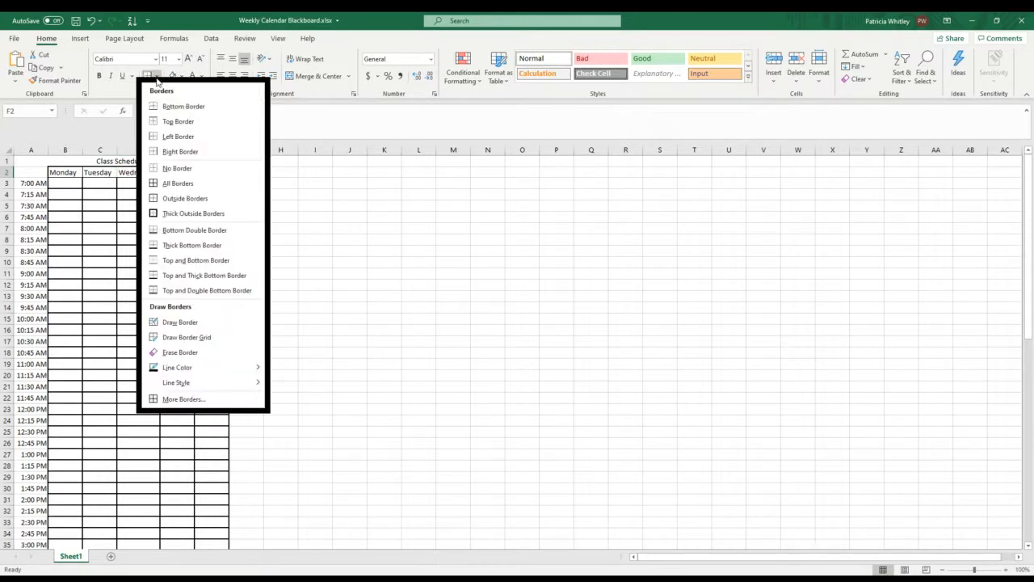
left_click(156, 137)
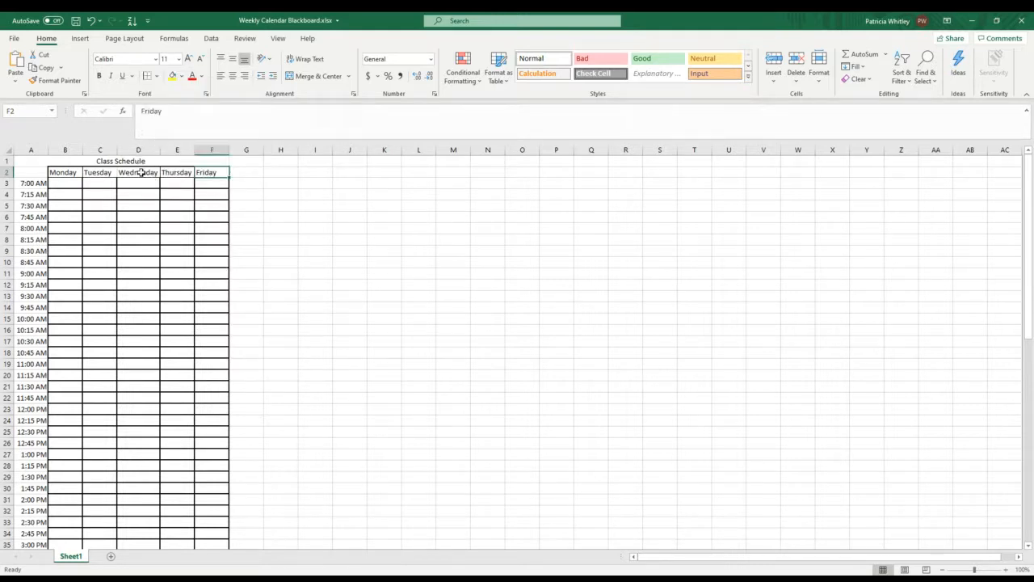
left_click(141, 173)
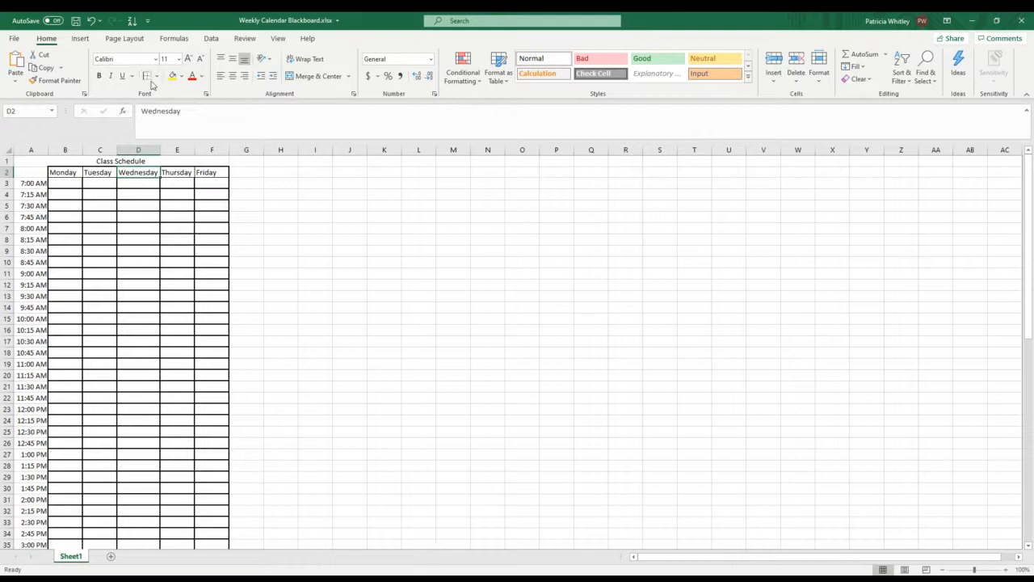
left_click(253, 182)
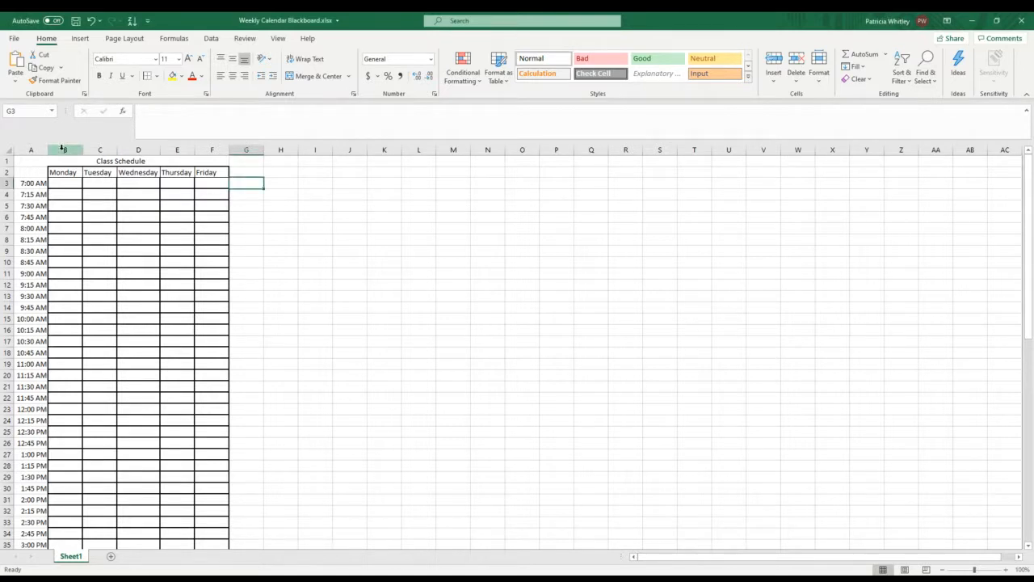
Step: Set the width of the weekday columns B through F to 15
left_click_drag(63, 149, 210, 149)
right_click(210, 148)
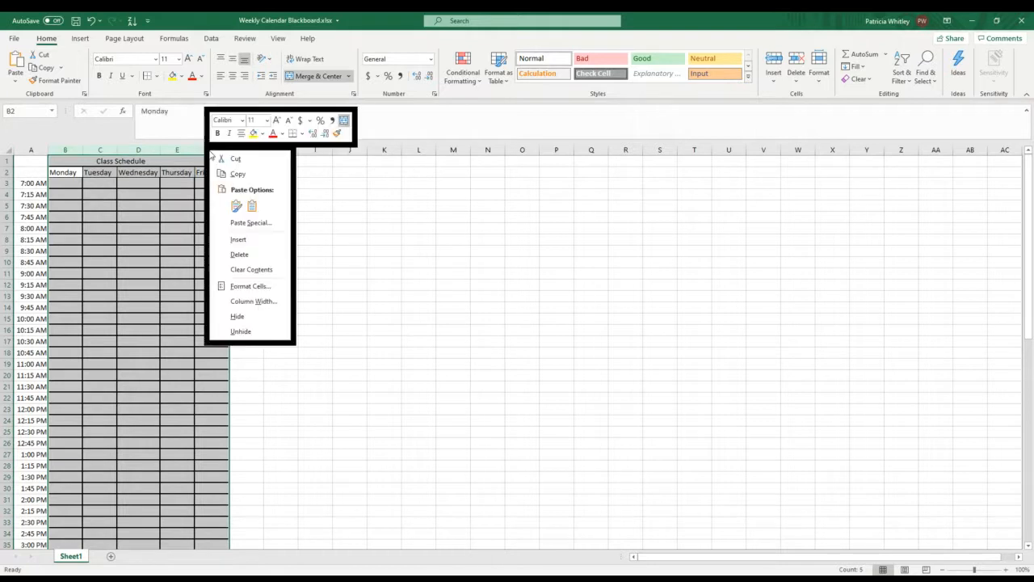
left_click(237, 288)
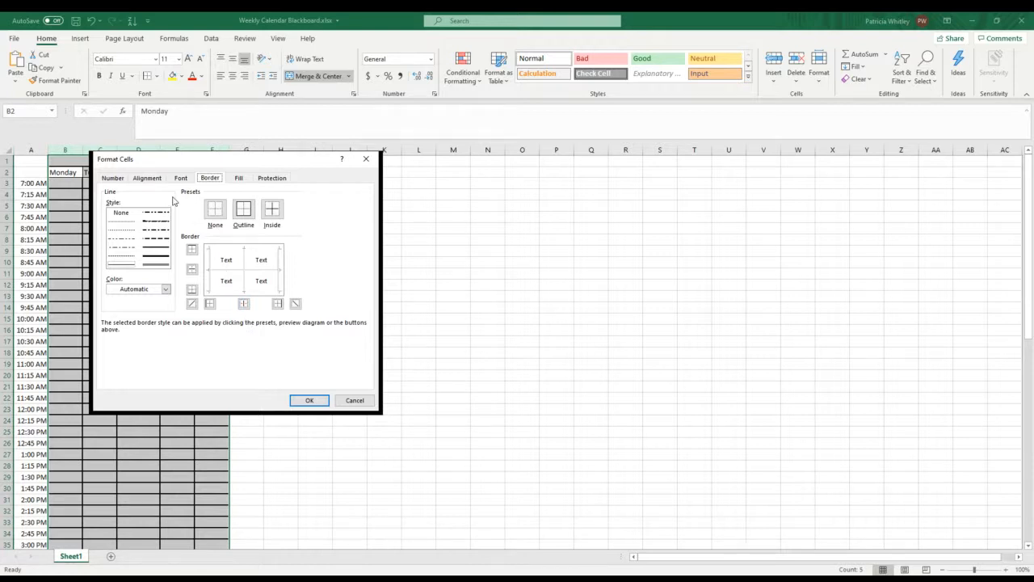
left_click(240, 180)
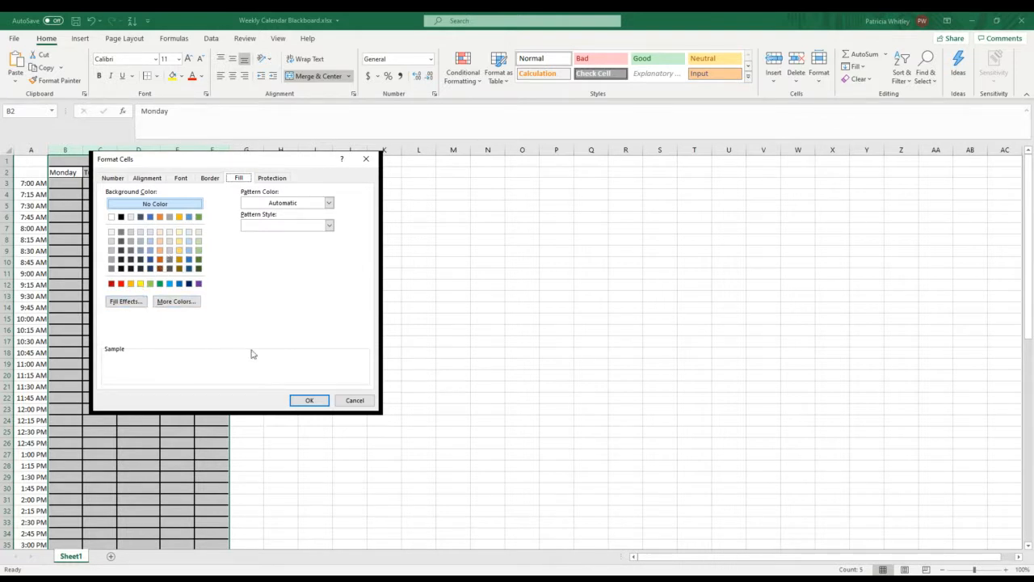
left_click(351, 400)
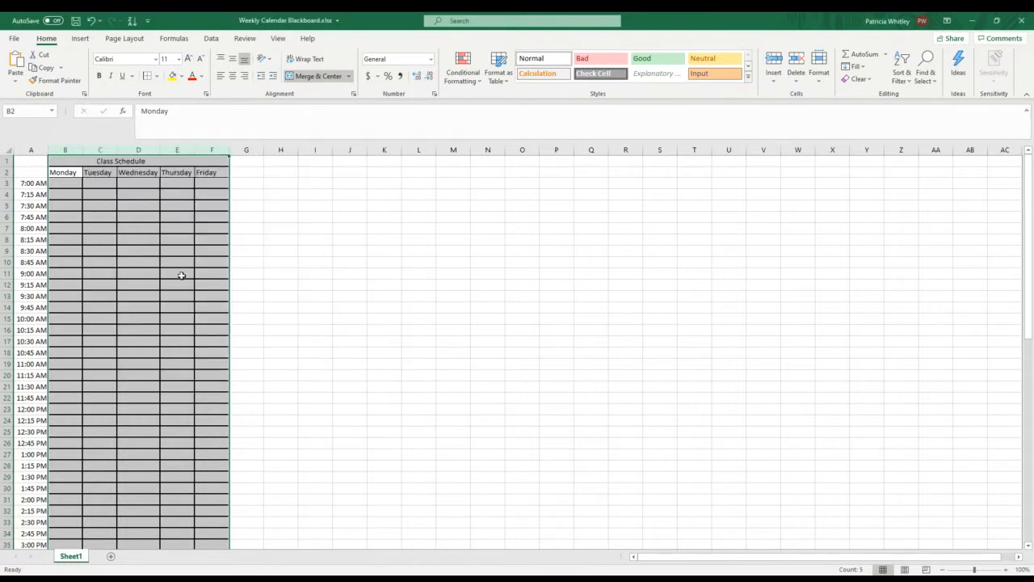
right_click(212, 145)
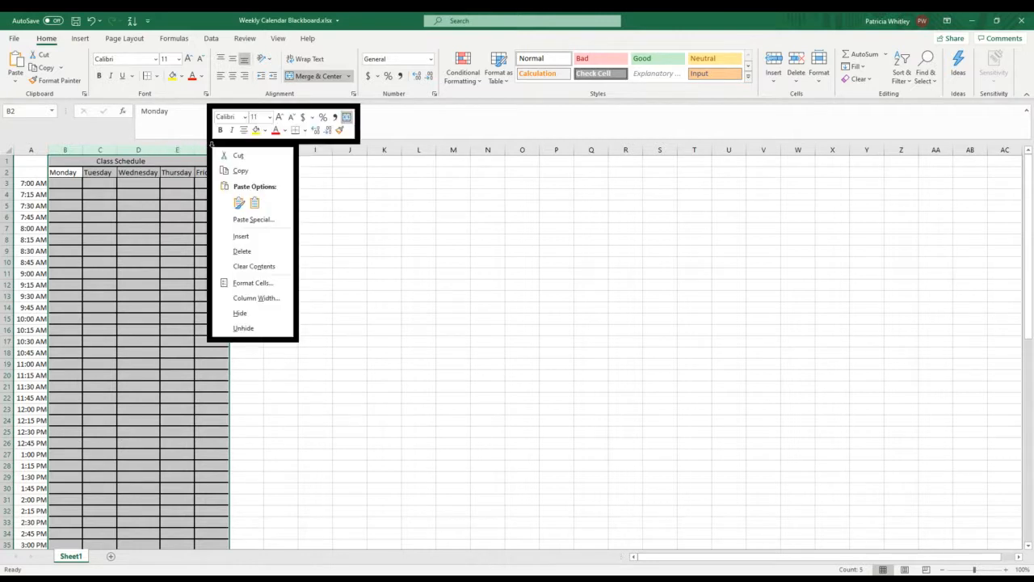
left_click(234, 297)
type("15")
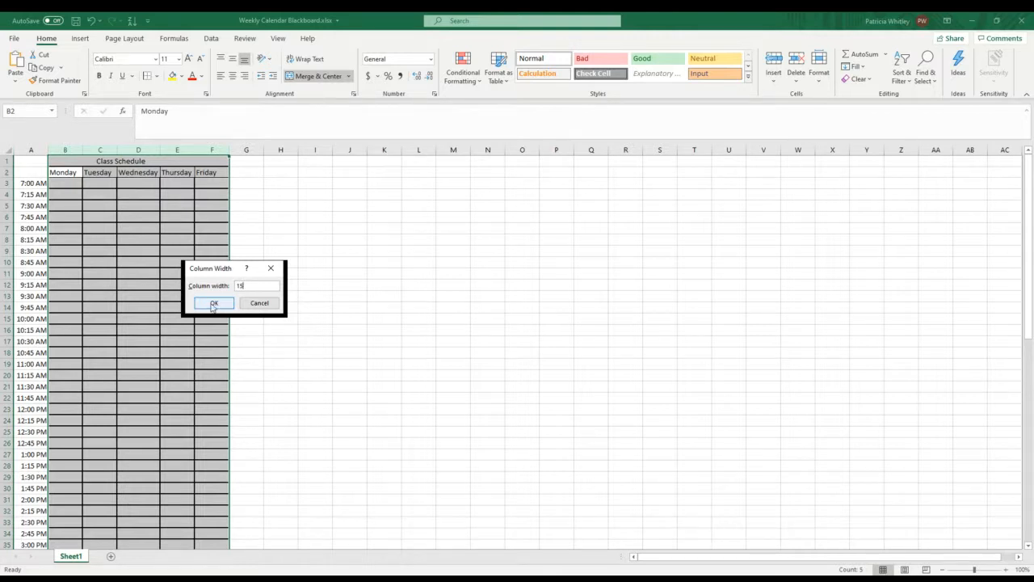
left_click(214, 303)
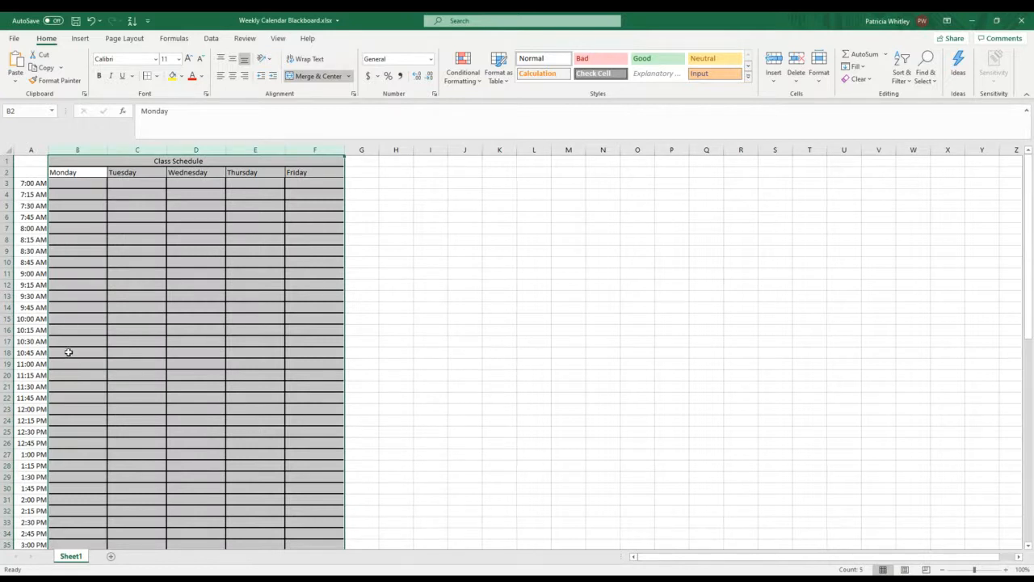
Step: Enter the class HMI 8890 in Thursday's 7:00 PM cell, E51
scroll(64, 352, "down", 5)
scroll(249, 478, "down", 2)
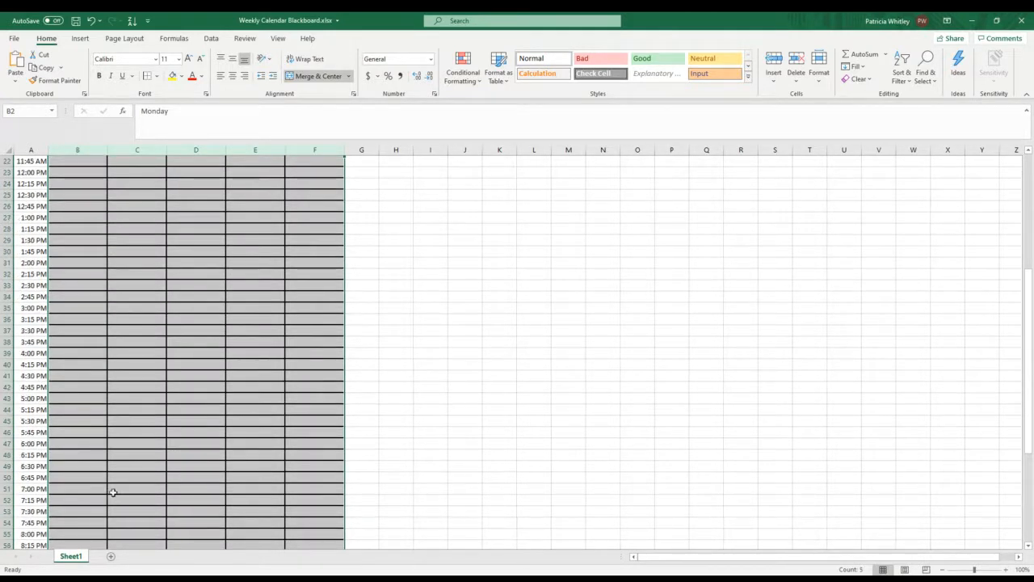
left_click(245, 489)
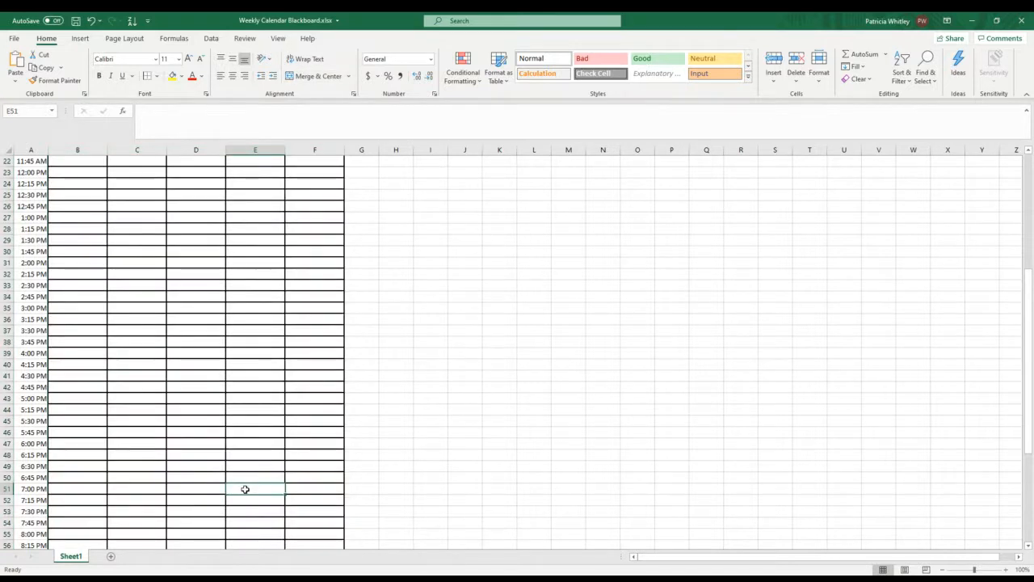
type("Cal")
key("BackSpace")
key("BackSpace")
key("BackSpace")
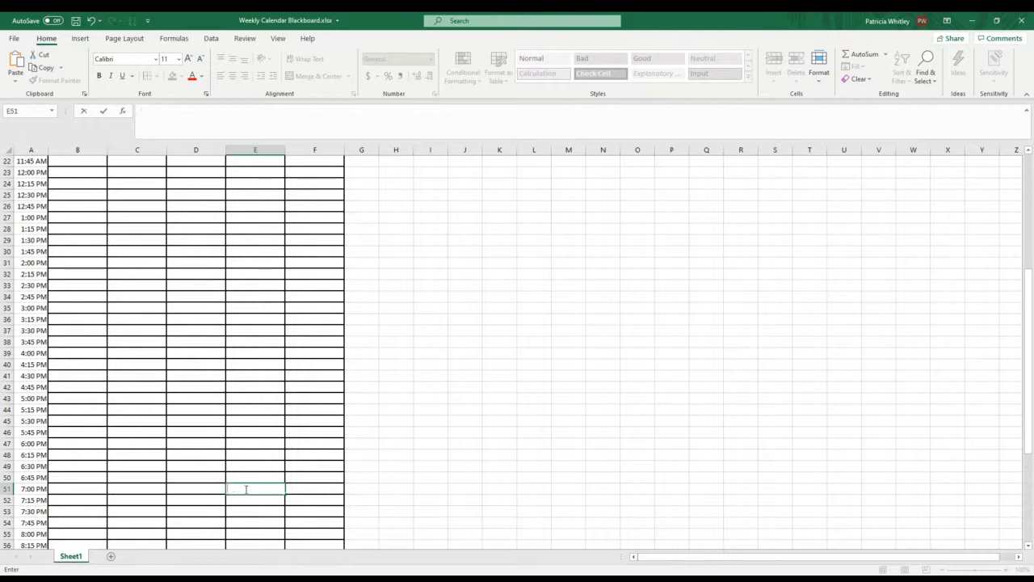
type("HMI 8890")
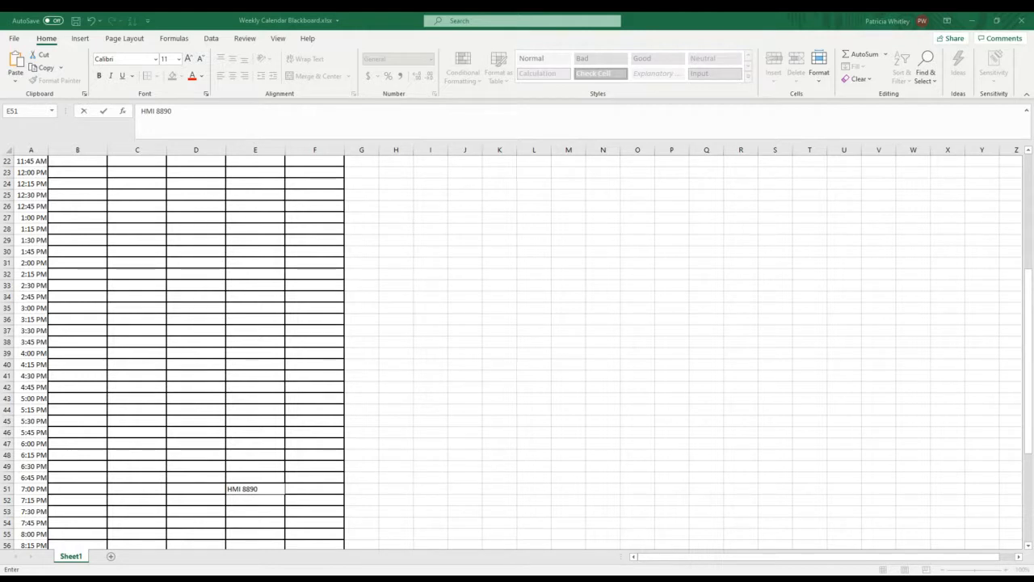
key("alt+Tab")
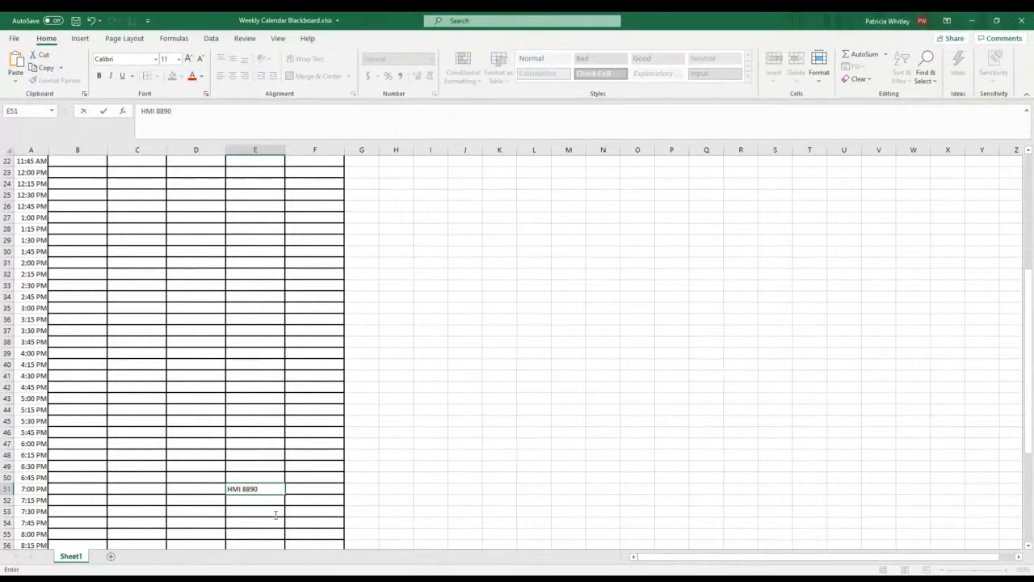
key("Return")
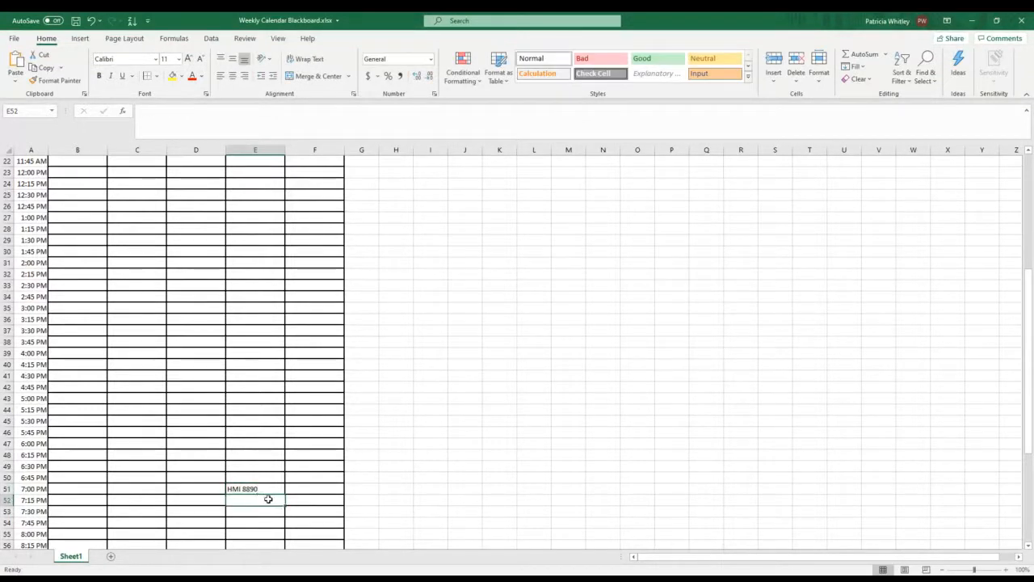
Step: Merge Thursday's cells E51:E59, from 7:00 PM through 9:00 PM, into one block without centering
left_click_drag(263, 488, 257, 511)
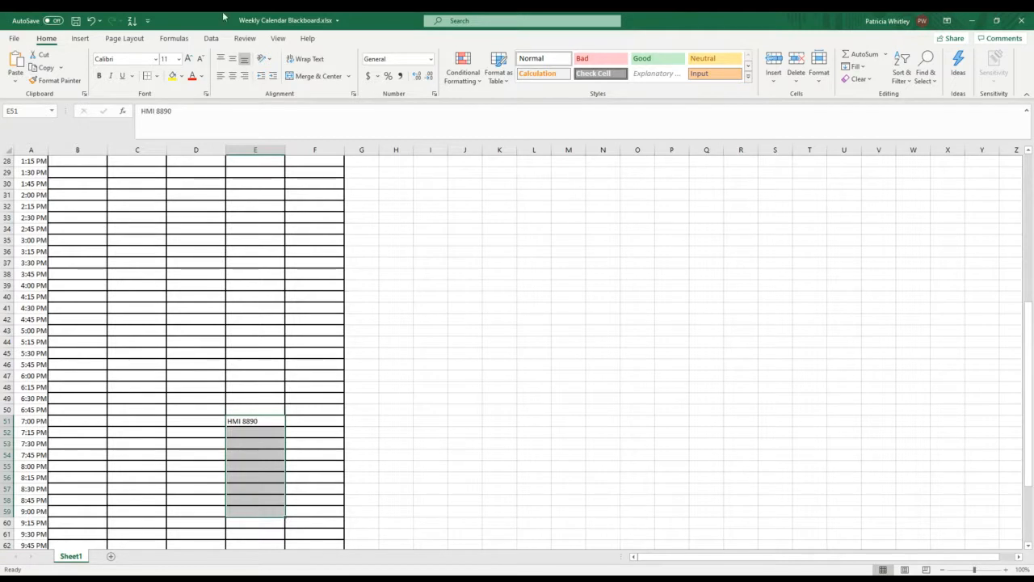
left_click(349, 76)
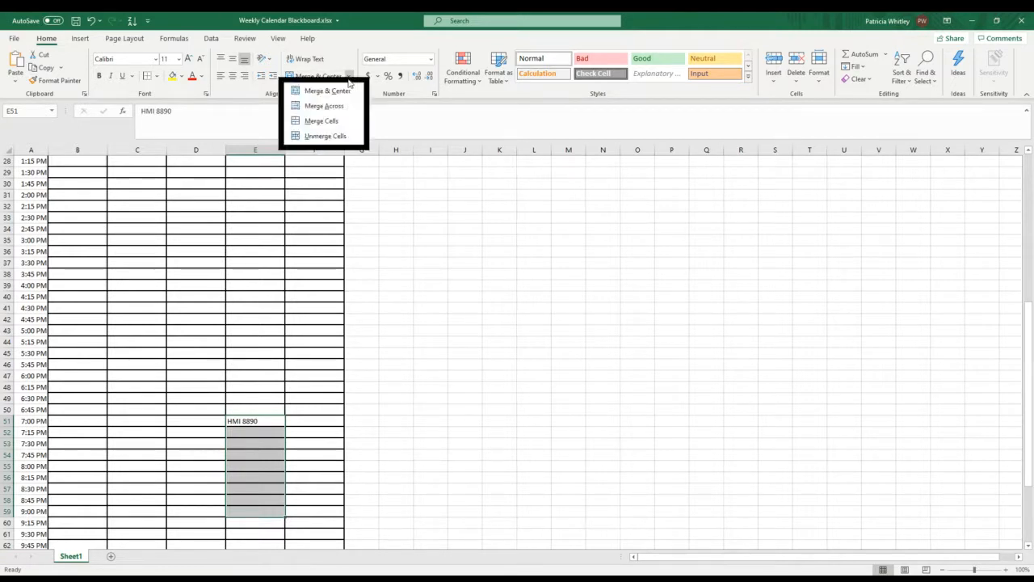
left_click(329, 123)
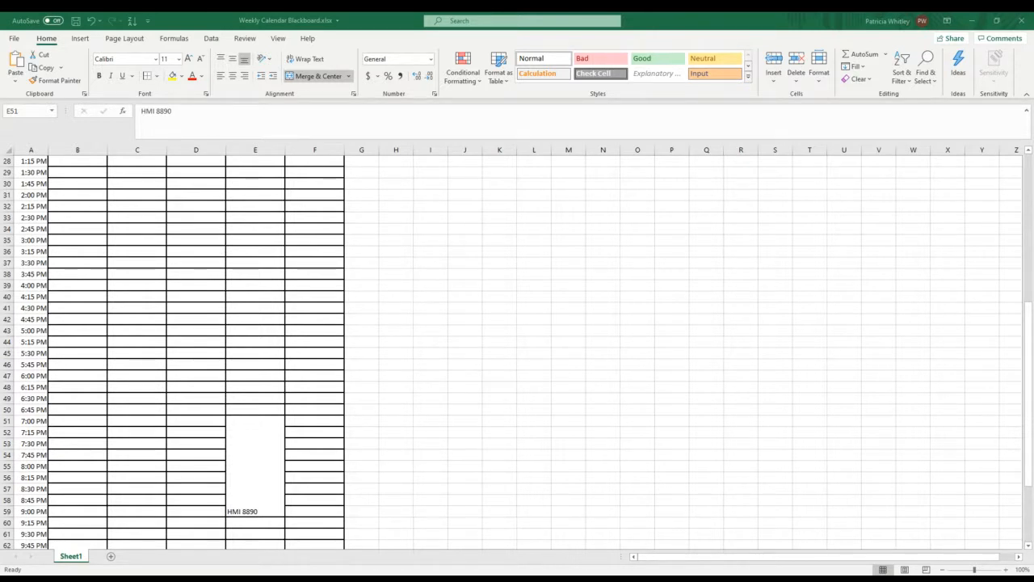
Step: Center the HMI 8890 text horizontally and vertically in the merged Thursday block and turn on Wrap text
right_click(255, 449)
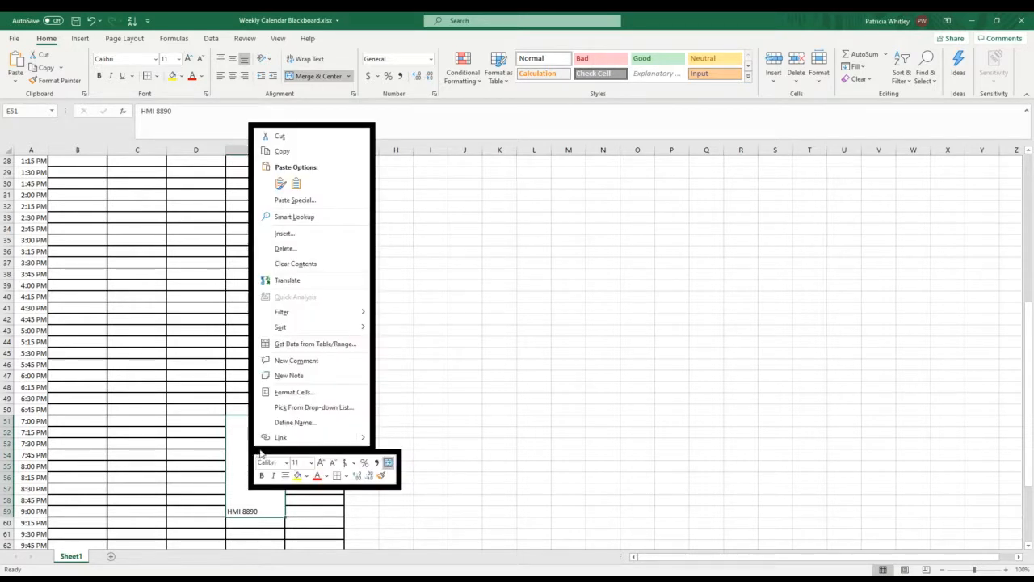
left_click(289, 395)
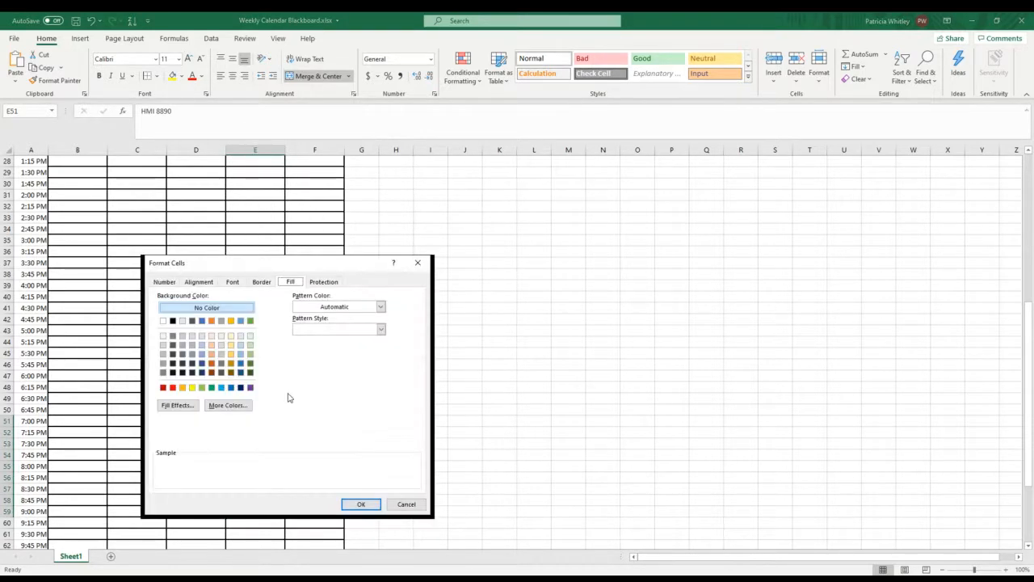
left_click(198, 282)
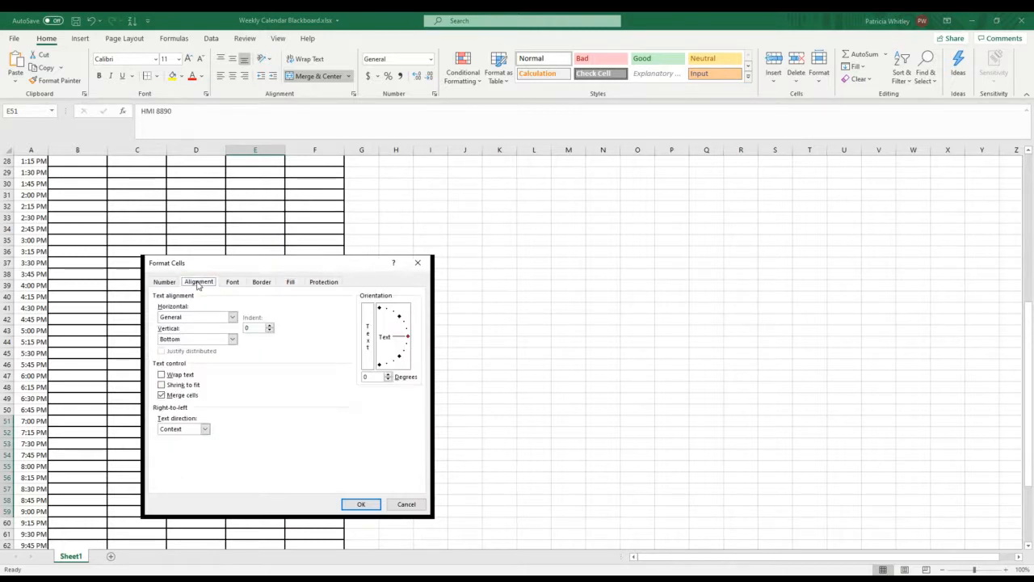
left_click(232, 318)
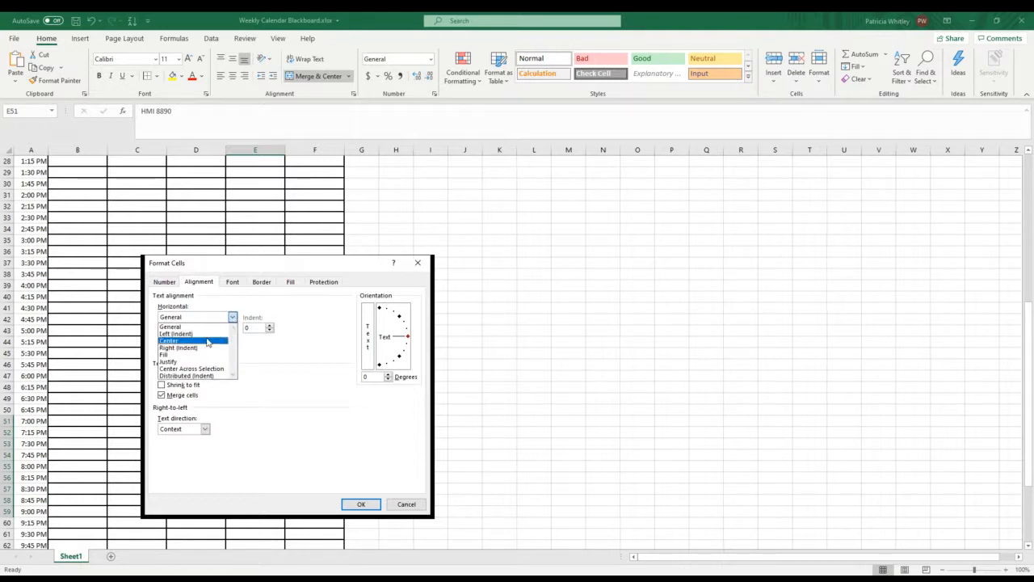
left_click(209, 343)
left_click(233, 339)
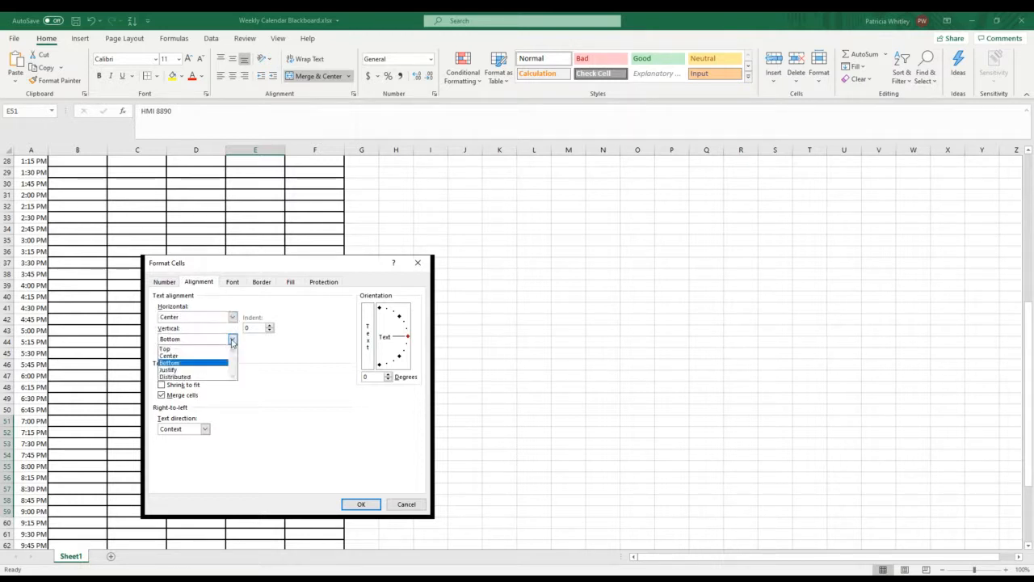
left_click(197, 356)
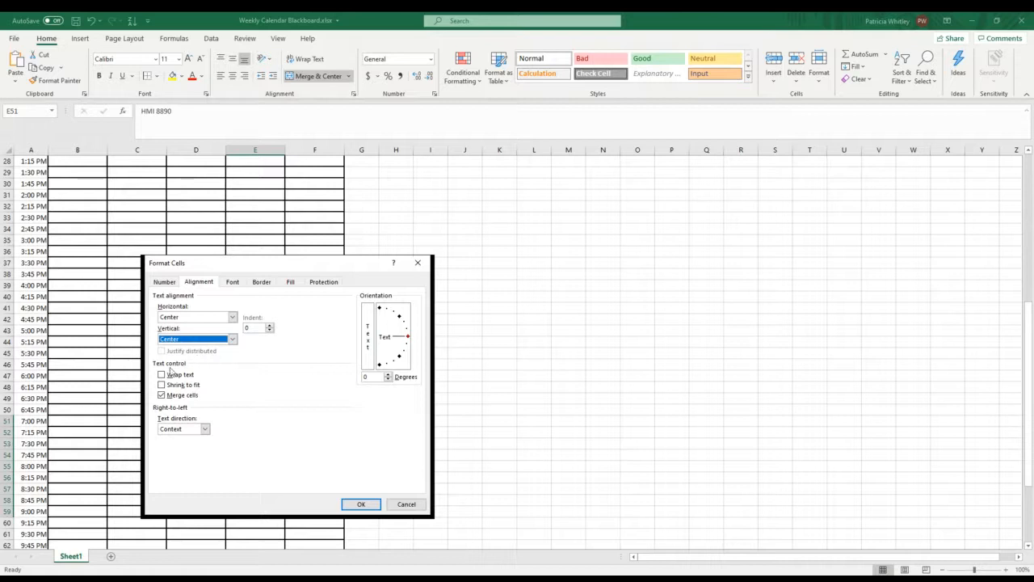
left_click(161, 374)
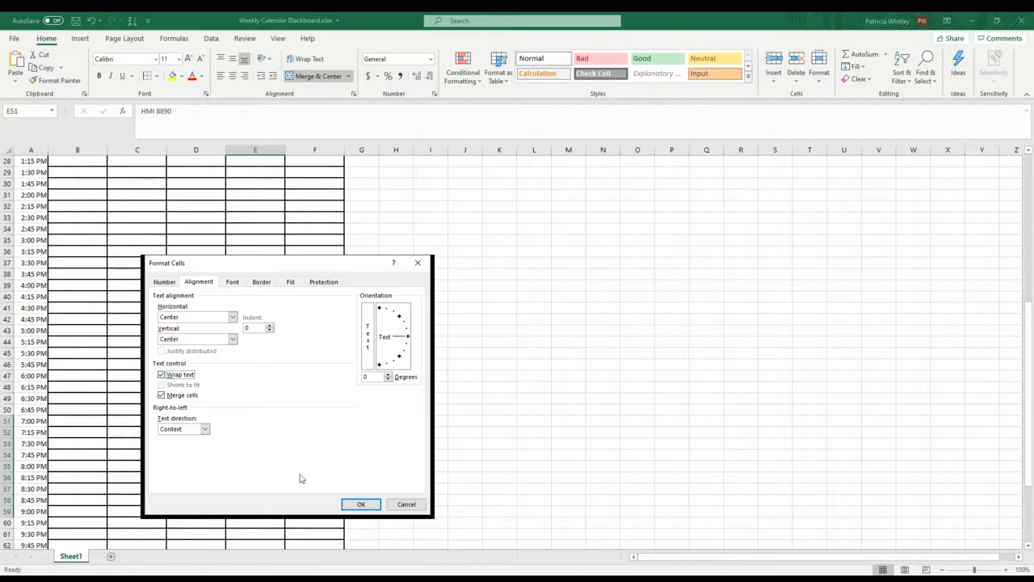
left_click(362, 504)
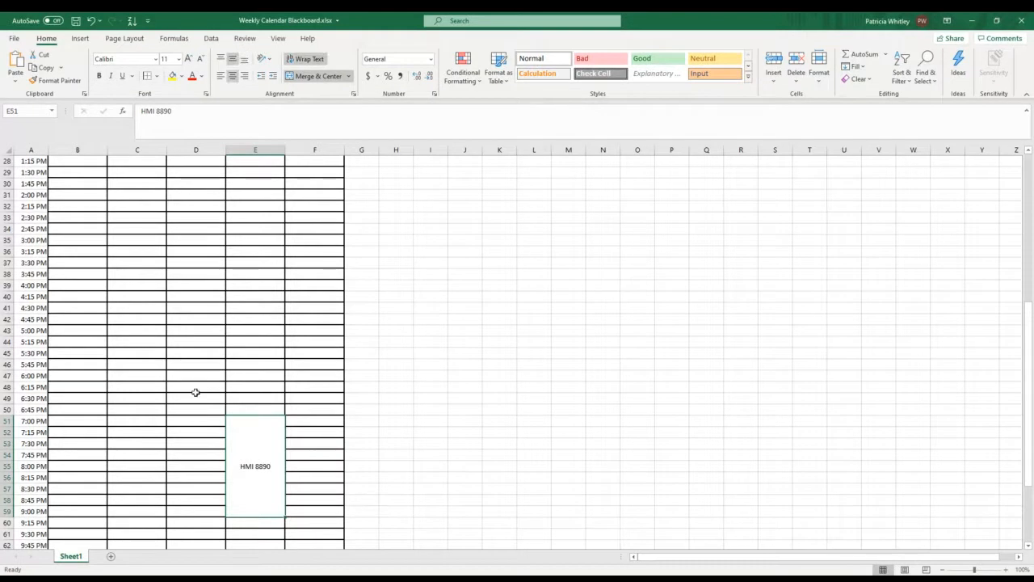
Step: Try to give the merged HMI 8890 block on Thursday a medium blue theme background fill
right_click(254, 434)
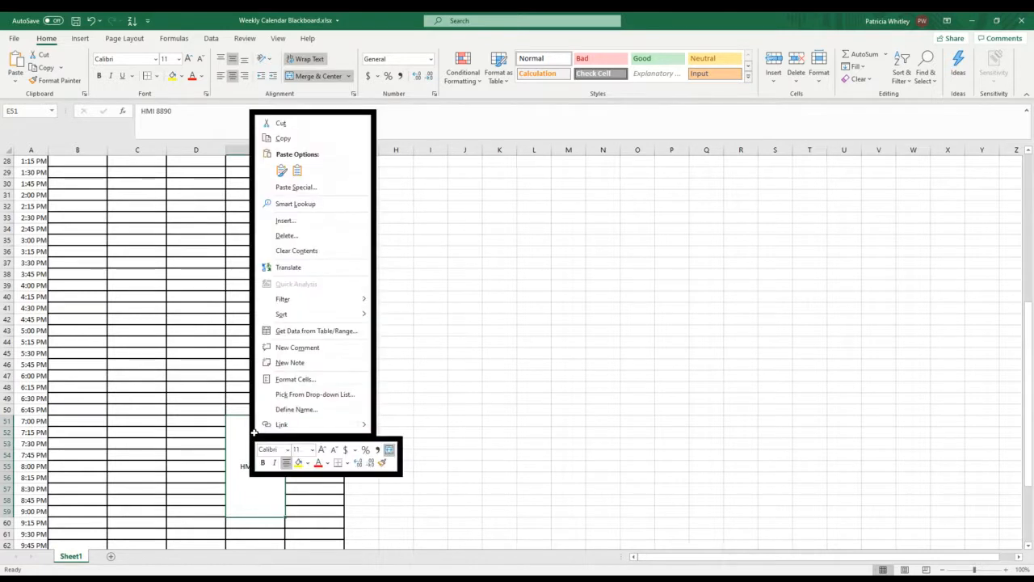
left_click(279, 380)
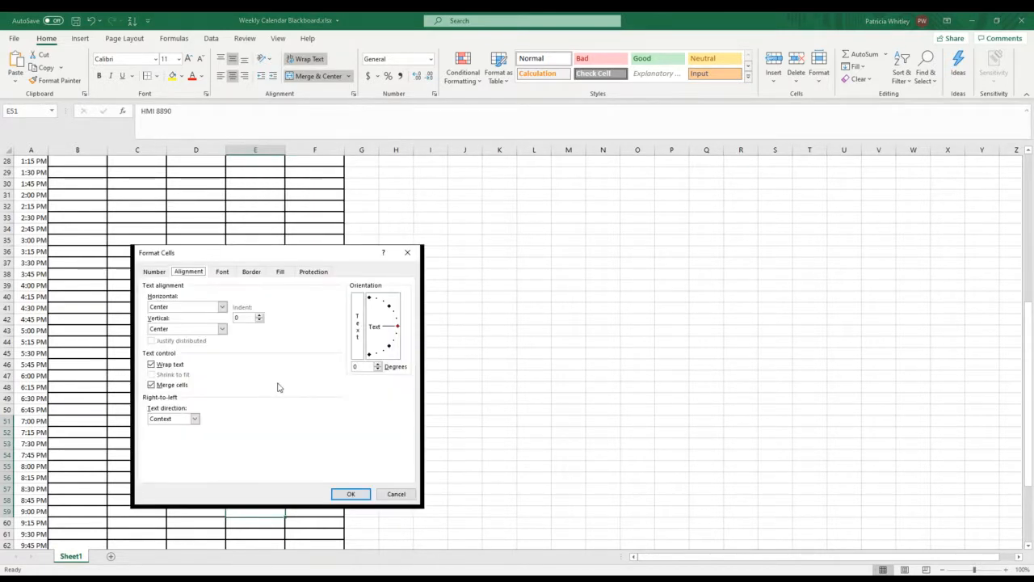
left_click(281, 272)
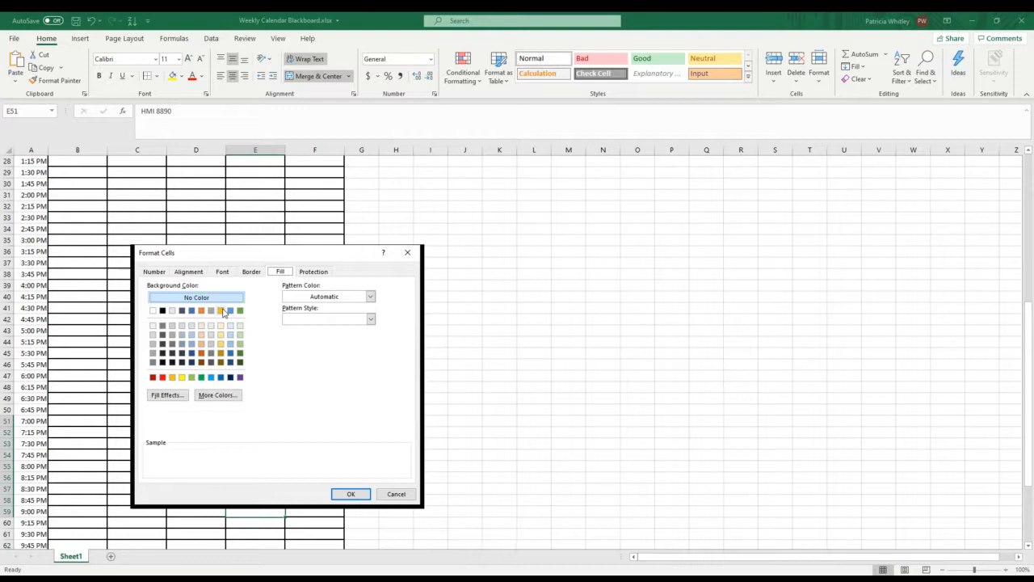
left_click(370, 320)
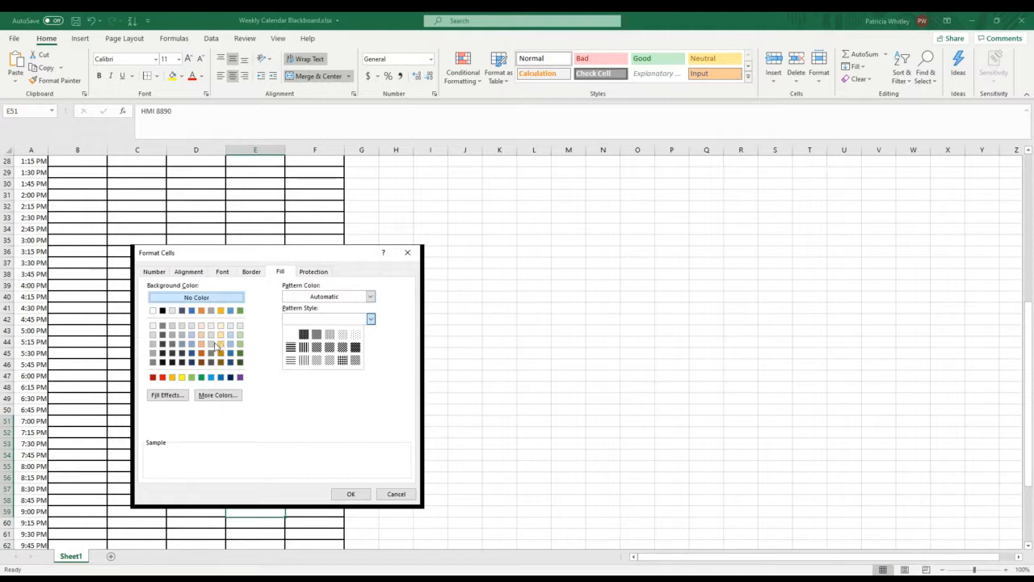
left_click(192, 348)
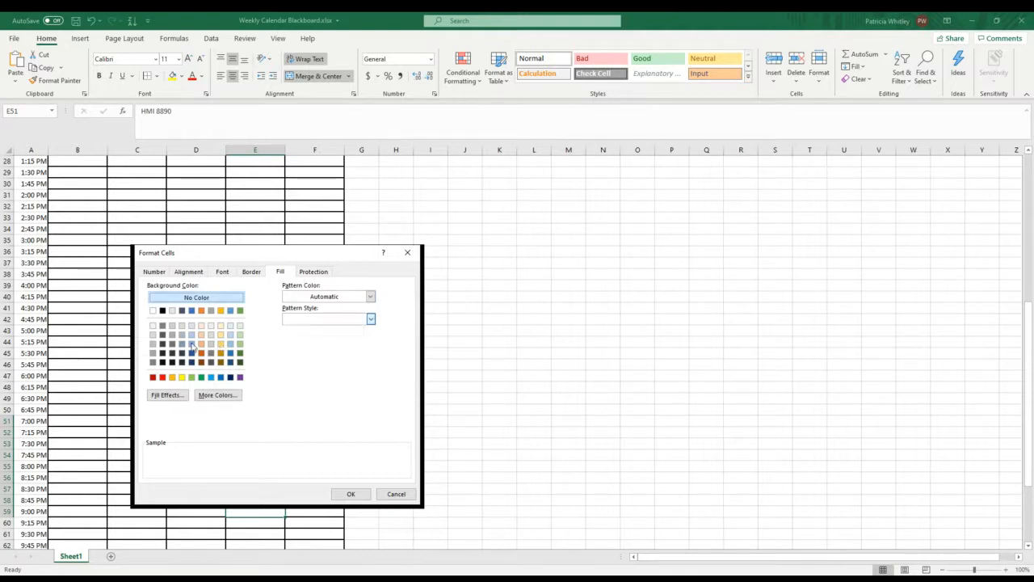
left_click(360, 494)
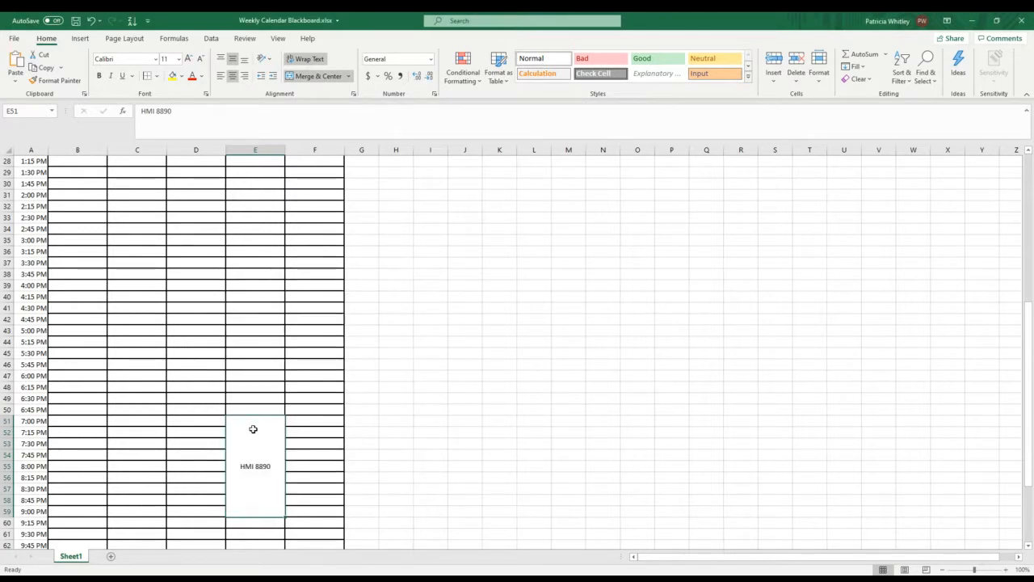
Step: Fill the merged Thursday HMI 8890 block with a medium blue theme background color and apply it
right_click(258, 433)
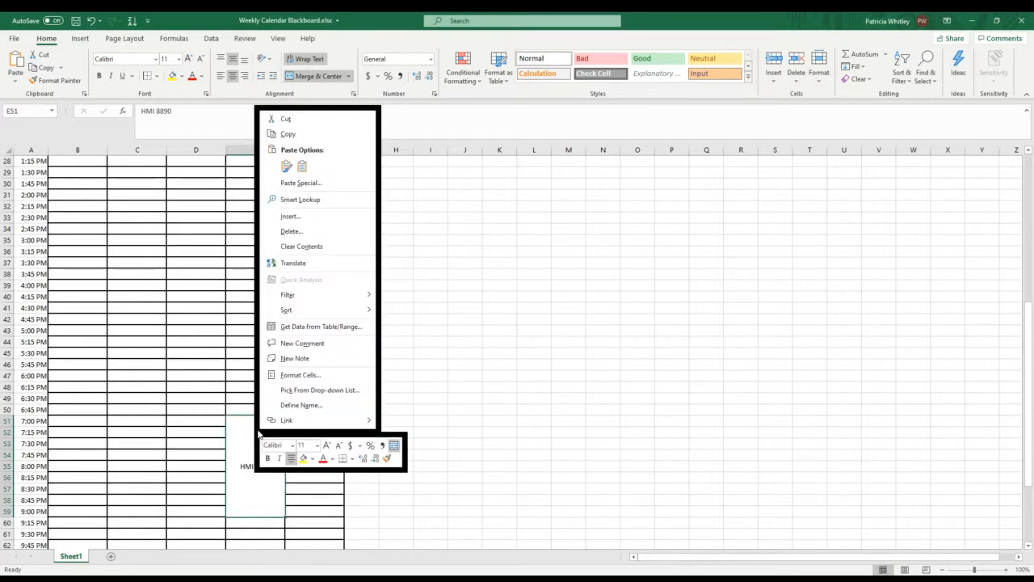
right_click(244, 458)
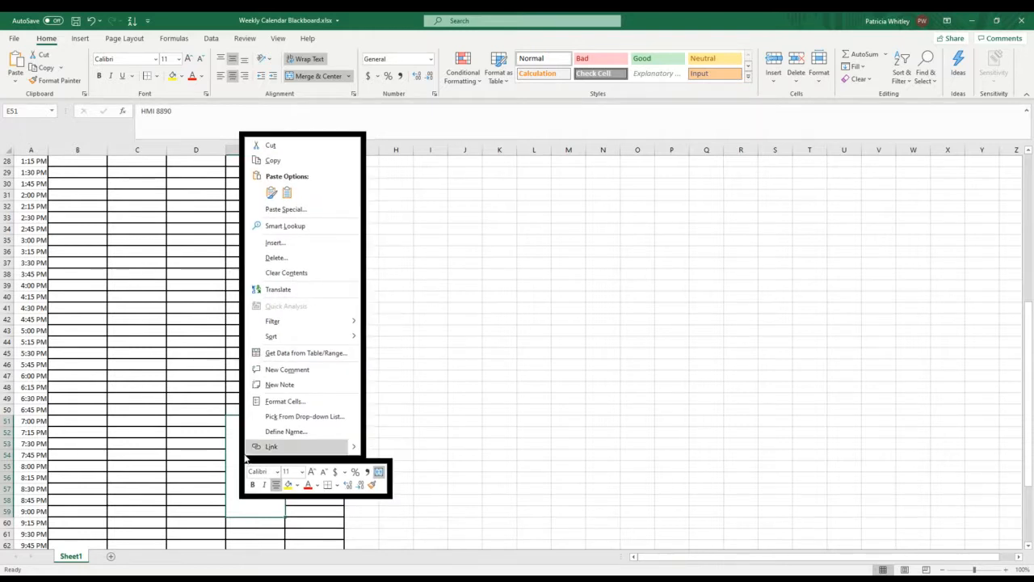
left_click(283, 401)
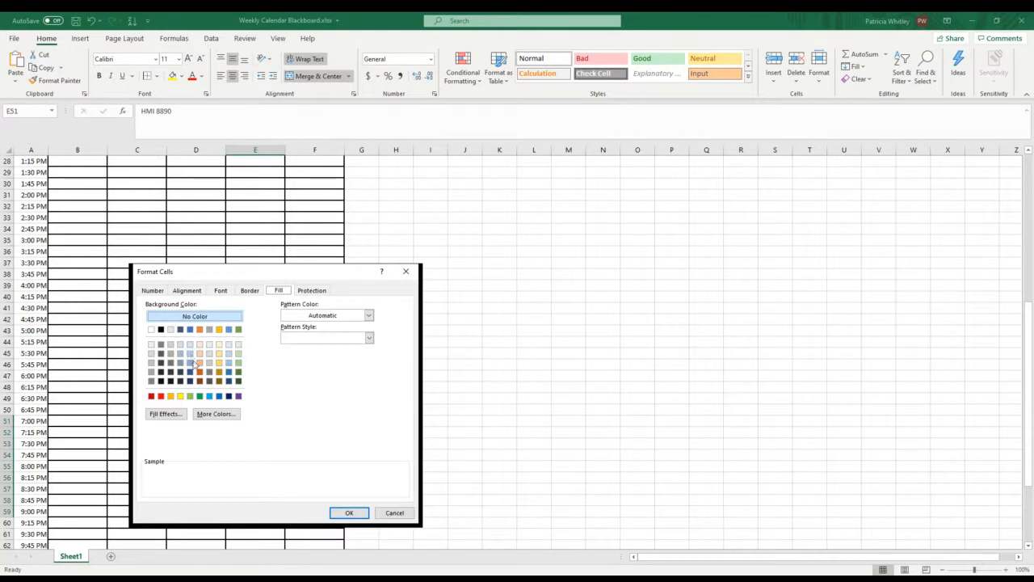
left_click(191, 362)
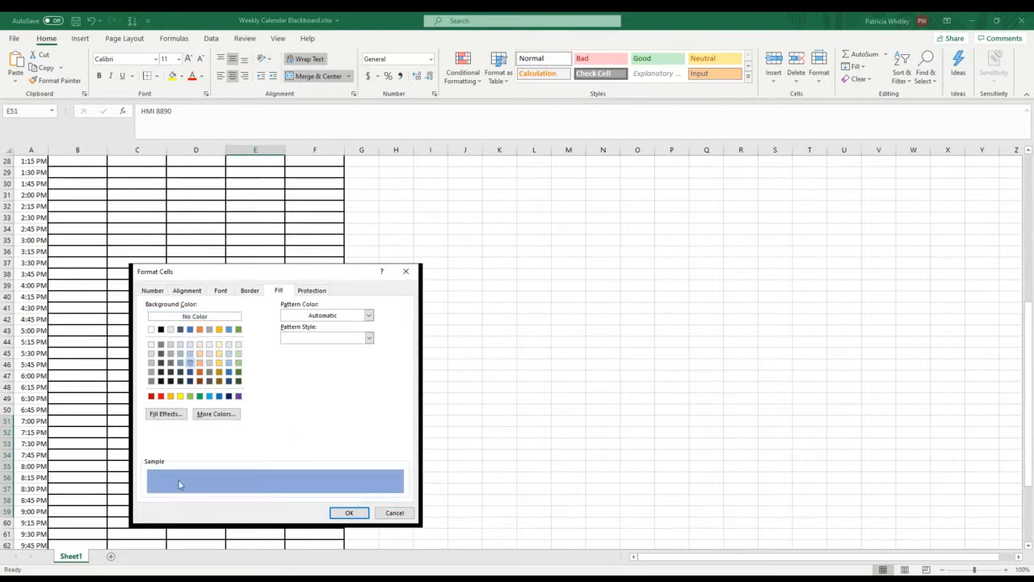
left_click(350, 513)
left_click(437, 421)
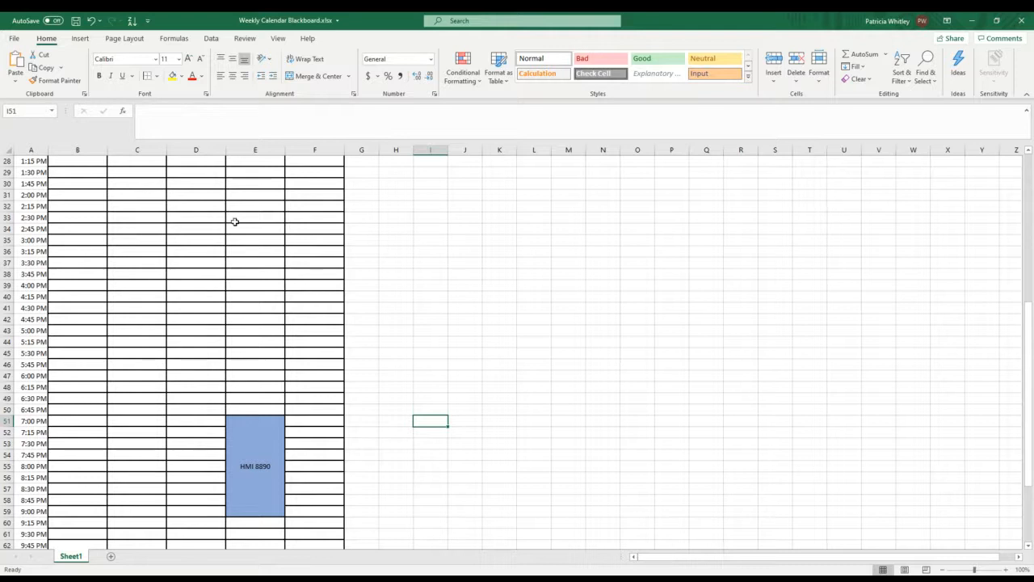
Step: Merge Monday's cells B11:B19, from 9:00 AM through 11:00 AM, into one block without centering
scroll(234, 222, "up", 2)
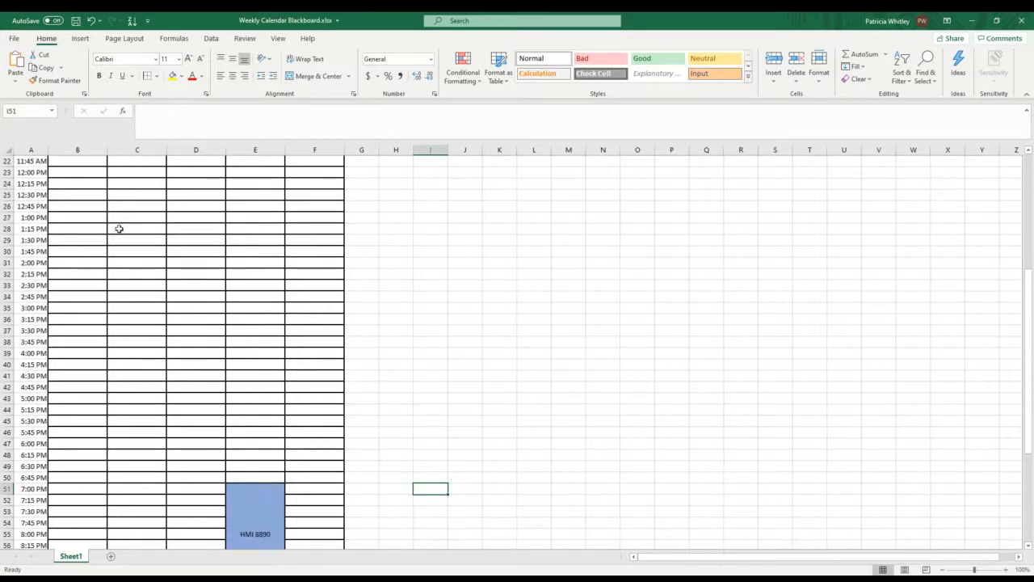
scroll(118, 231, "up", 5)
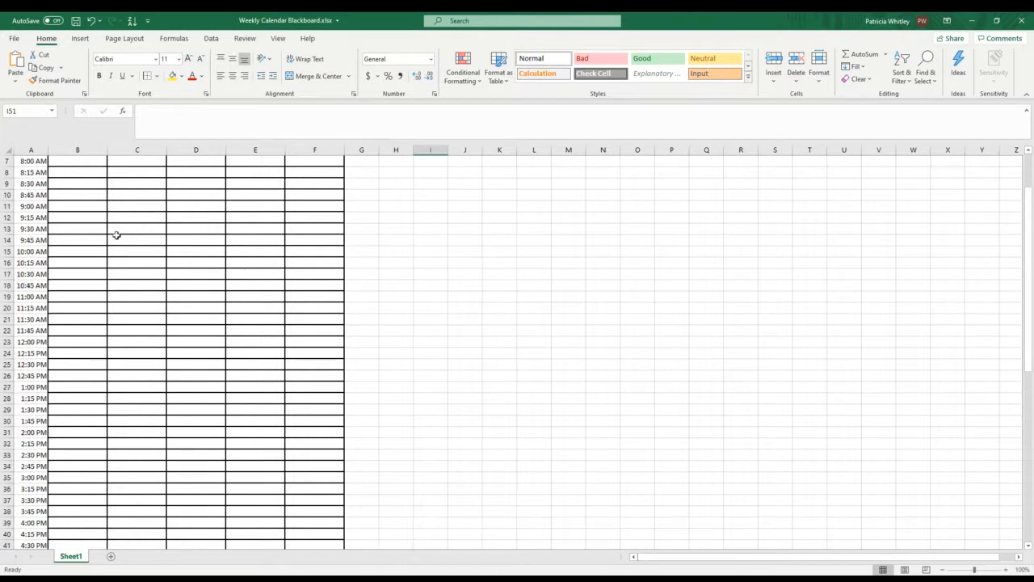
scroll(116, 235, "up", 1)
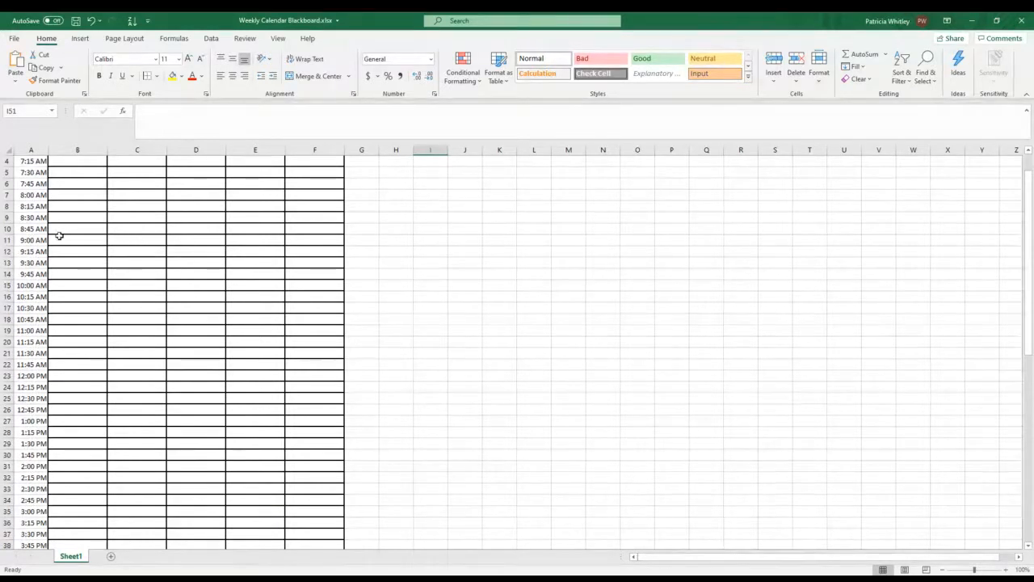
left_click_drag(63, 240, 61, 301)
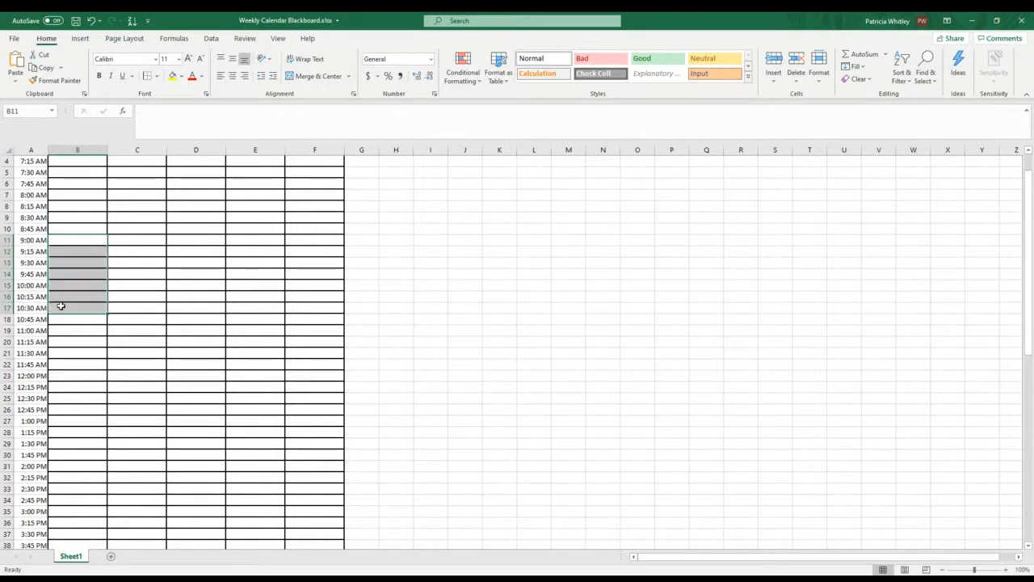
left_click_drag(60, 306, 59, 325)
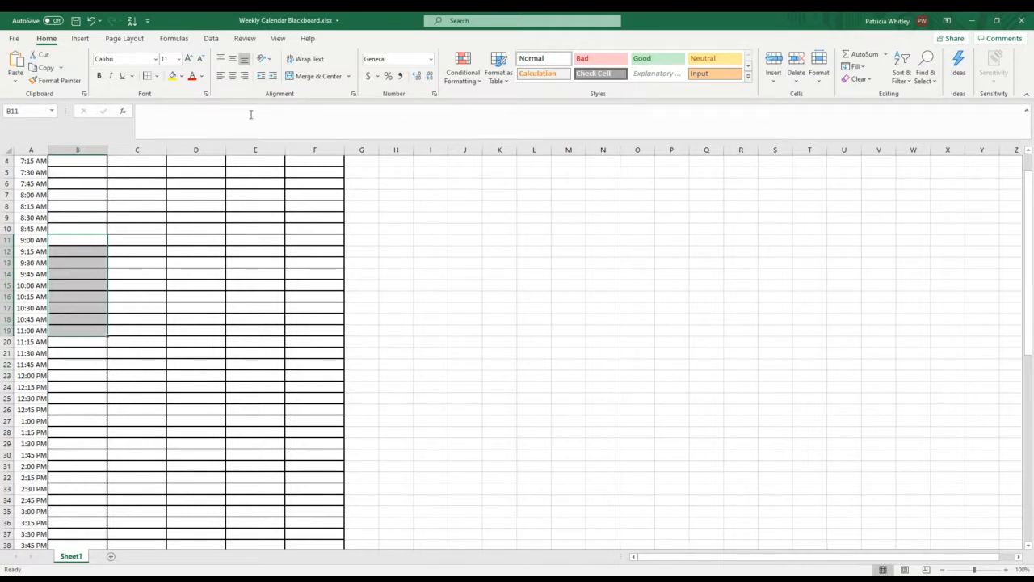
left_click(349, 78)
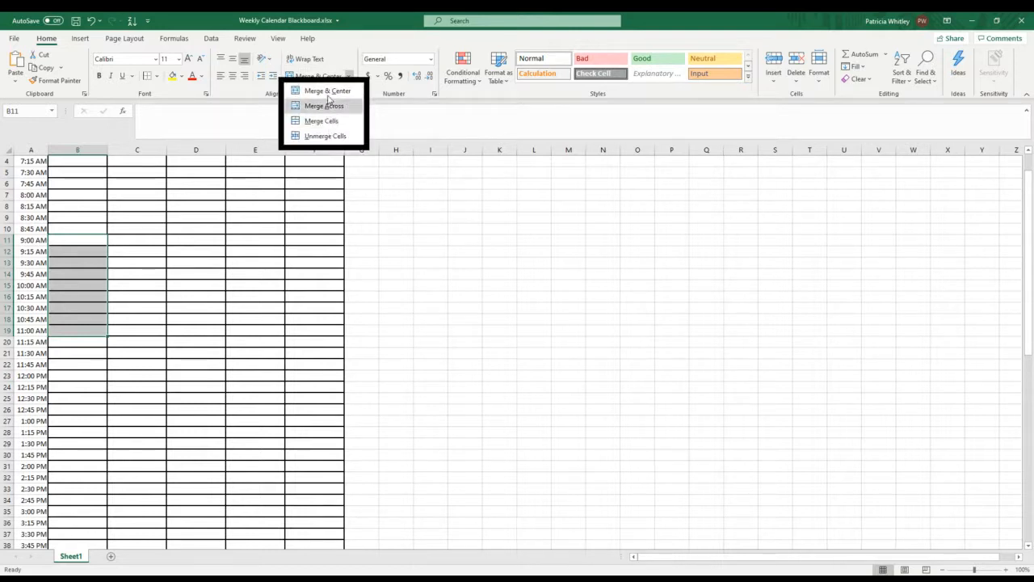
left_click(323, 121)
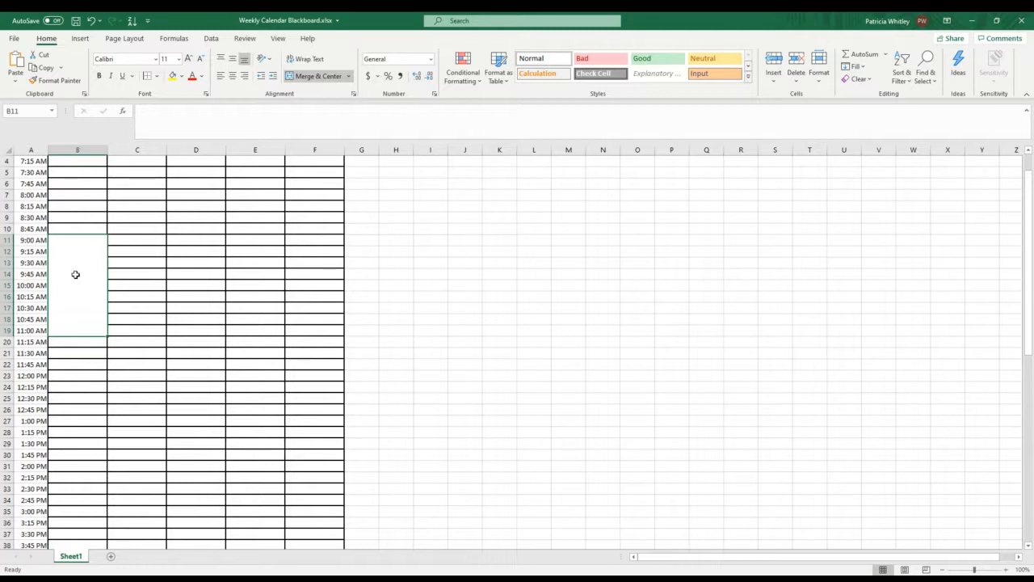
Step: Enter the class name Biology Lecture in the merged Monday block
type("Biol")
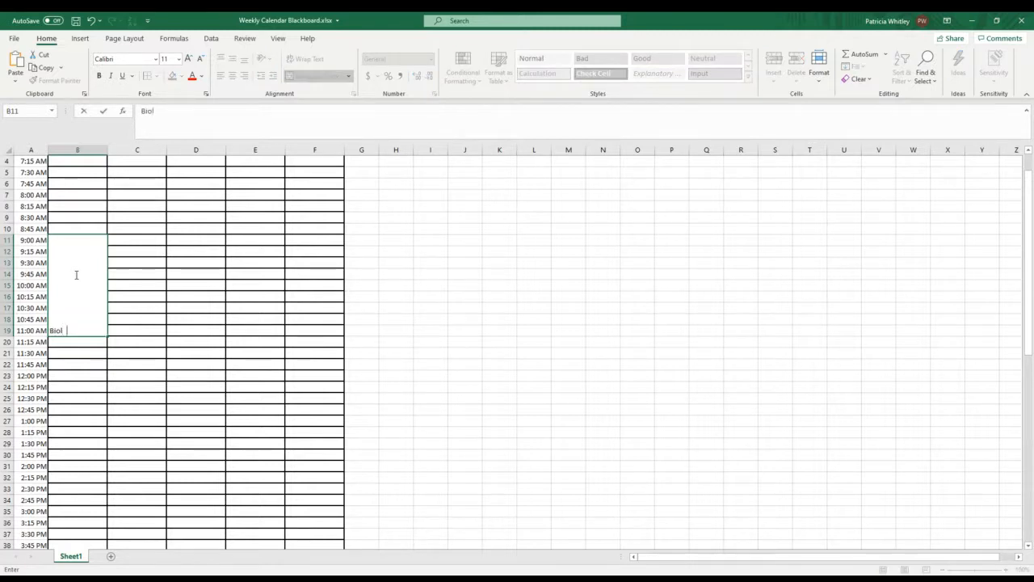
type("ogy Lecture")
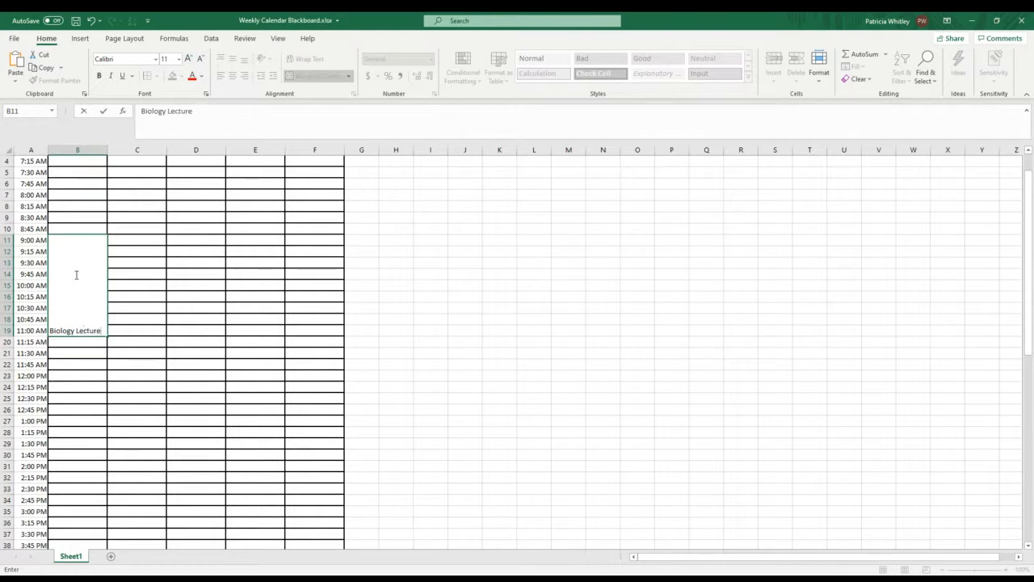
right_click(76, 275)
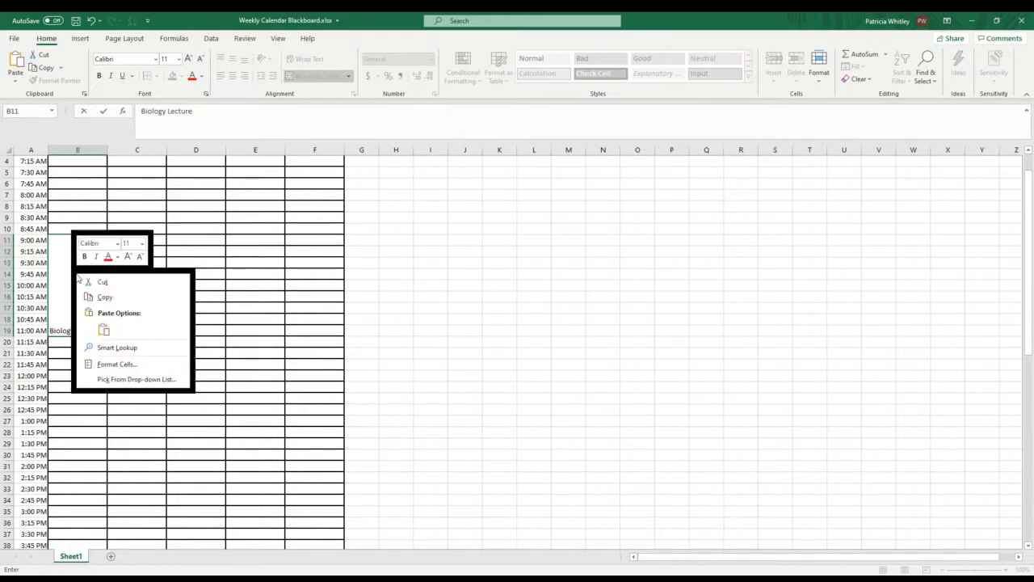
left_click(117, 364)
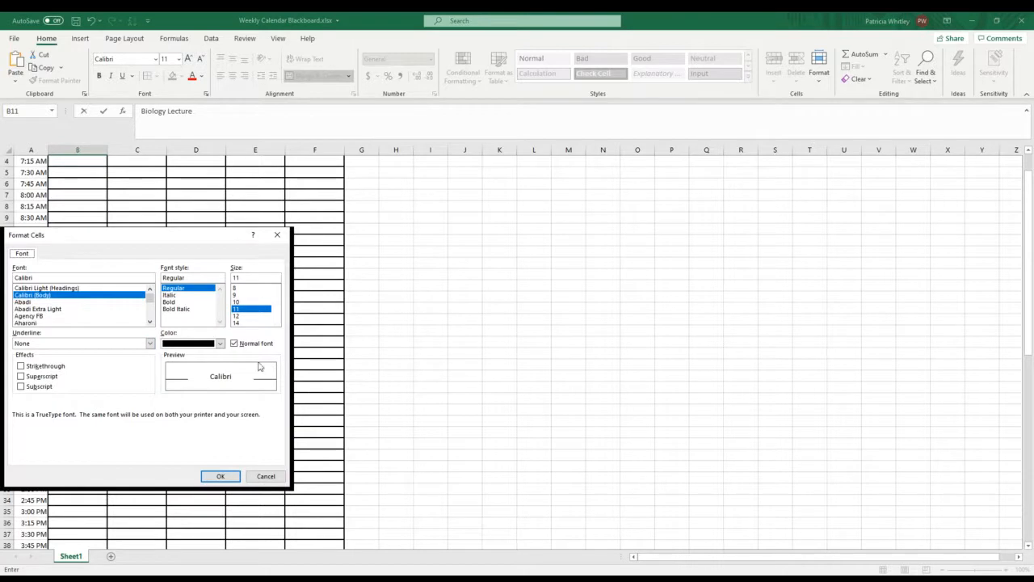
left_click(220, 476)
Step: Center the Biology Lecture text horizontally and vertically in the merged Monday block and turn on Wrap text
left_click(397, 318)
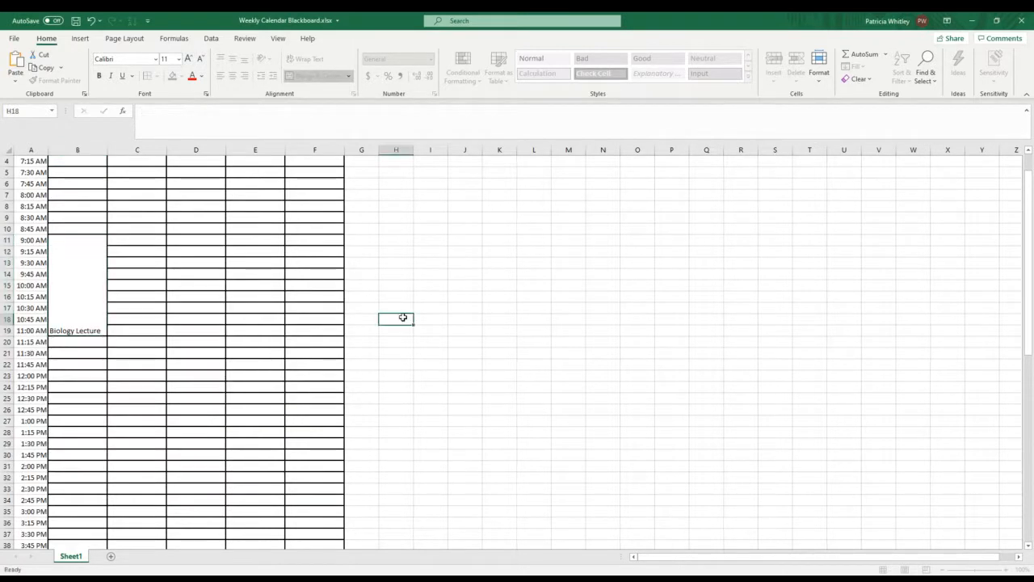
right_click(80, 282)
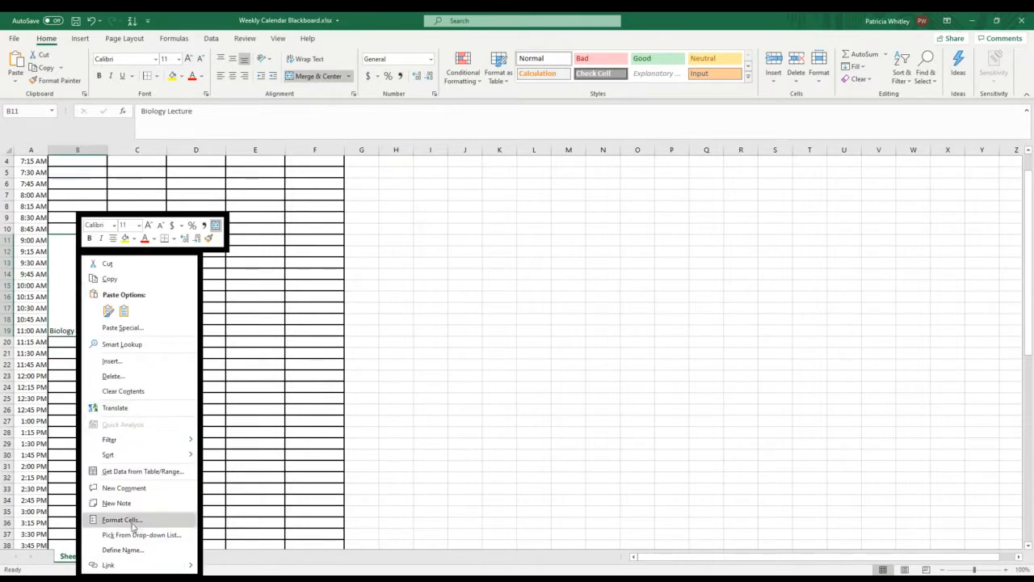
left_click(816, 63)
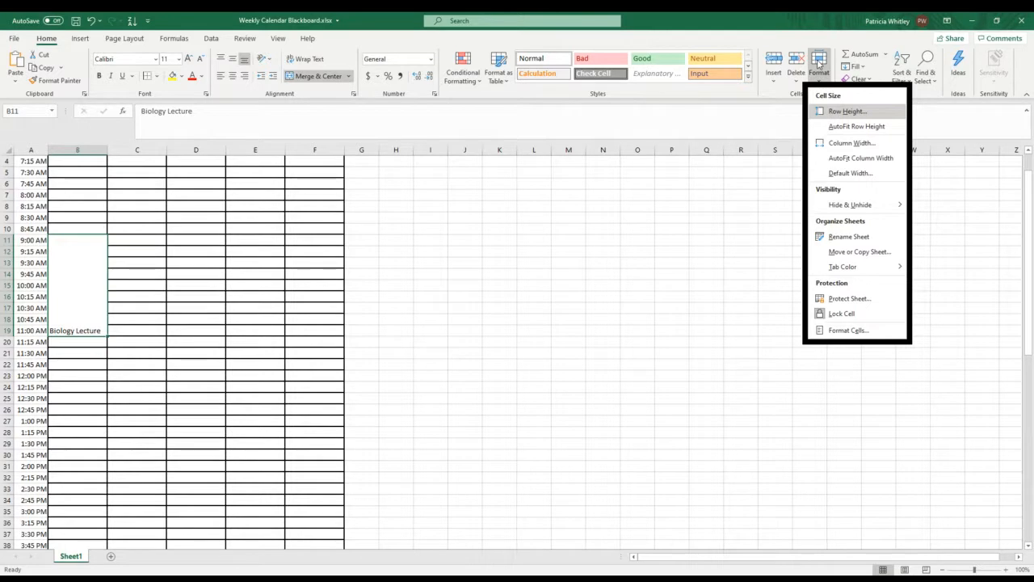
left_click(848, 330)
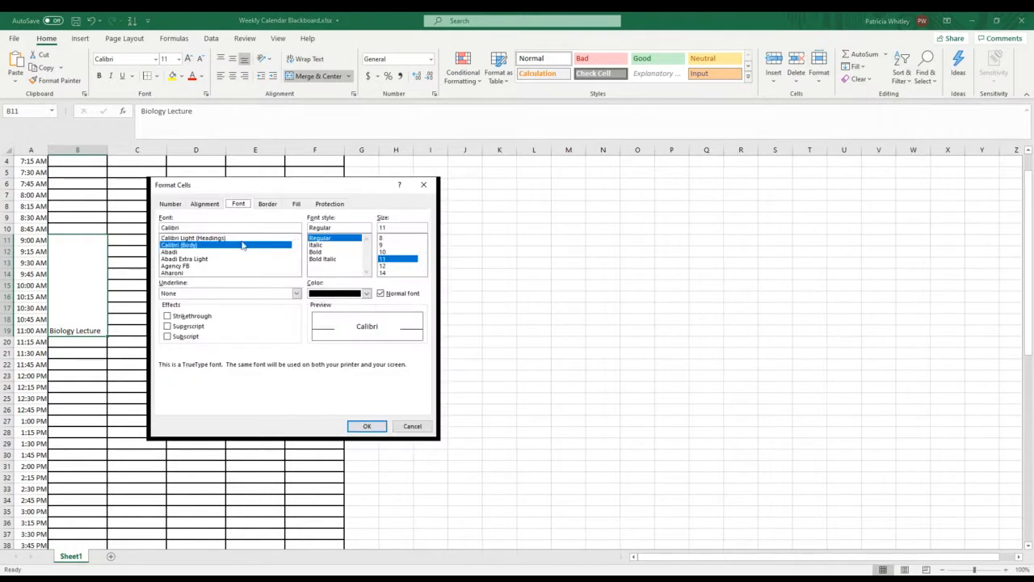
left_click(203, 205)
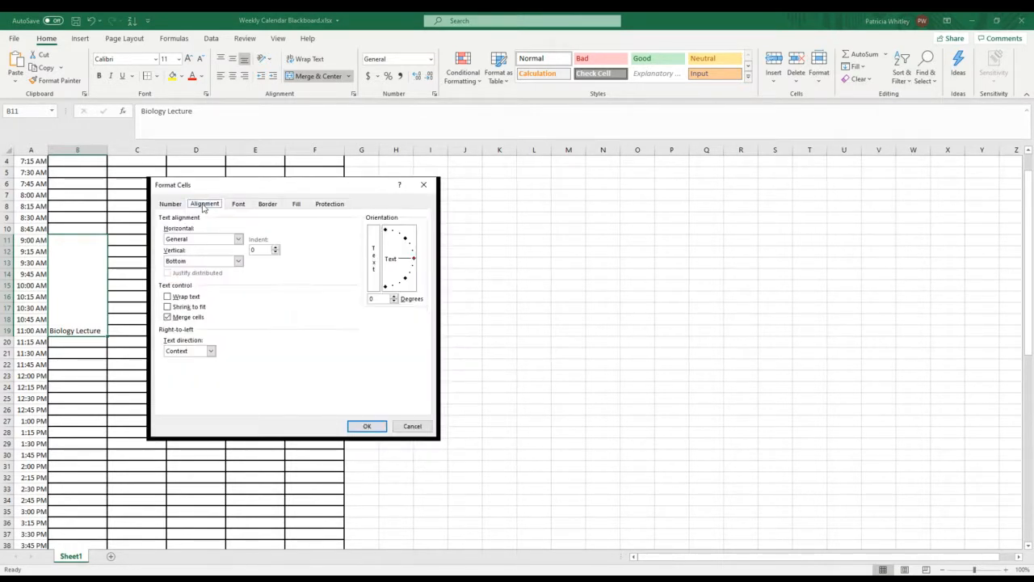
left_click(239, 240)
left_click(214, 261)
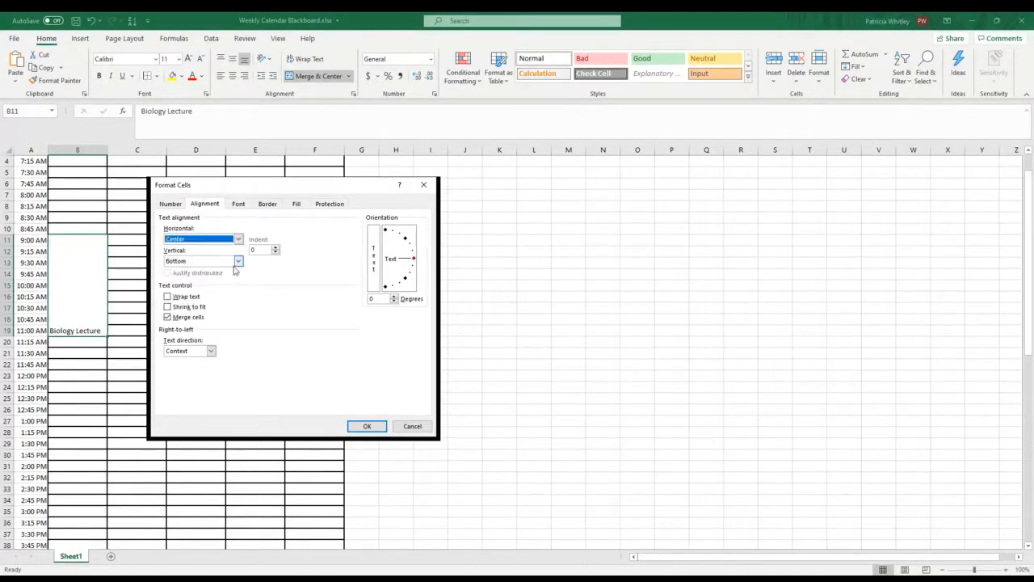
left_click(238, 261)
left_click(187, 281)
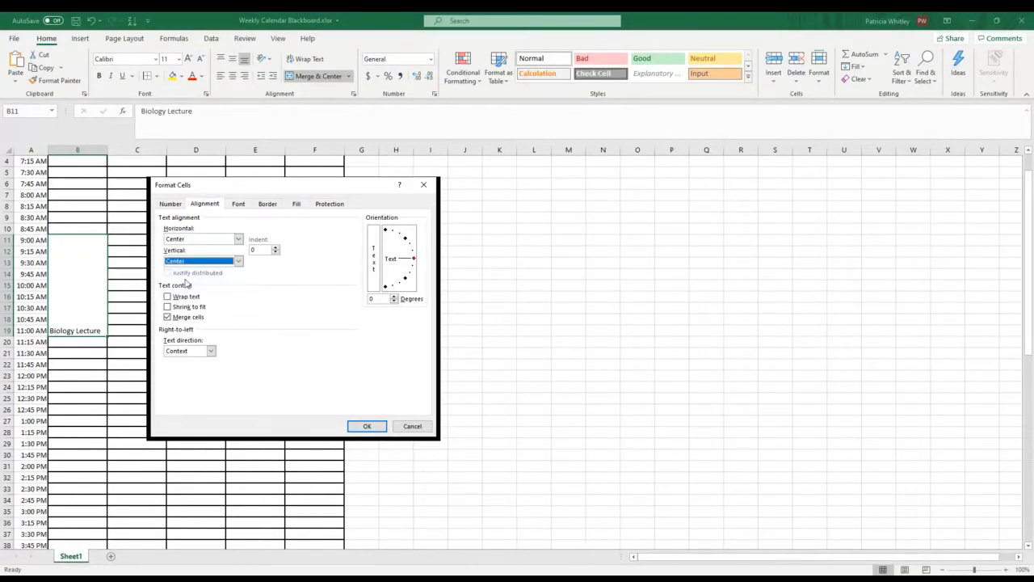
left_click(168, 297)
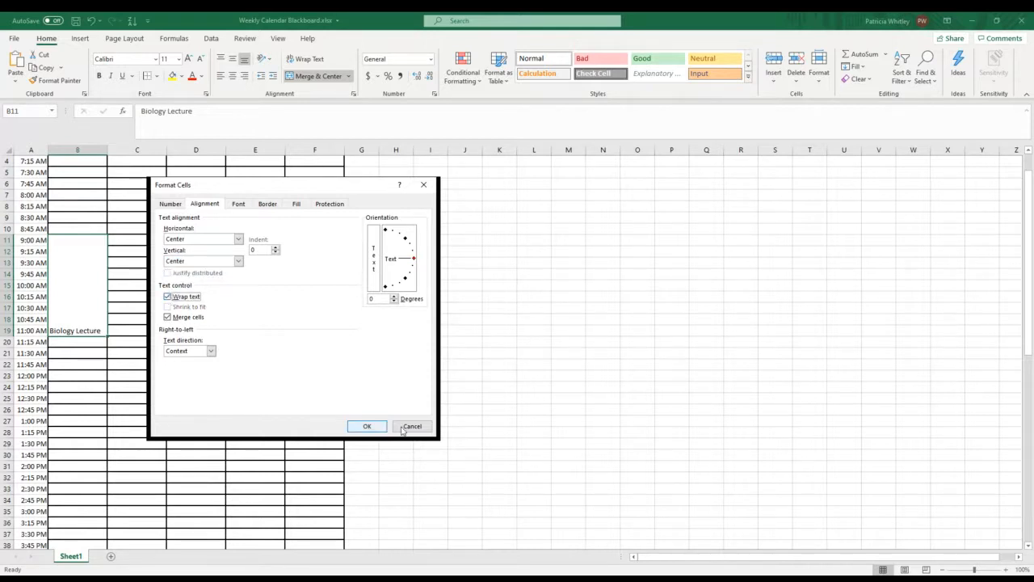
left_click(367, 426)
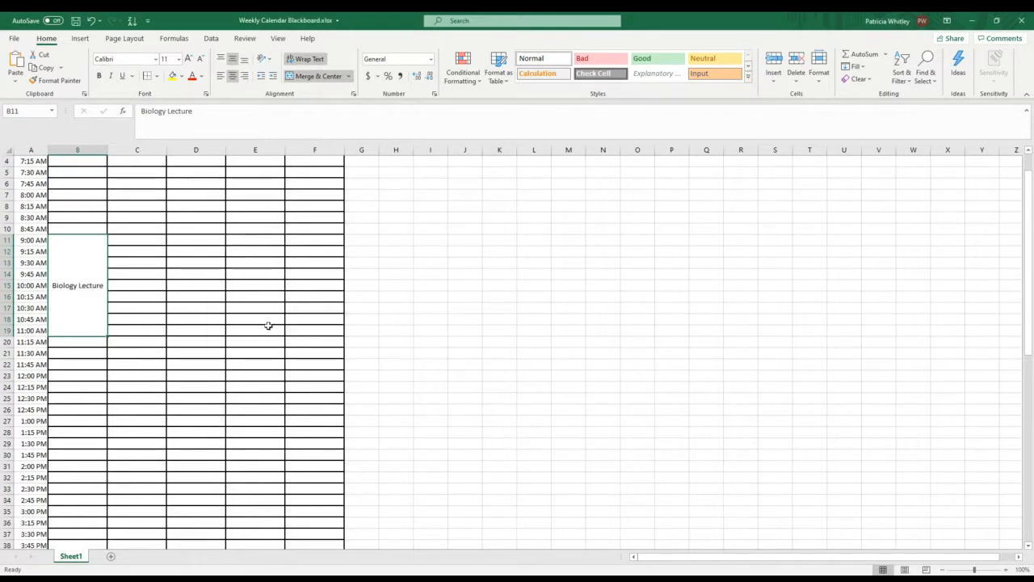
Step: Fill the Monday Biology Lecture block with the standard light green color
right_click(72, 245)
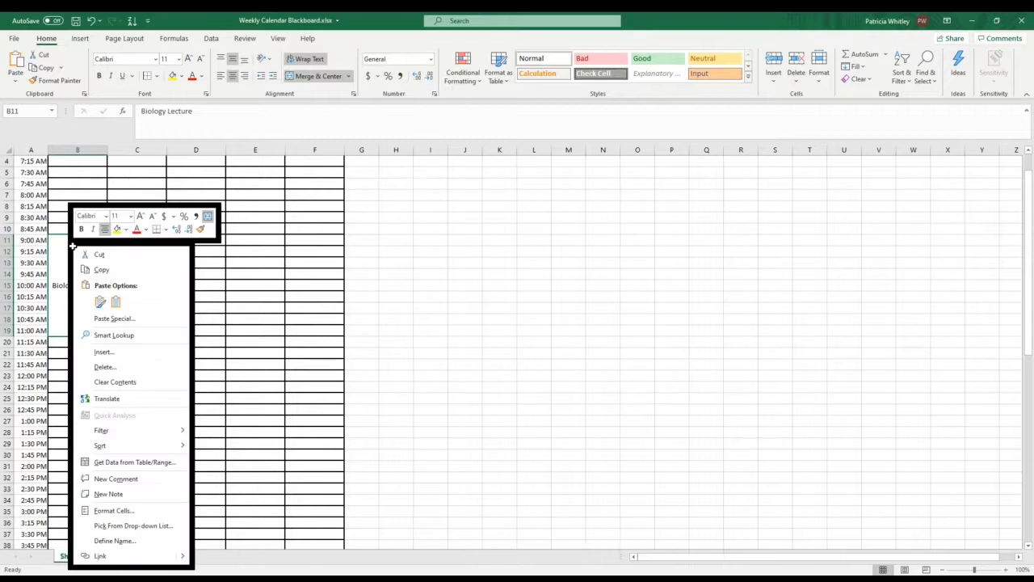
left_click(126, 232)
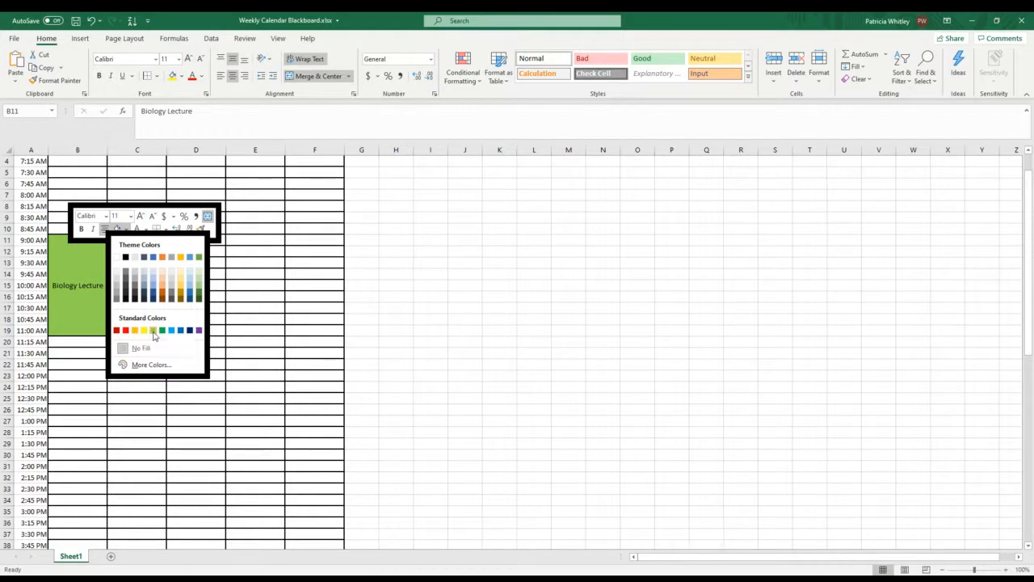
left_click(154, 330)
left_click(339, 330)
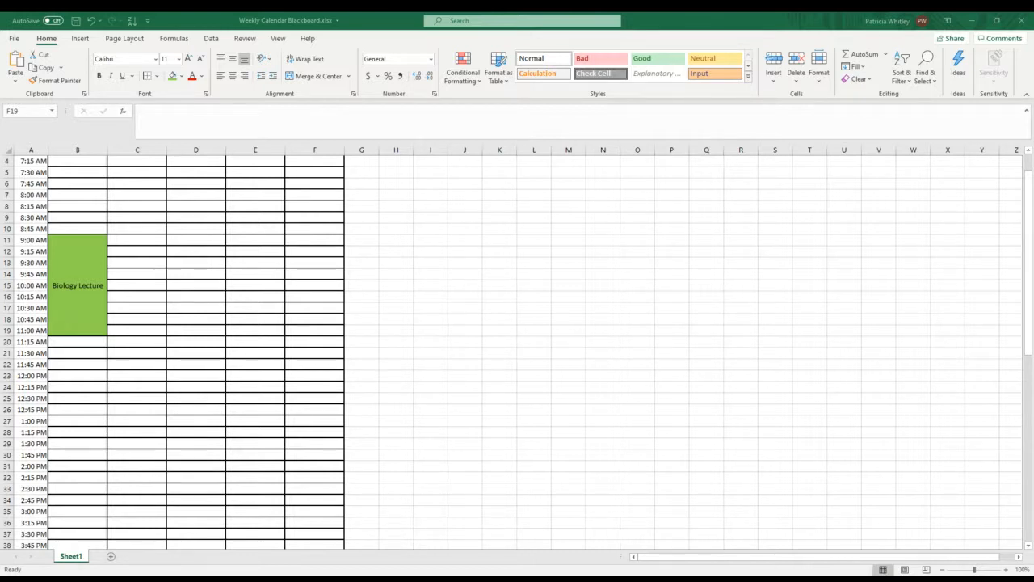
key("alt+Tab")
scroll(114, 242, "up", 1)
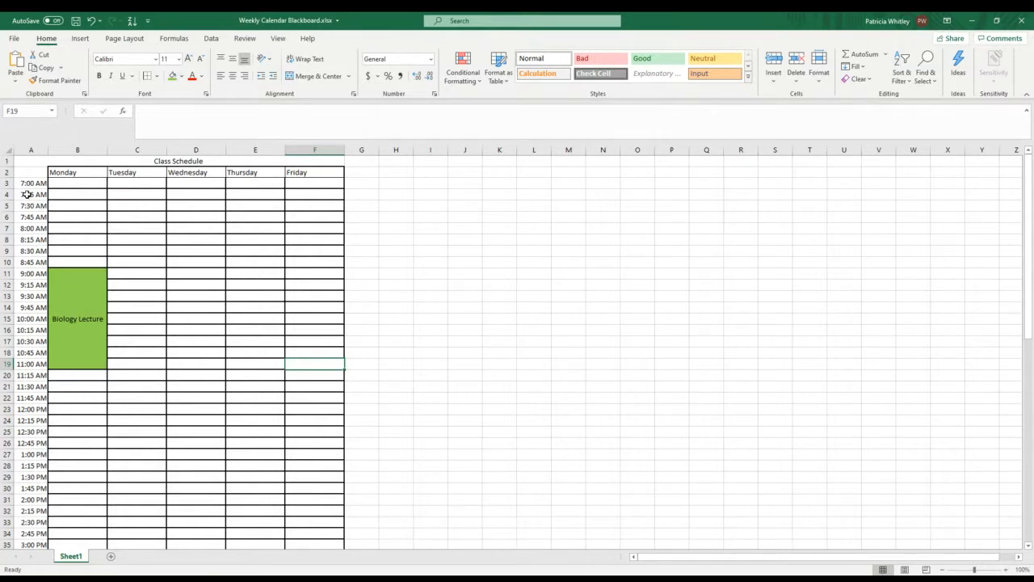
Step: Clear the contents of the time cells A4:A71 below the 7:00 AM entry
left_click_drag(27, 194, 29, 521)
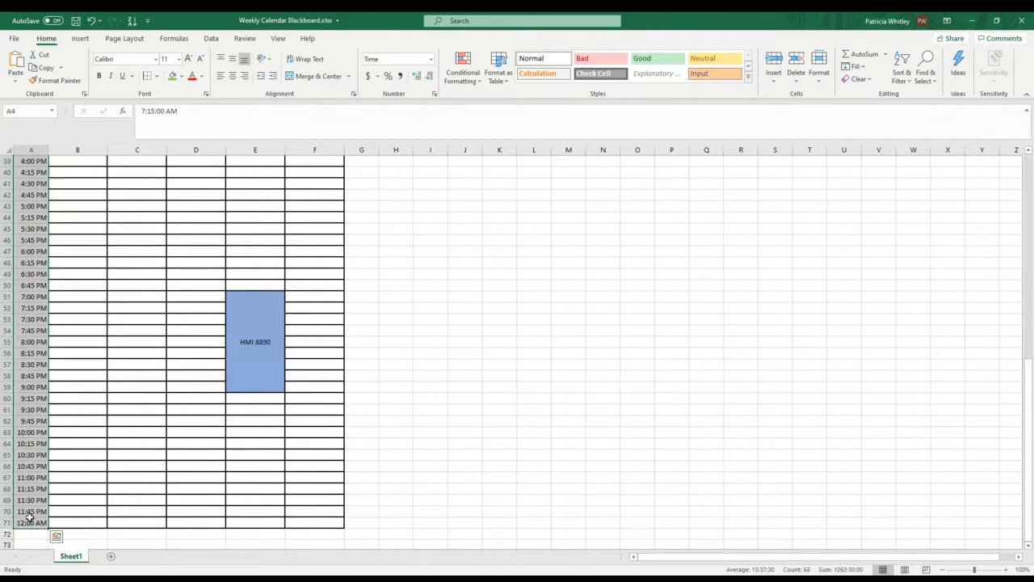
right_click(32, 517)
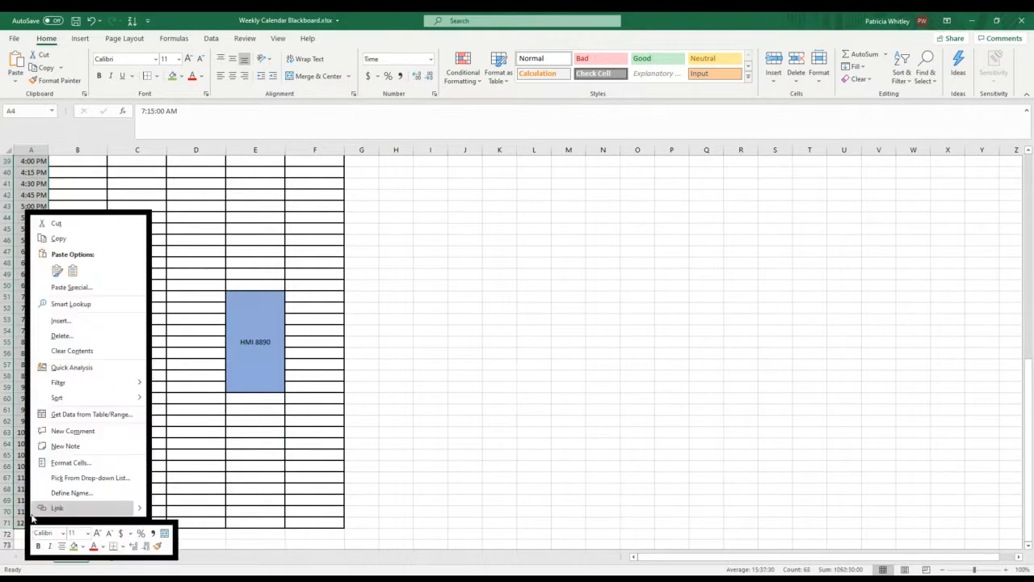
left_click(72, 351)
scroll(60, 362, "up", 13)
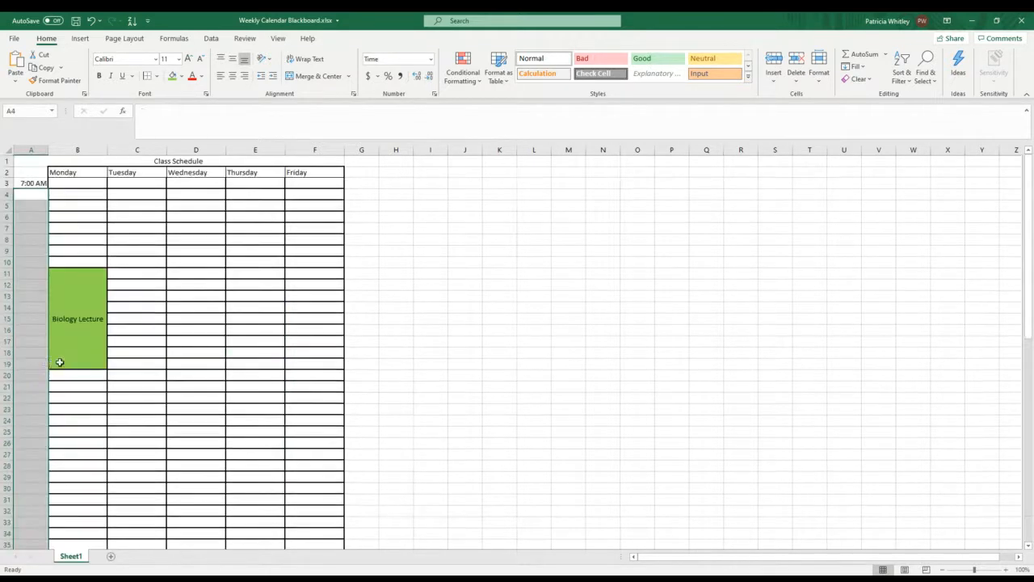
Step: Try to enter the next time in cell A4, first as 800 and again as 8
left_click(34, 193)
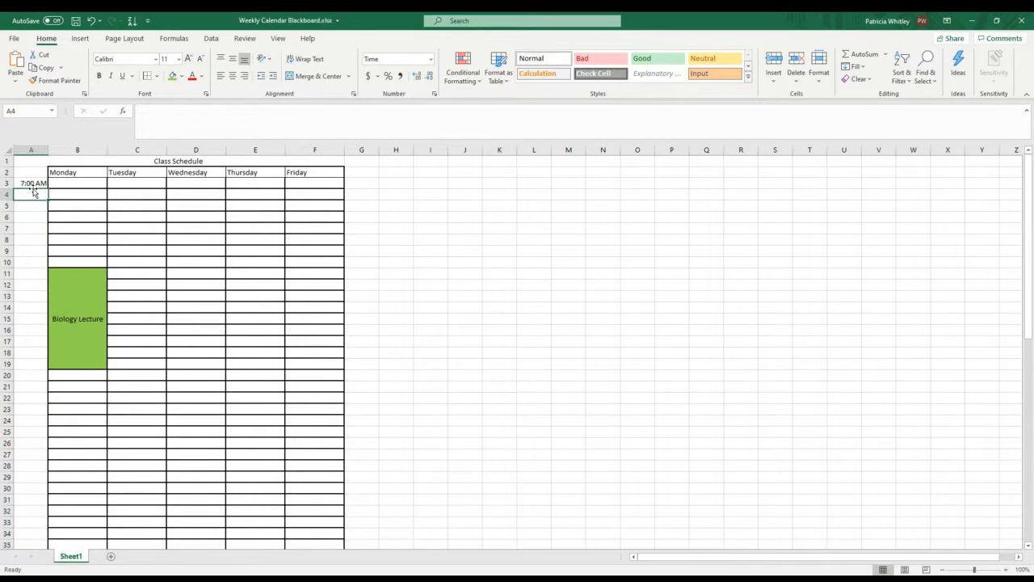
type("800")
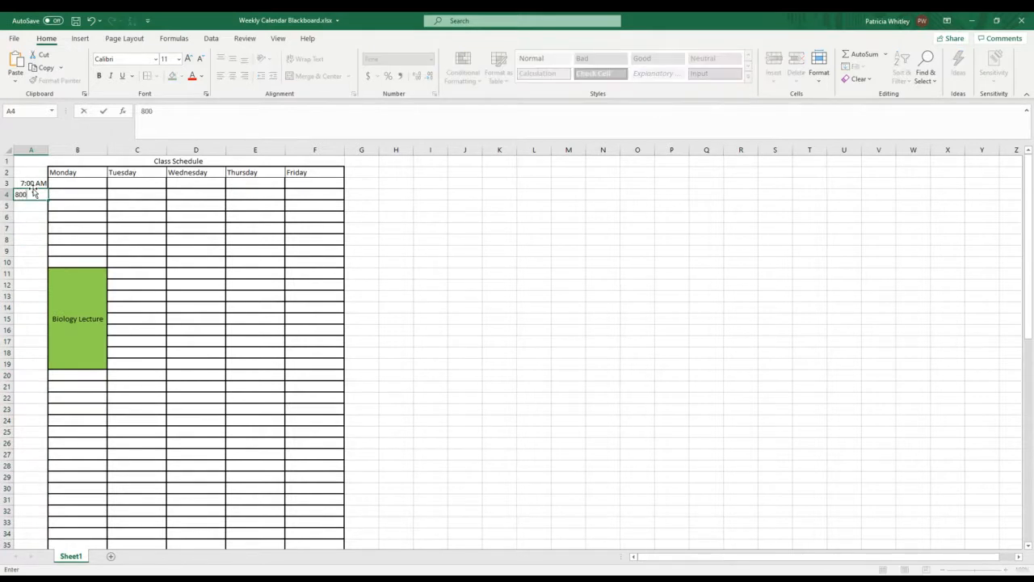
key("Return")
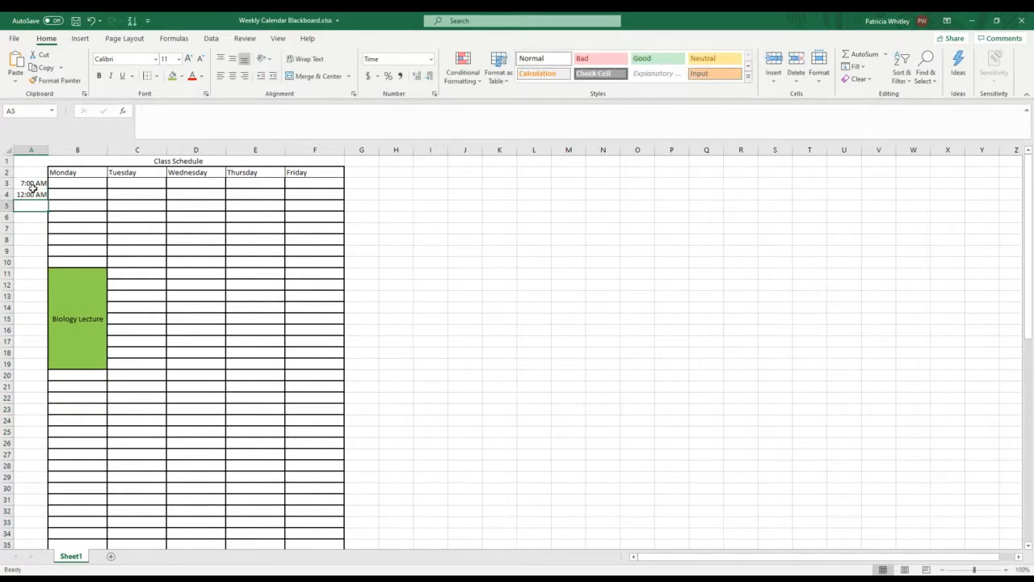
left_click(29, 195)
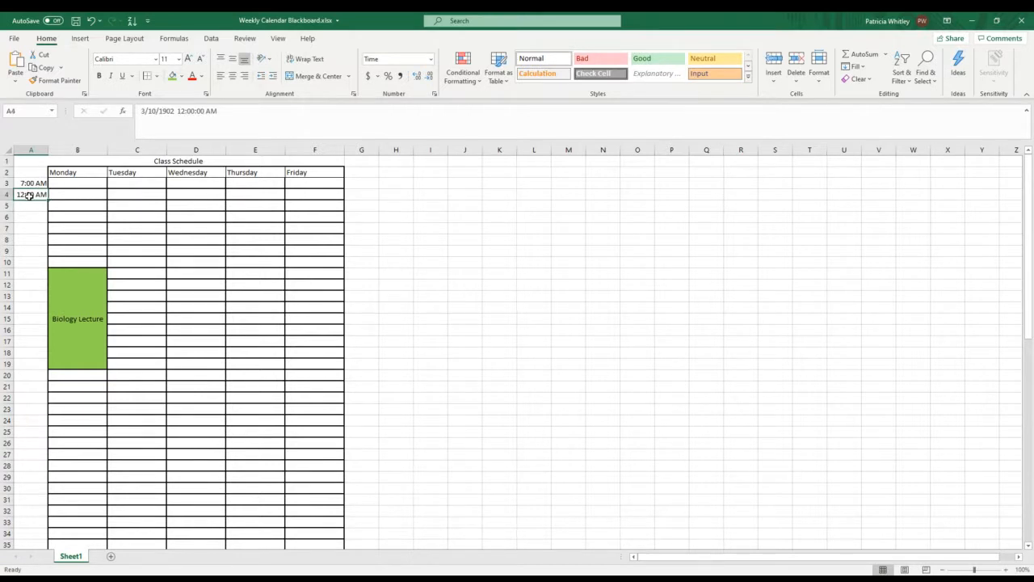
type("8")
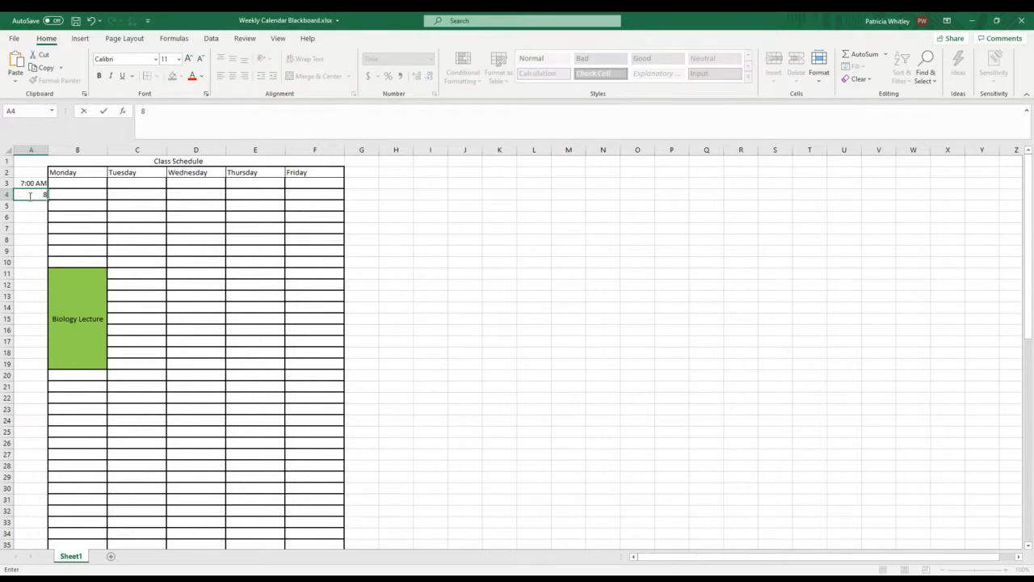
left_click(31, 171)
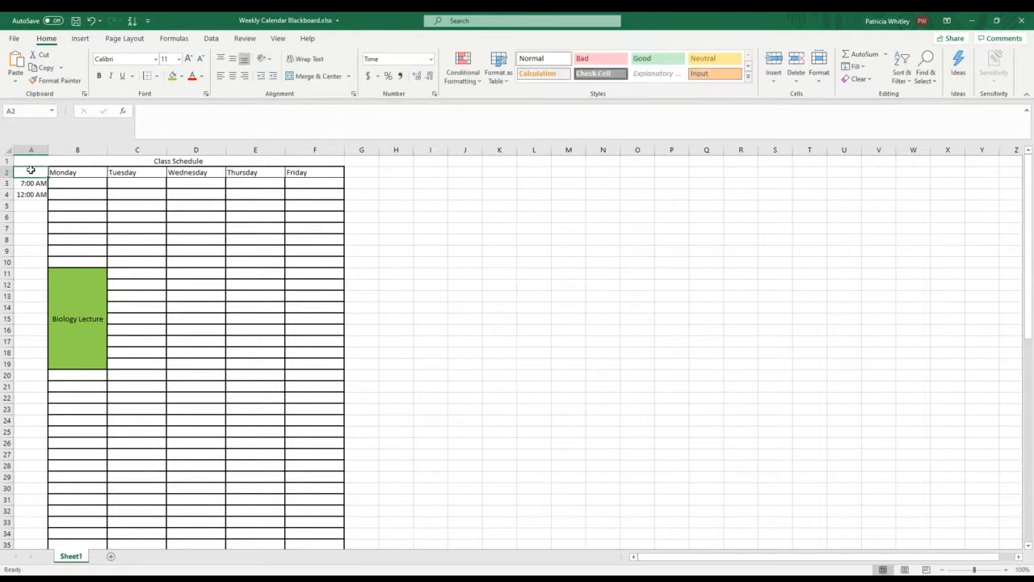
left_click(32, 202)
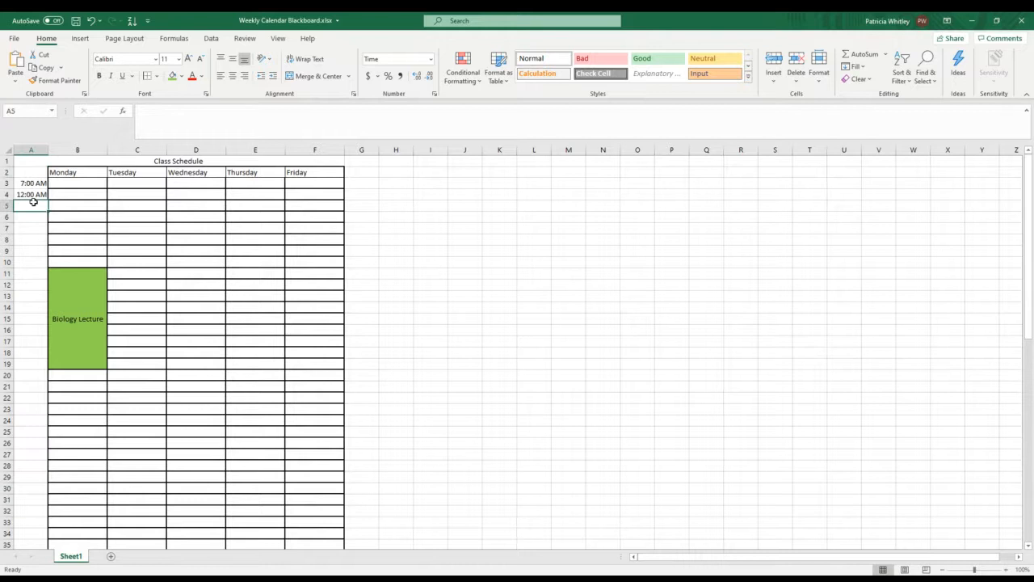
Step: Try to clear the contents of the entire time column A
left_click(27, 172)
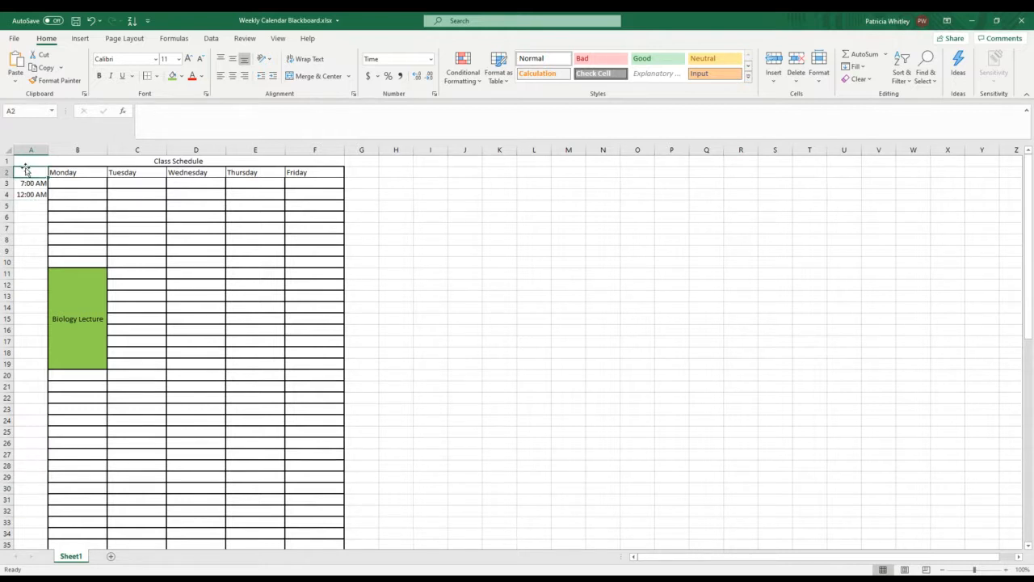
right_click(20, 150)
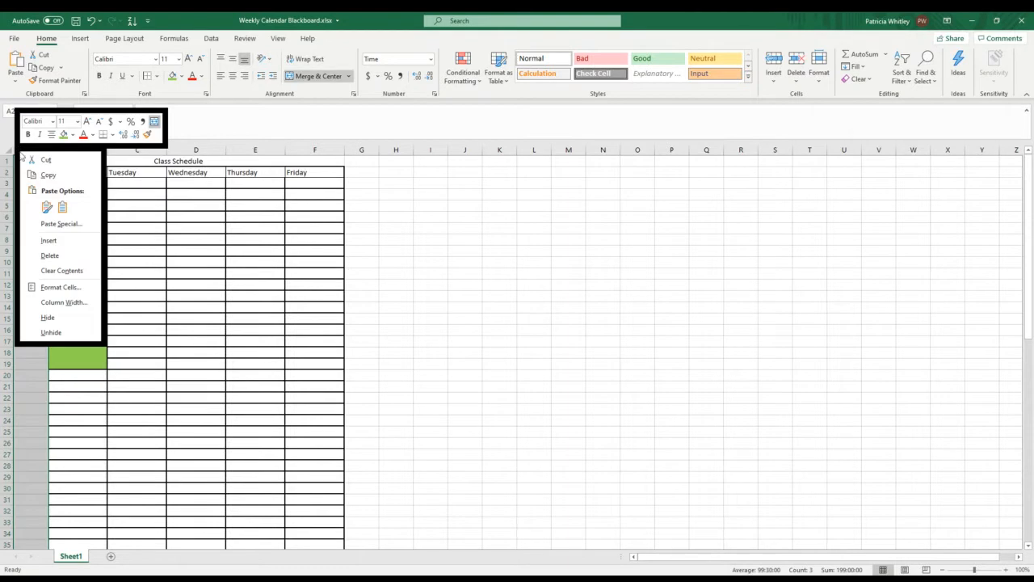
left_click(62, 270)
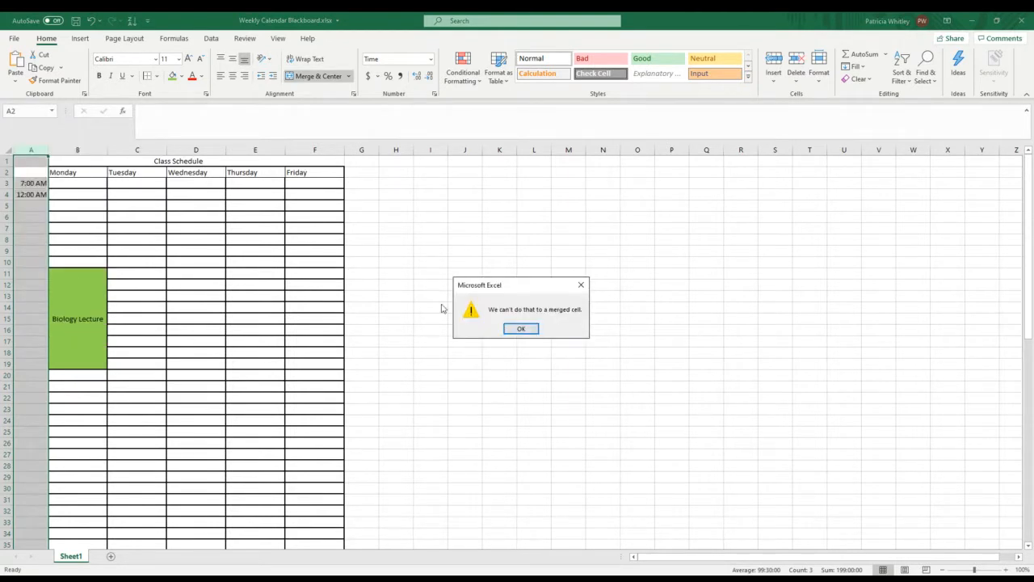
left_click(522, 328)
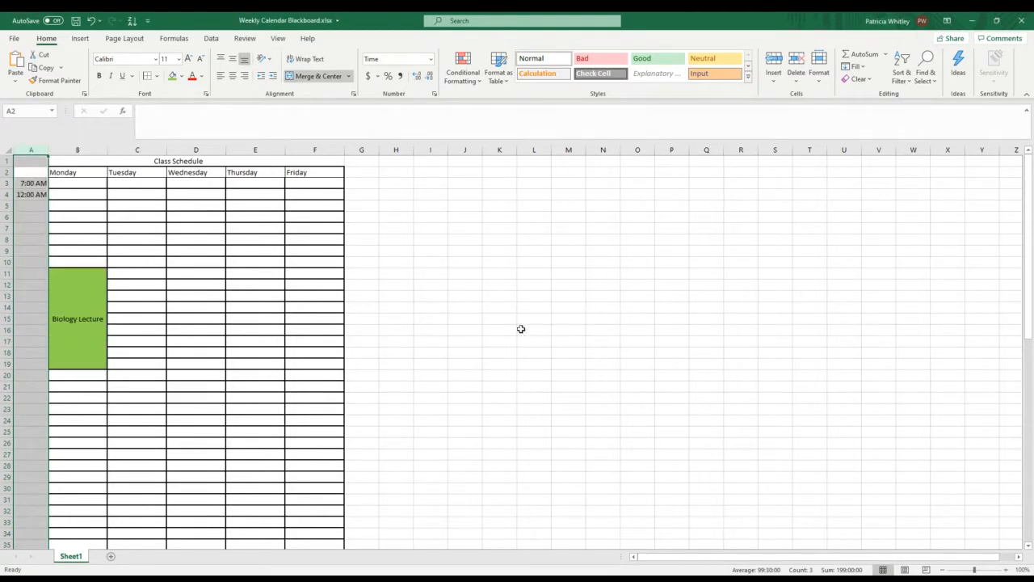
left_click(22, 161)
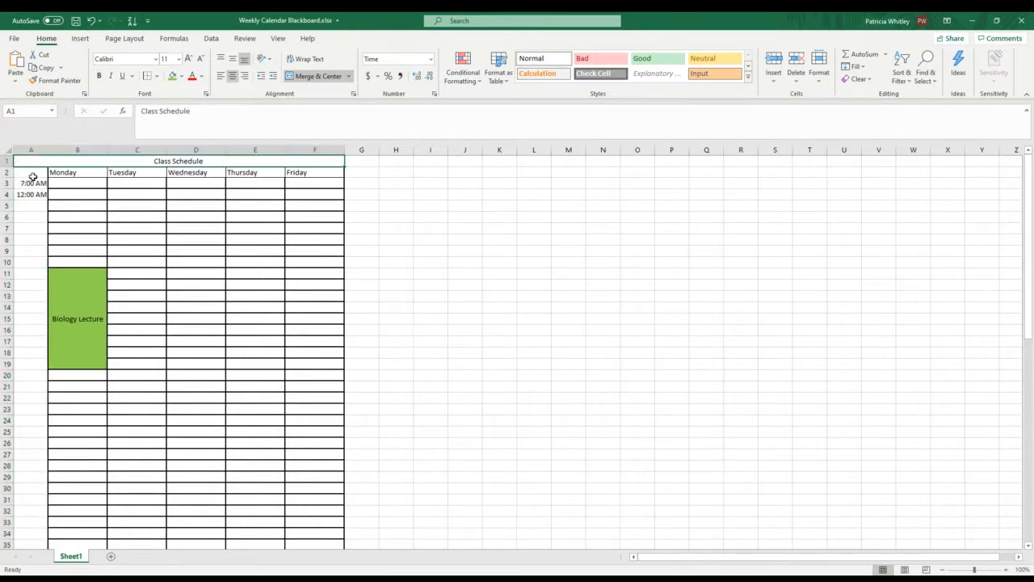
Step: Format cells A2:A71 of the time column with the Time category's 24-hour type 13:30
left_click_drag(27, 170, 25, 501)
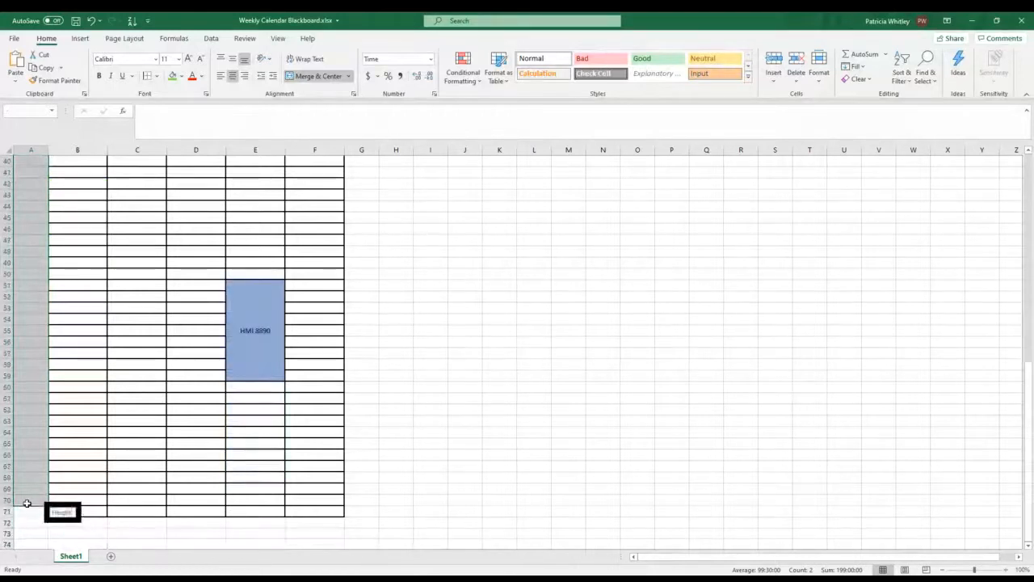
right_click(32, 440)
left_click(73, 388)
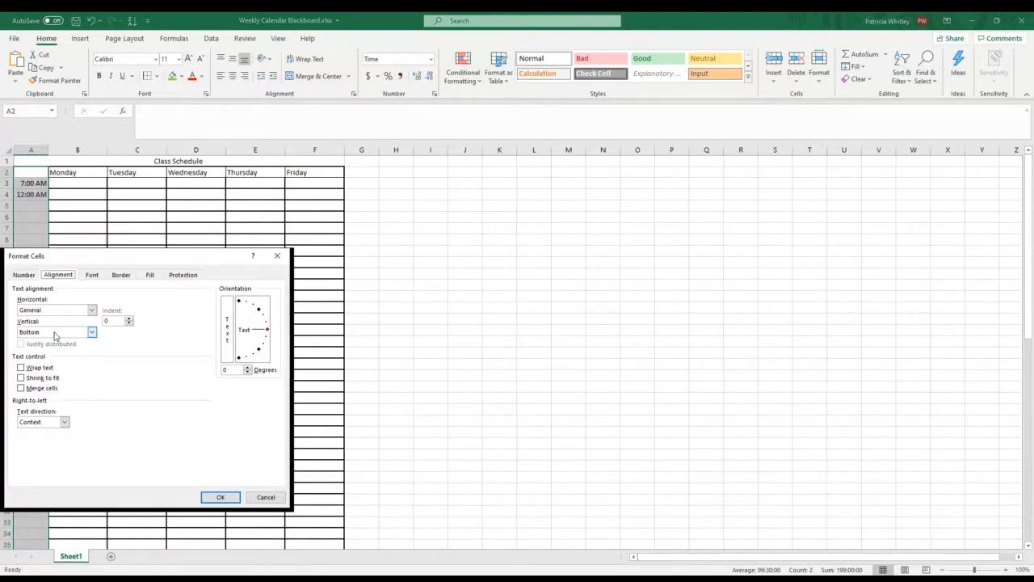
left_click(23, 274)
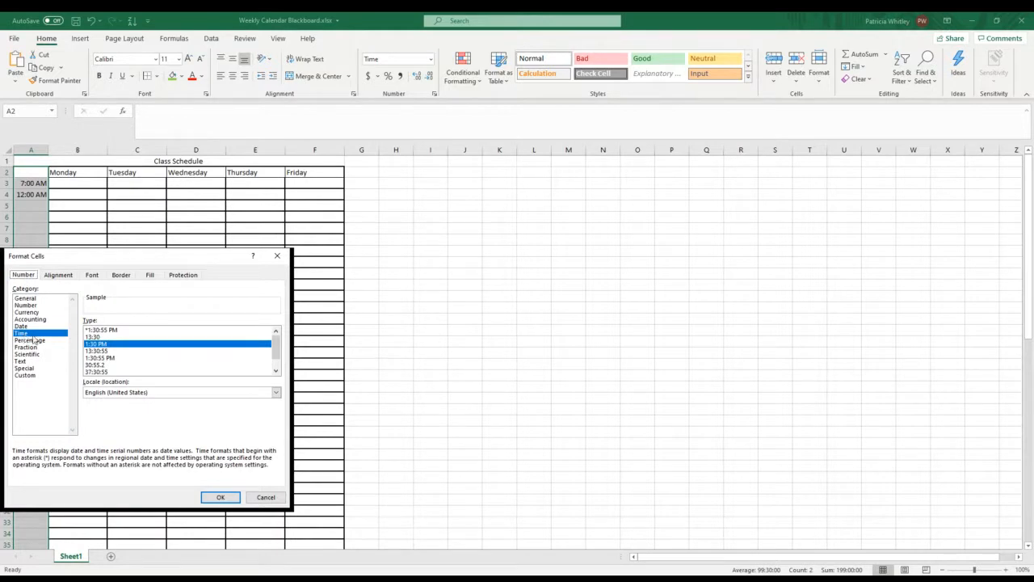
left_click(96, 337)
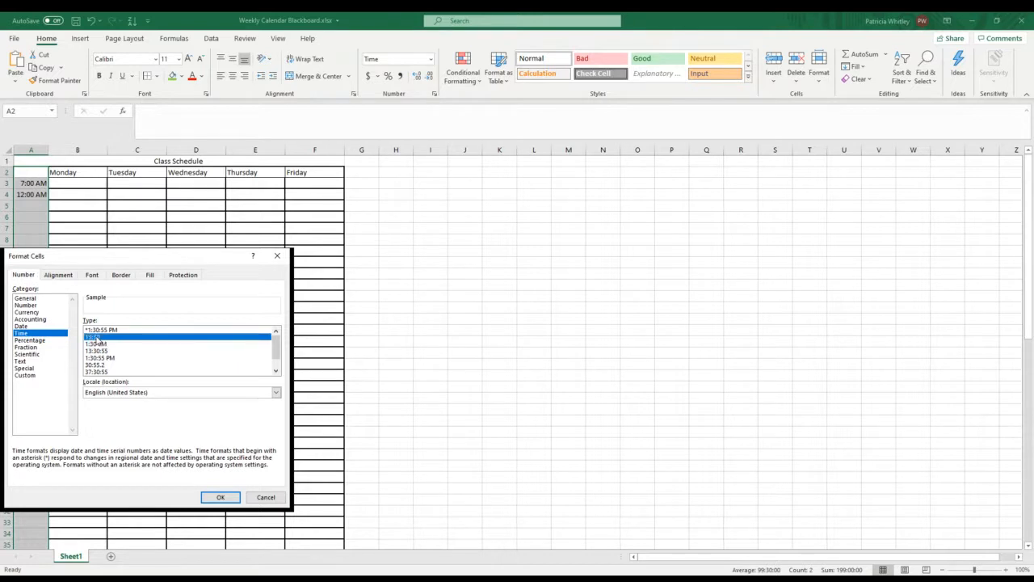
left_click(221, 498)
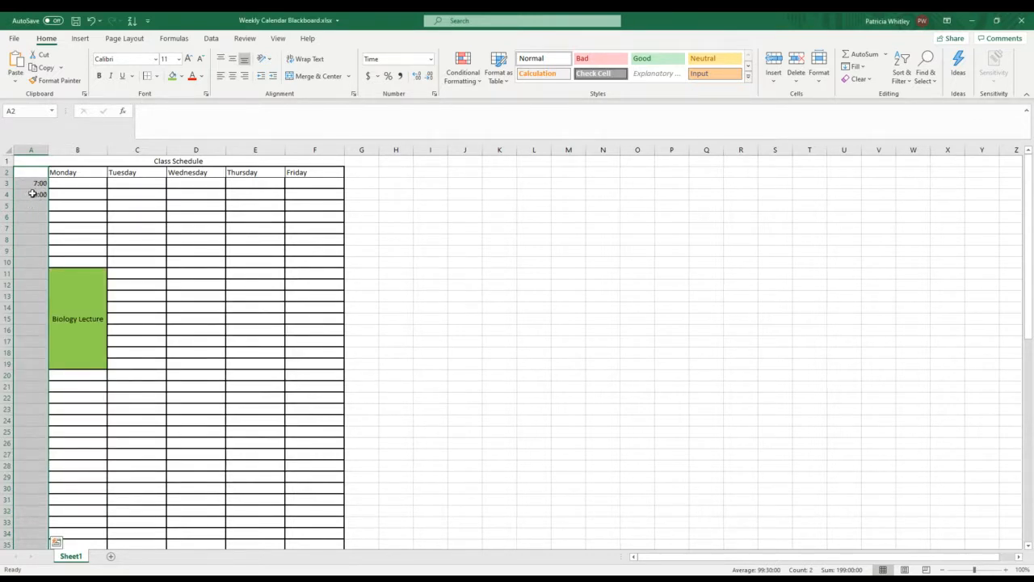
Step: Delete the existing time values from cells A4 and A3
left_click(32, 194)
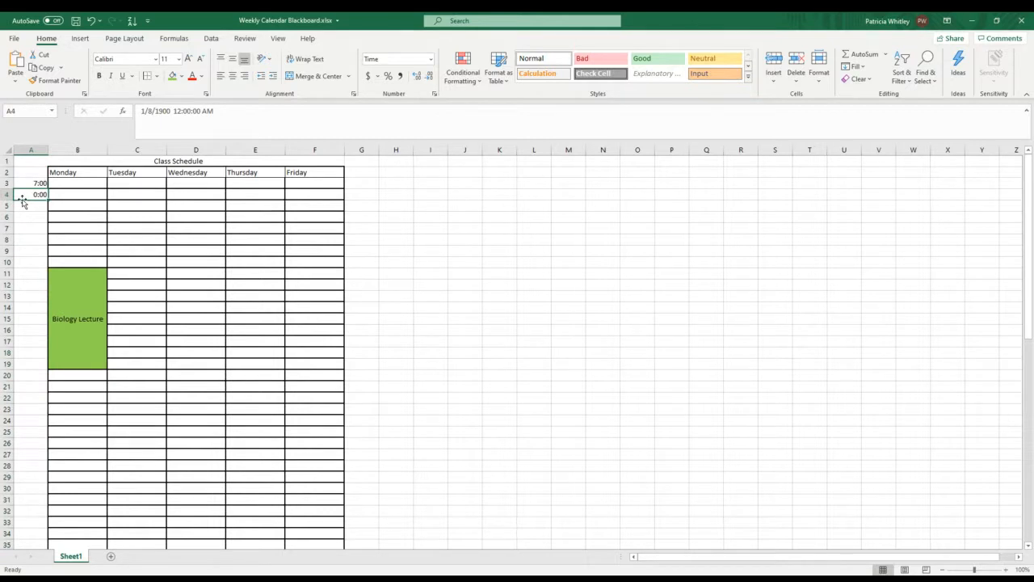
key("BackSpace")
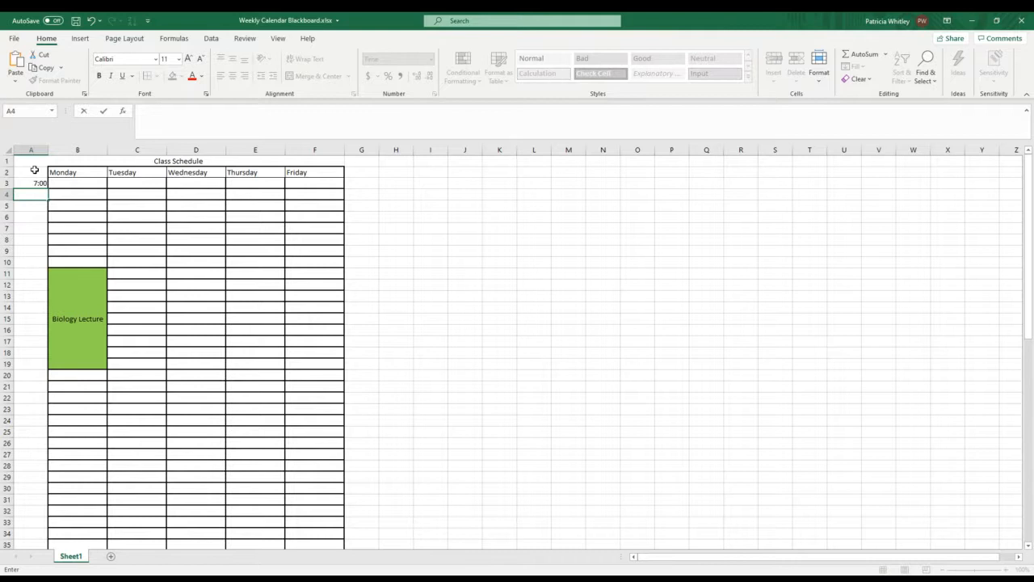
left_click(35, 171)
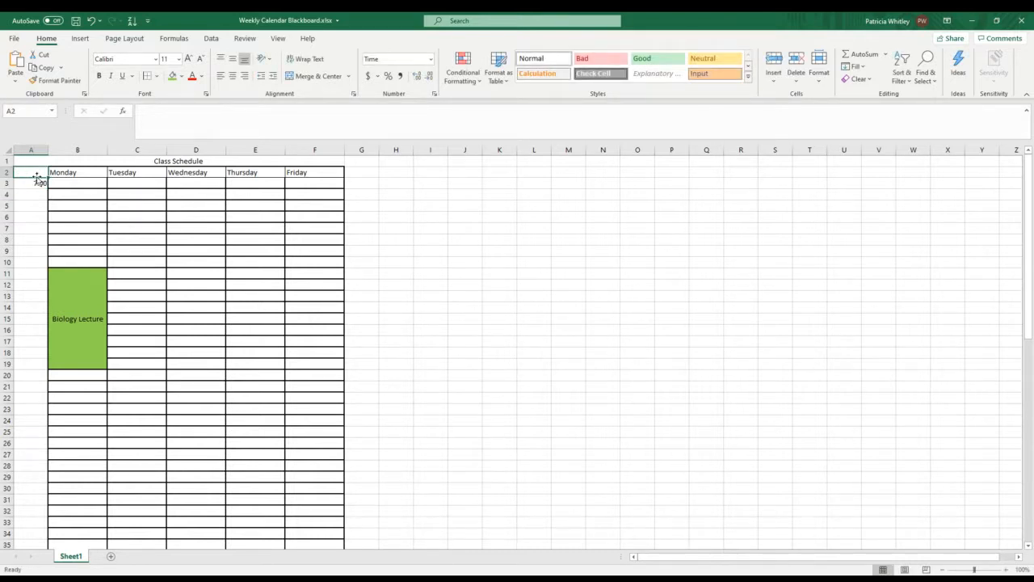
left_click(38, 182)
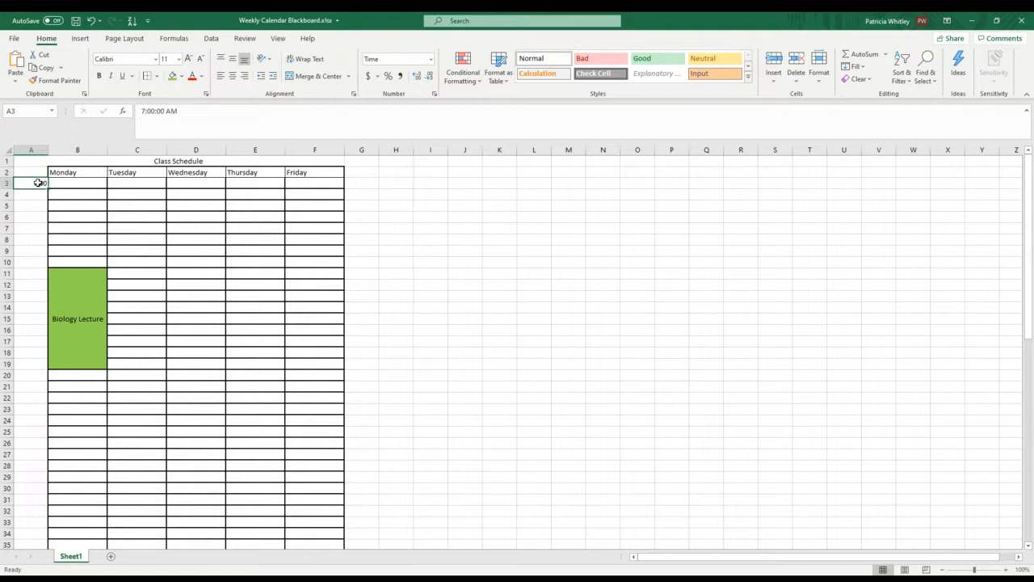
key("BackSpace")
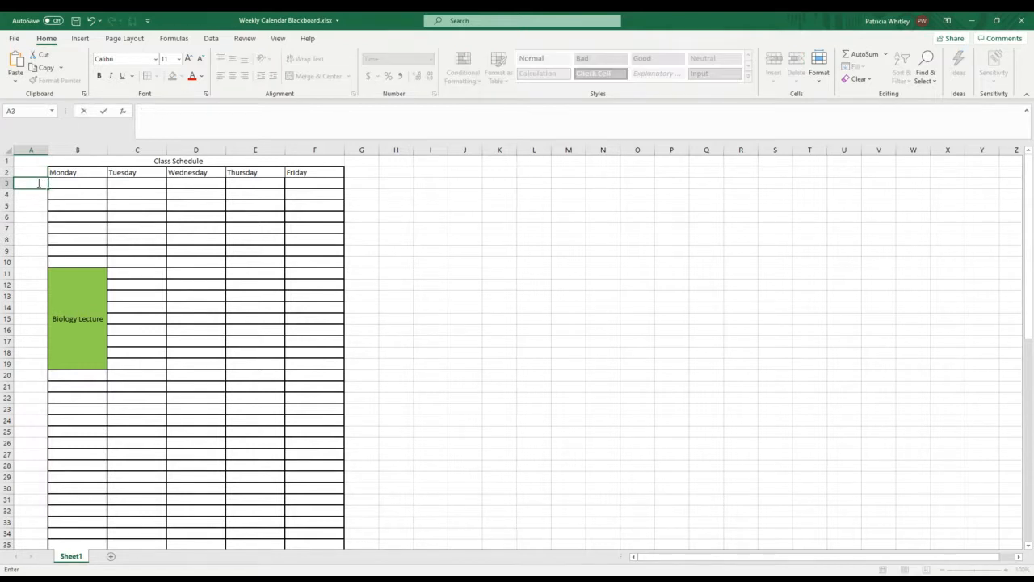
Step: Enter the hourly times 7:00, 8:00 and 9:00 in cells A2 to A4
left_click(35, 170)
type("7")
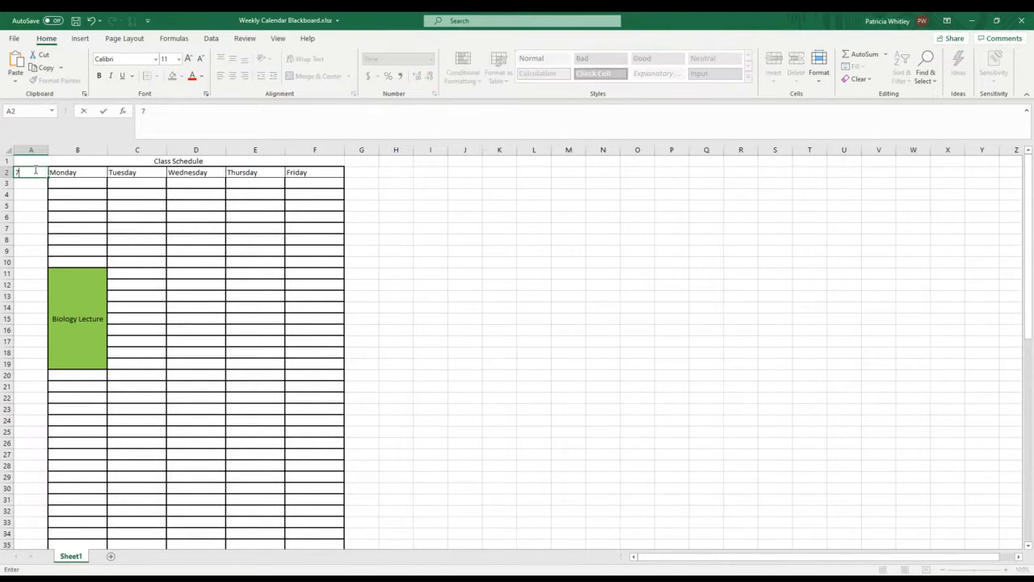
type(":00")
key("Return")
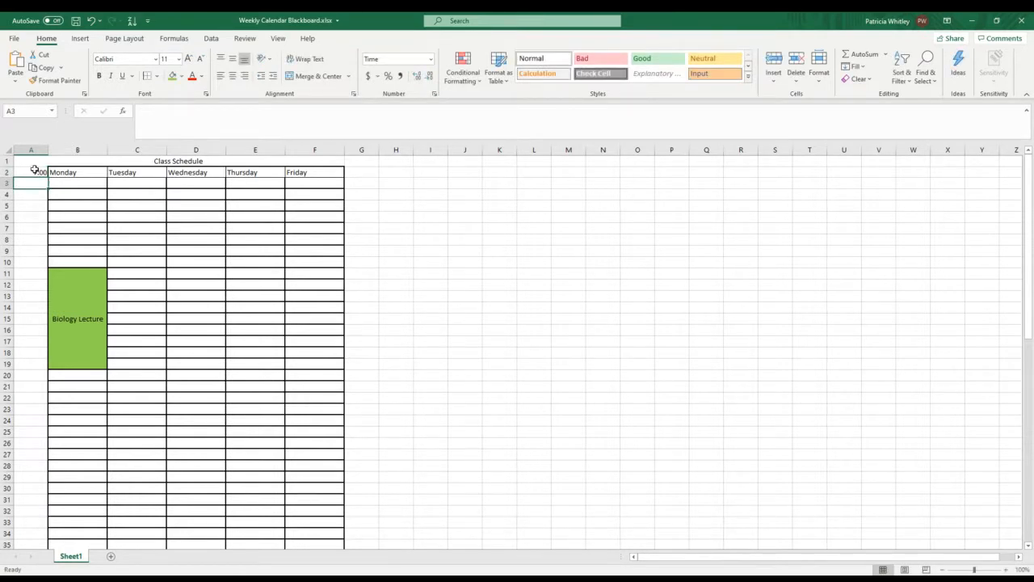
type("8:00")
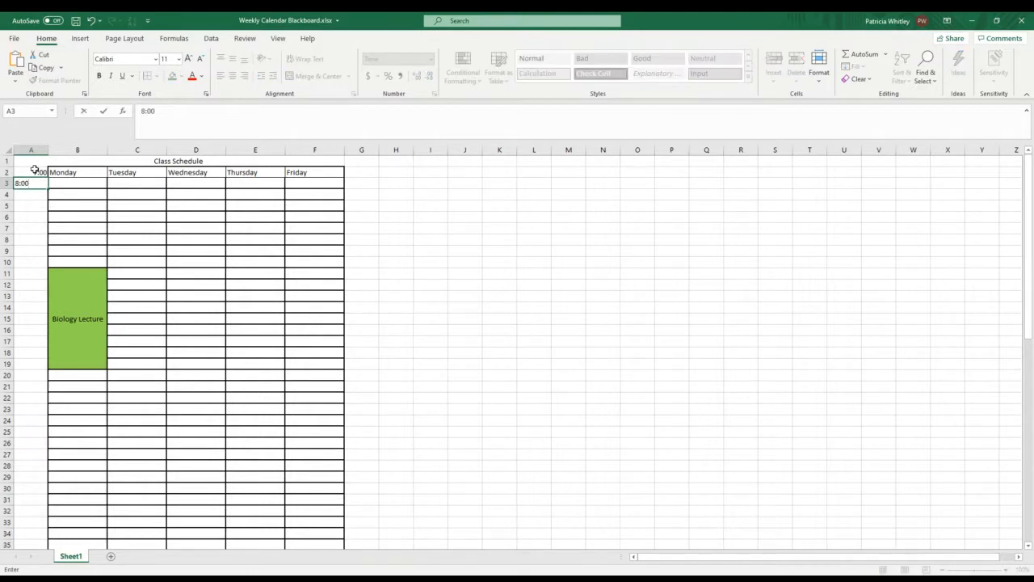
key("Return")
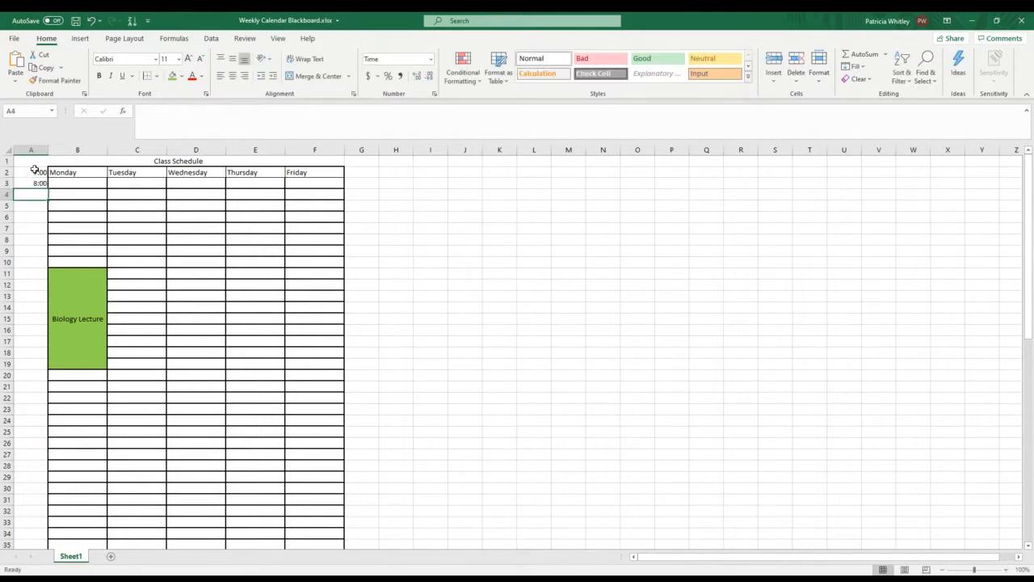
type("9:00")
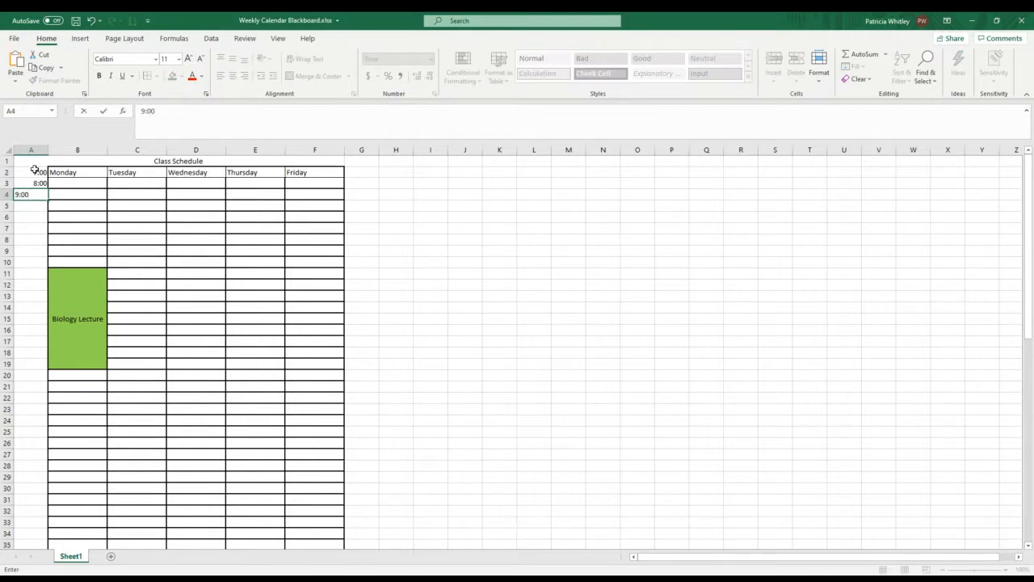
key("Return")
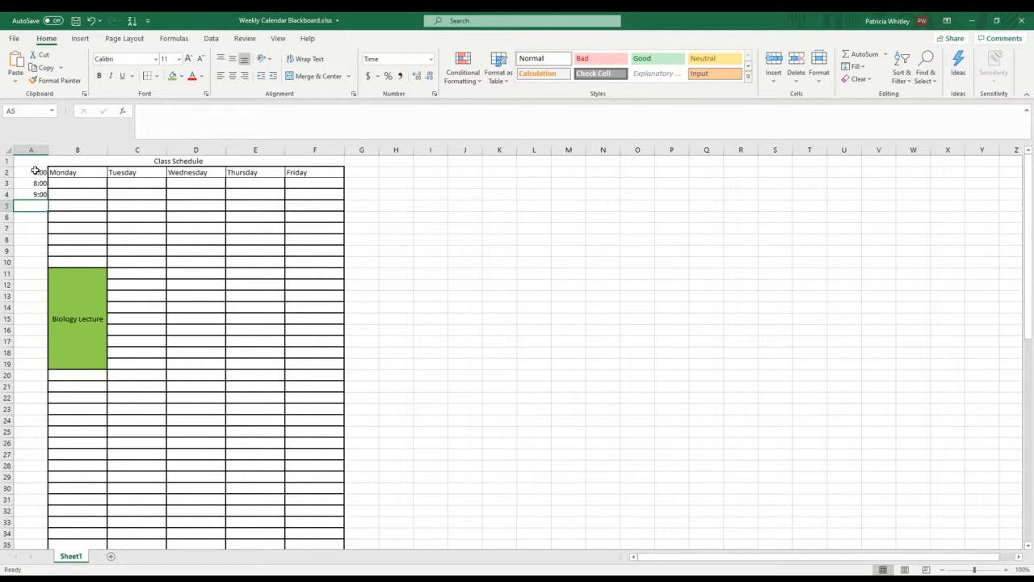
Step: Copy the times in cells A2:A4 and paste them as values into A3:A5
left_click_drag(36, 172, 37, 194)
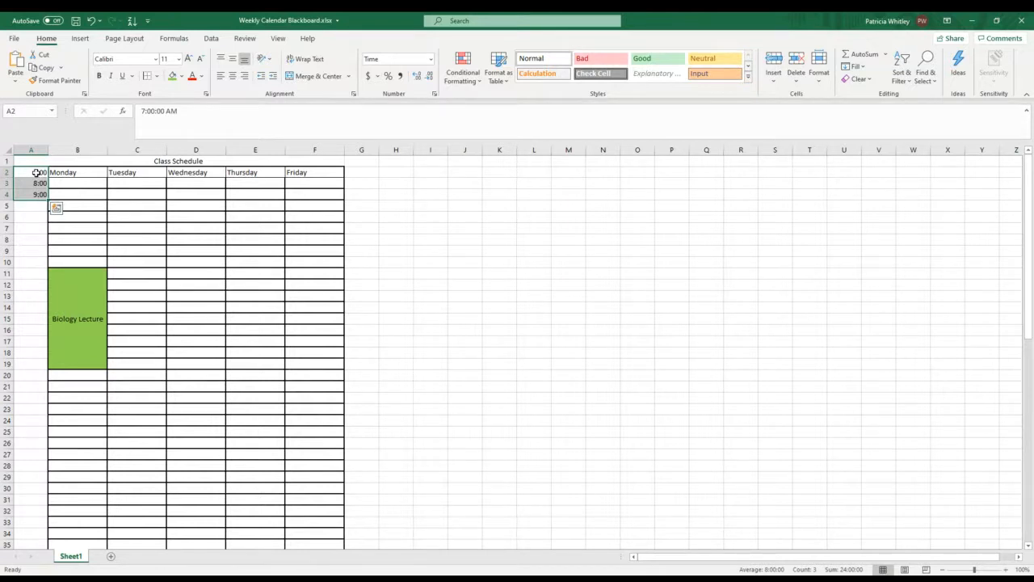
left_click_drag(26, 169, 29, 194)
right_click(34, 184)
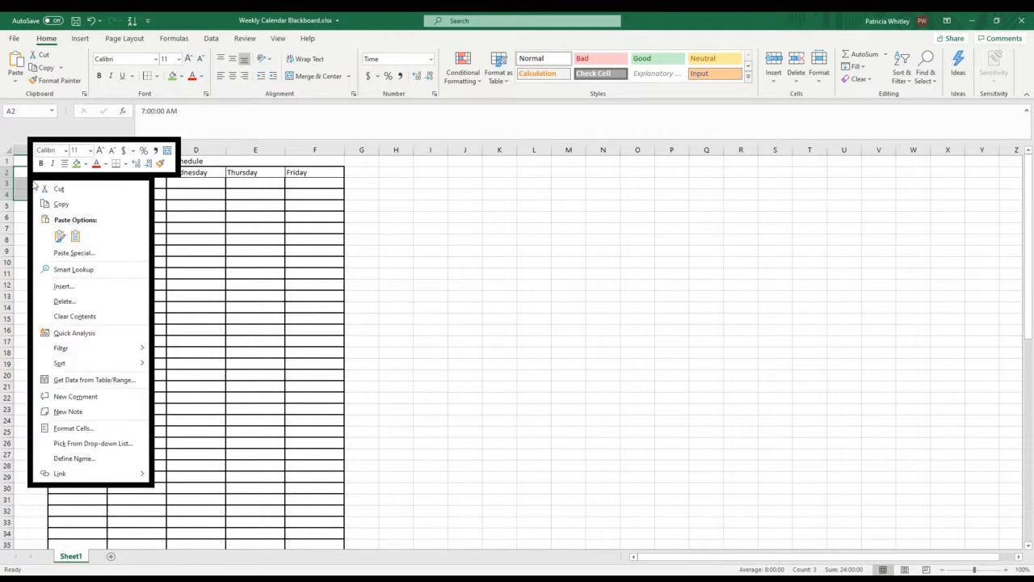
left_click(61, 203)
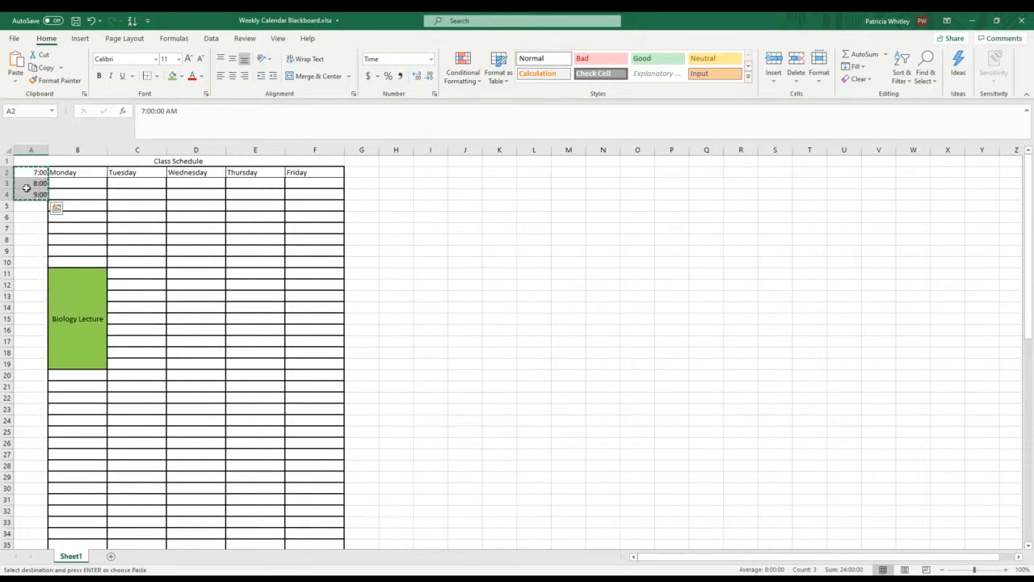
left_click_drag(23, 183, 25, 206)
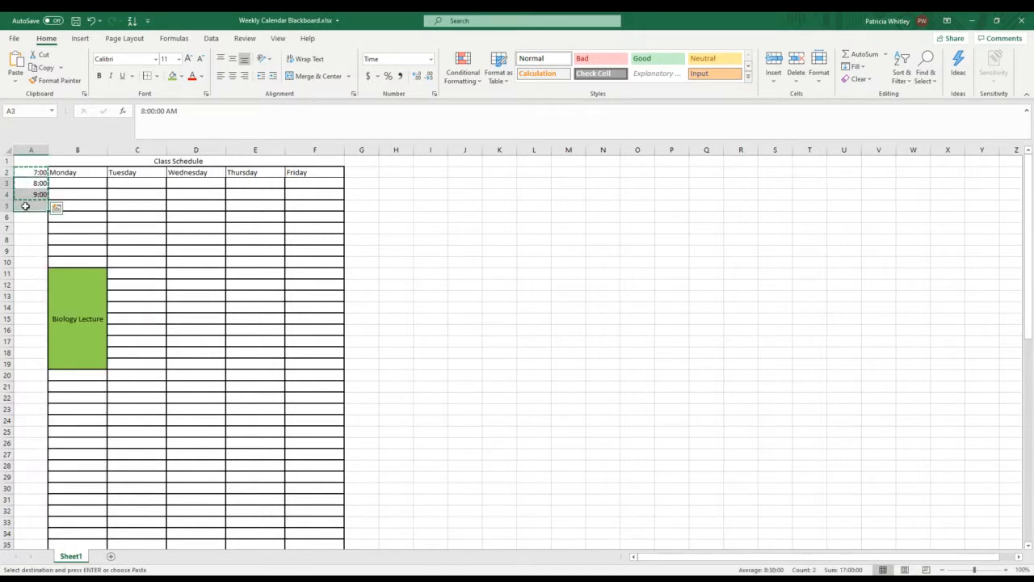
right_click(25, 206)
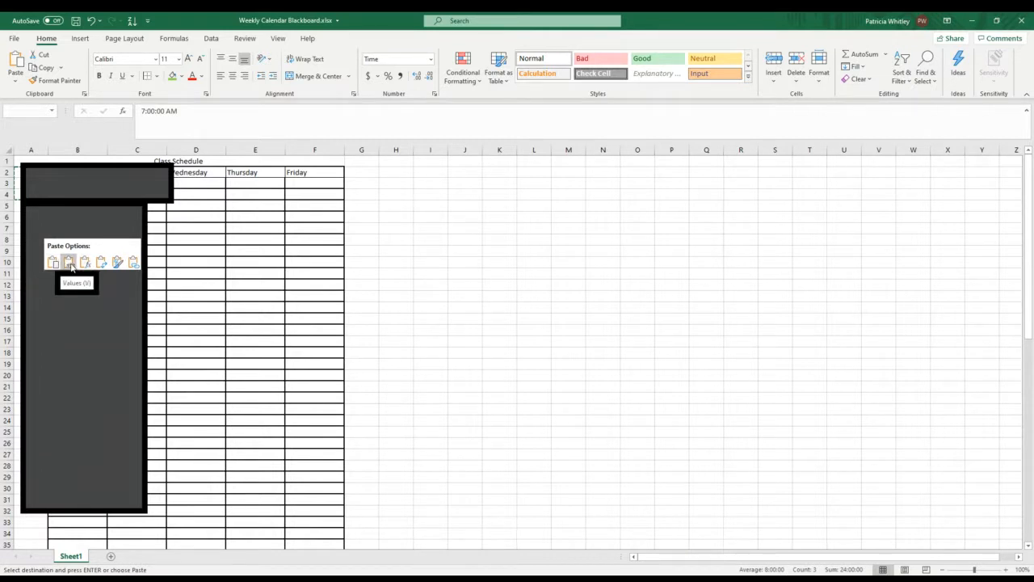
left_click(70, 264)
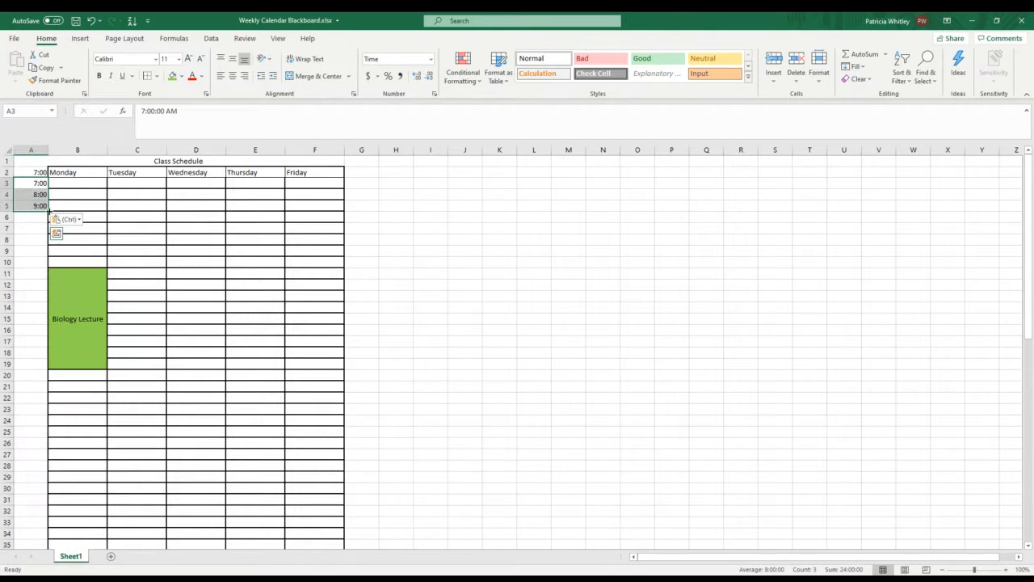
Step: Clear the contents of cell A2 and extend the hourly time series from A3:A5 down to A66
left_click(39, 171)
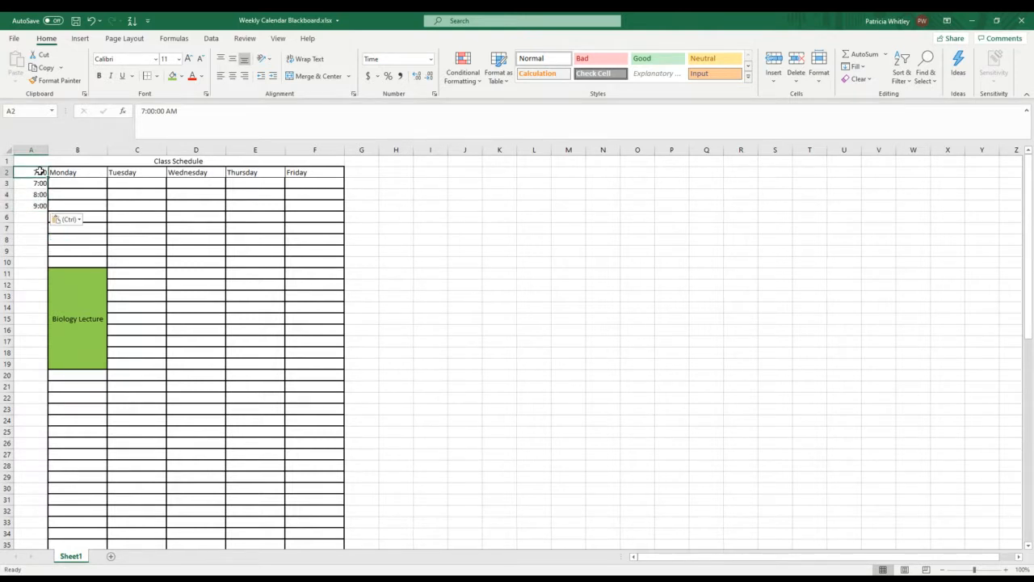
right_click(38, 172)
left_click(87, 306)
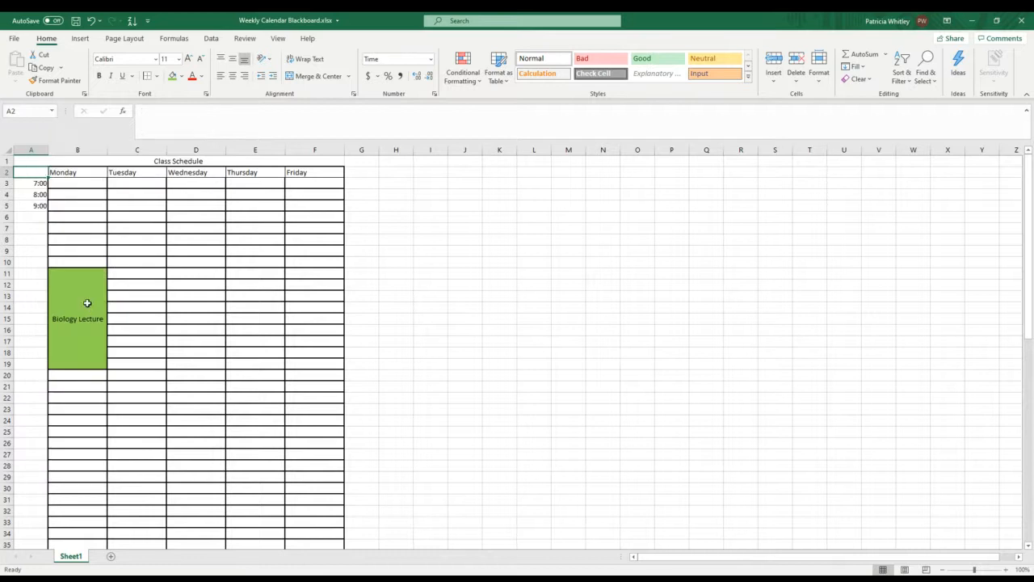
left_click_drag(40, 183, 36, 535)
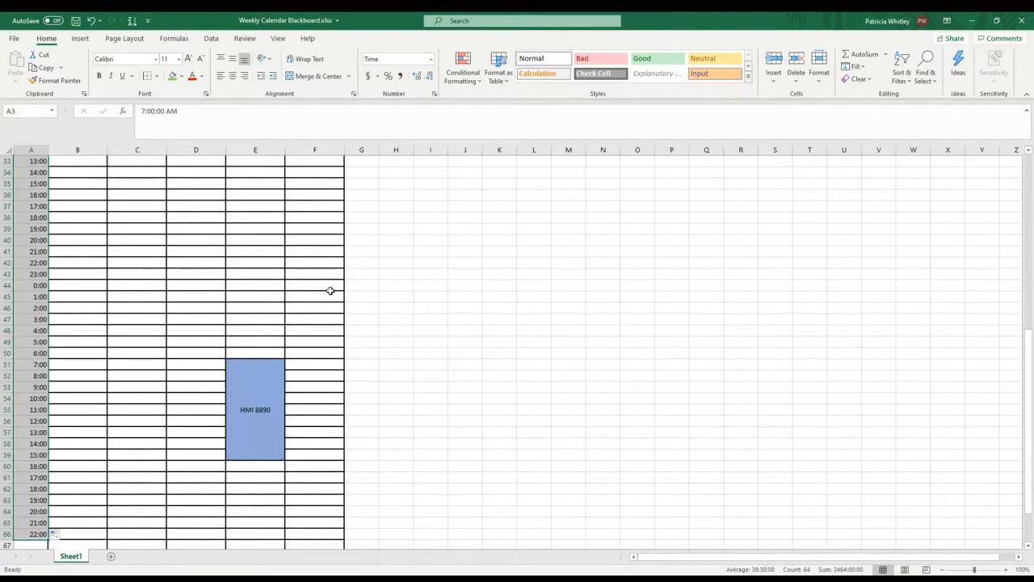
scroll(315, 296, "up", 11)
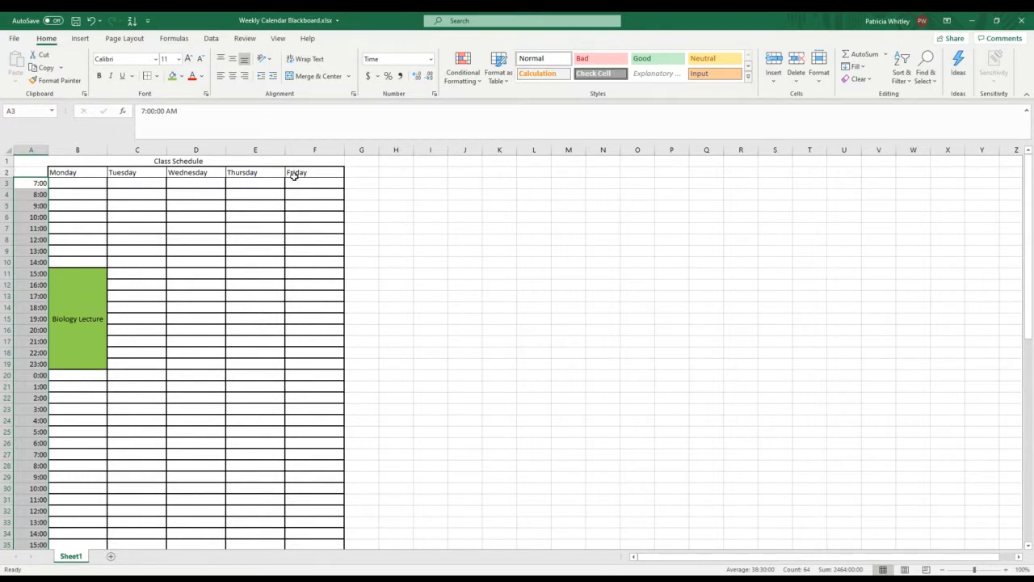
Step: Enter the labels Class Time in cell H3 and Study Time in cell H4
left_click_drag(396, 184, 500, 320)
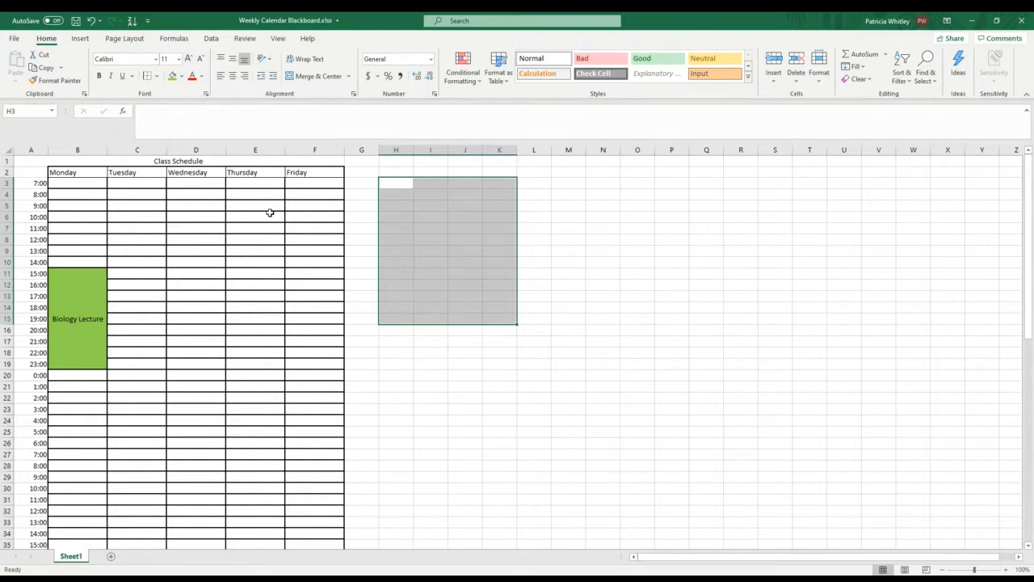
left_click(393, 182)
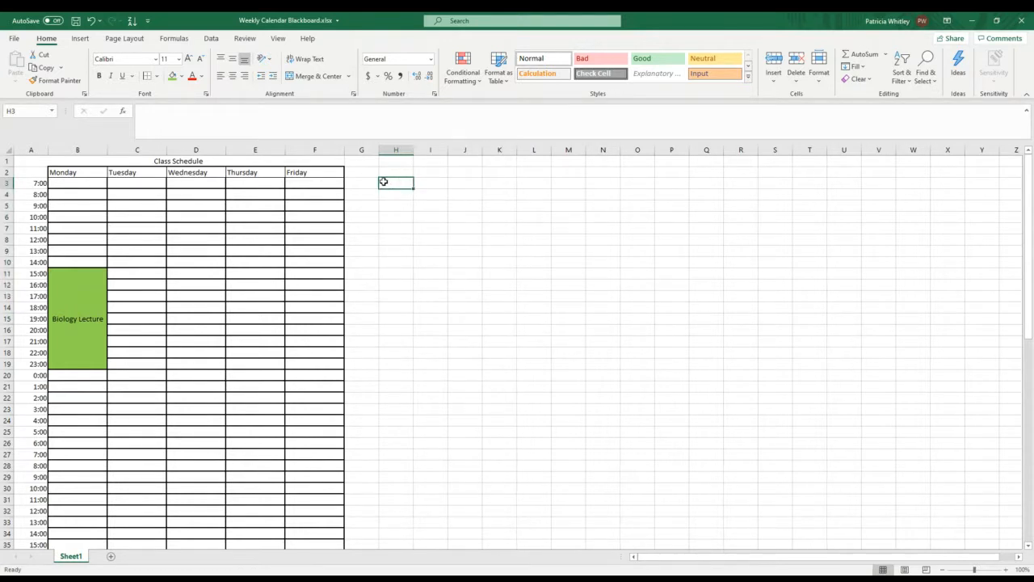
type("Class Tim")
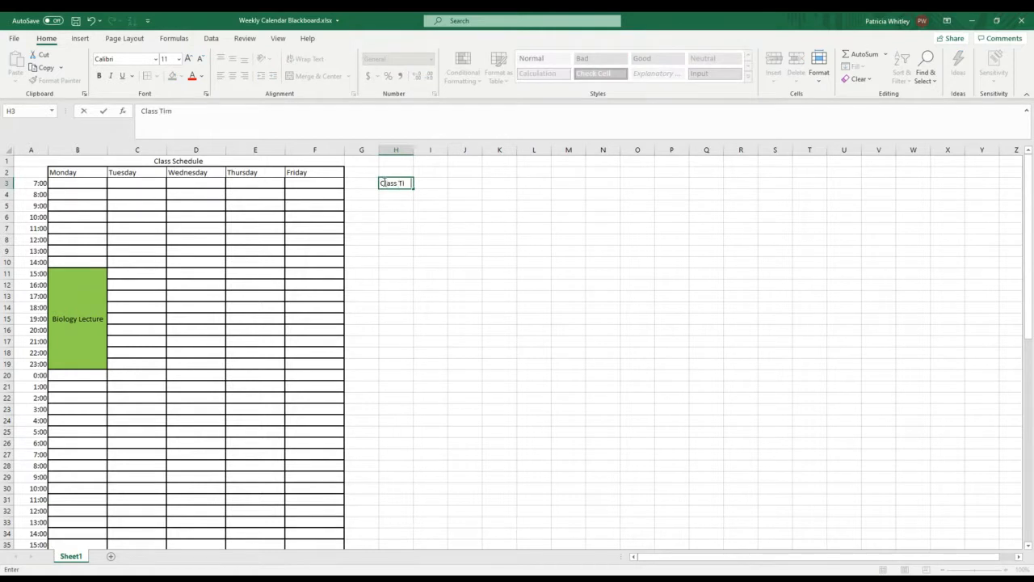
type("e")
left_click(392, 194)
type("S")
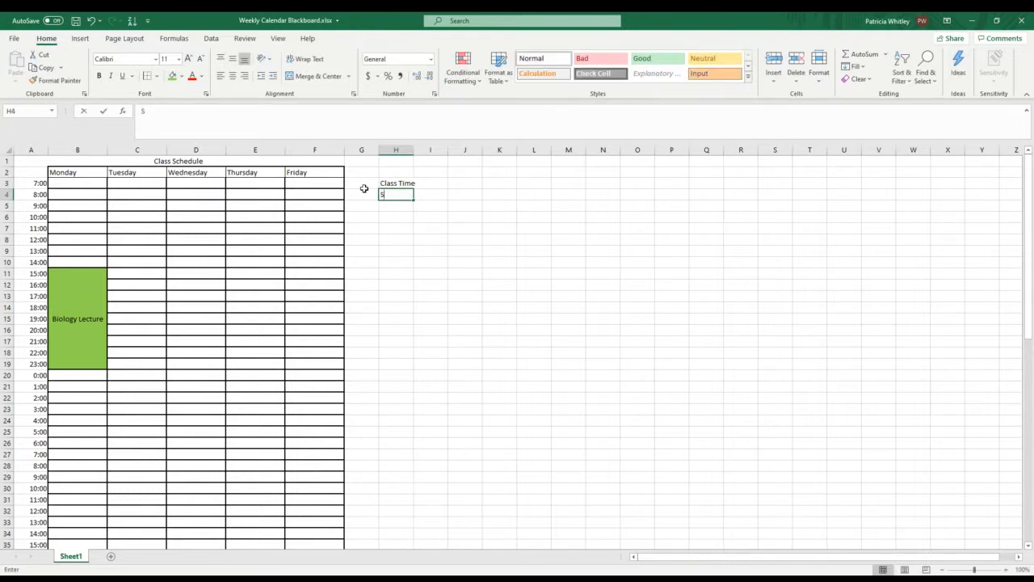
type("tudy Ti")
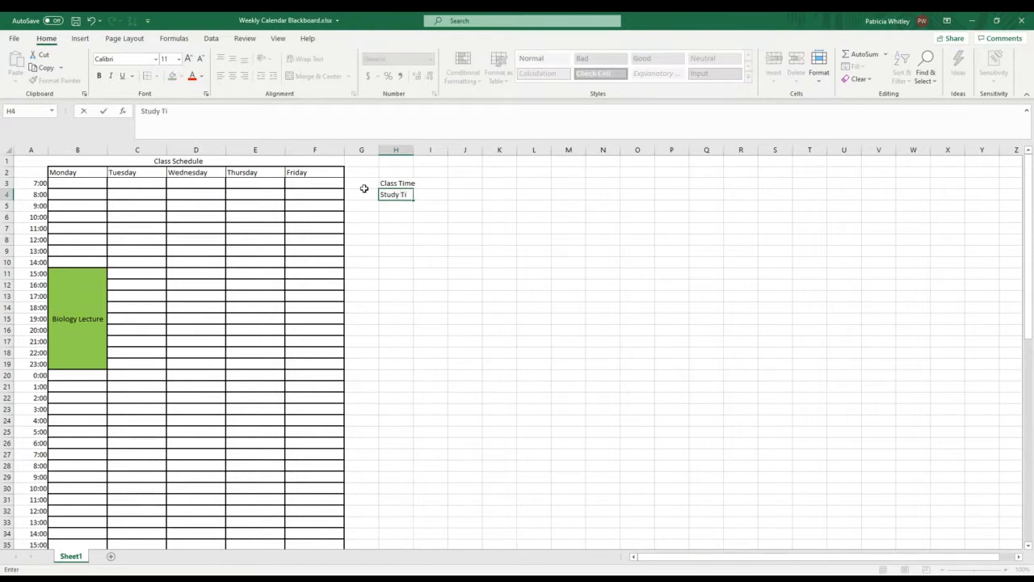
type("me")
key("Return")
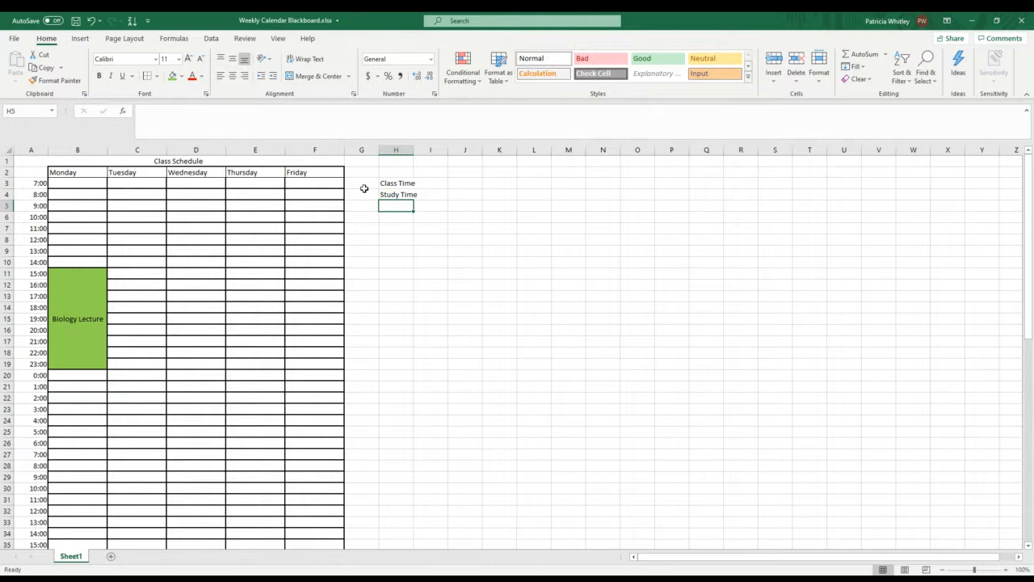
Step: Enter the label Travel Time in cell H5 below Study Time
type("ra")
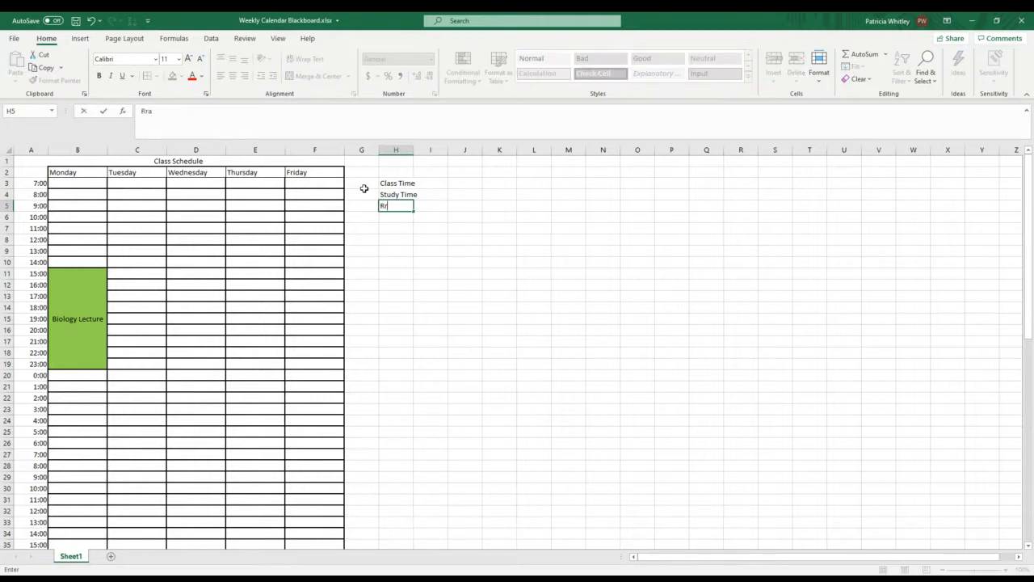
type("ra")
key("BackSpace")
key("BackSpace")
key("BackSpace")
type("Travel Time")
key("Return")
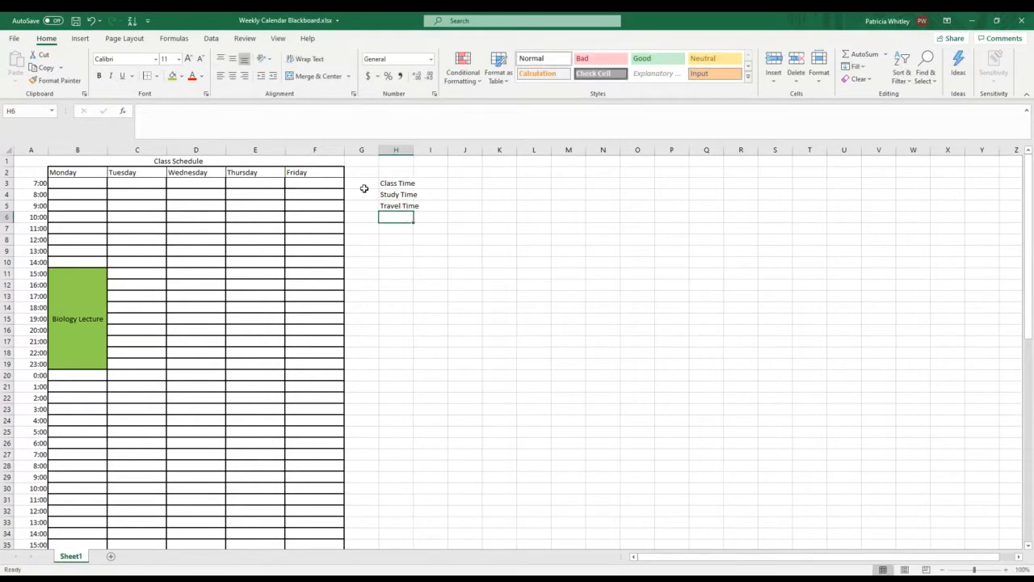
Step: Enter the labels Sleep Time in cell H6 and Eating Time in cell H7
type("S")
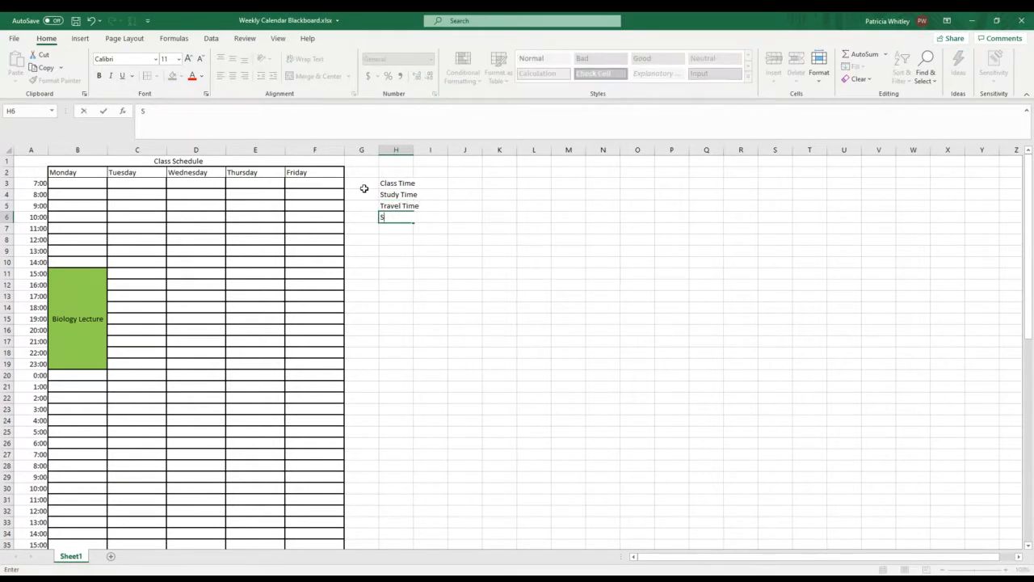
type("eeep Time")
left_click(386, 227)
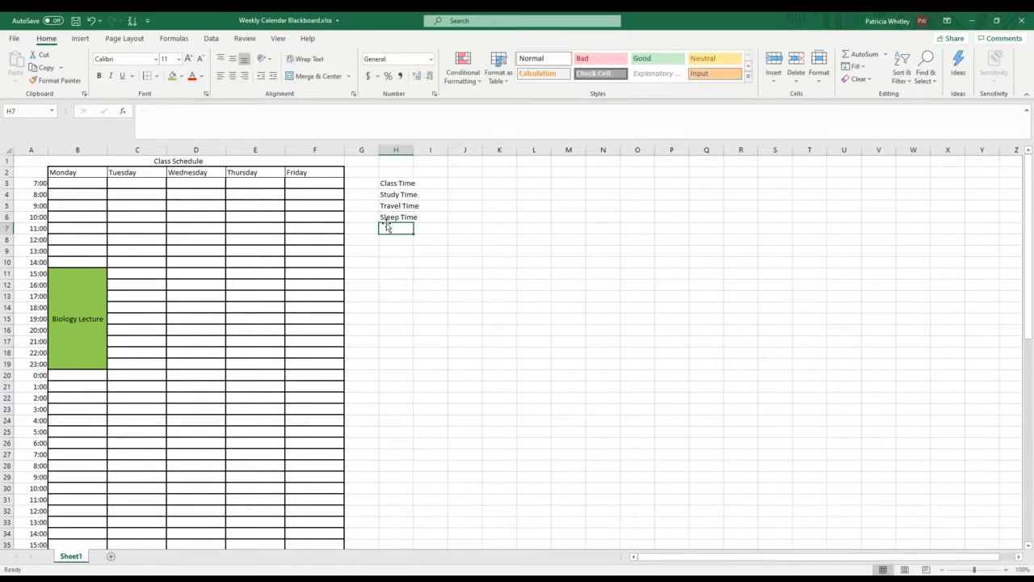
type("Eating")
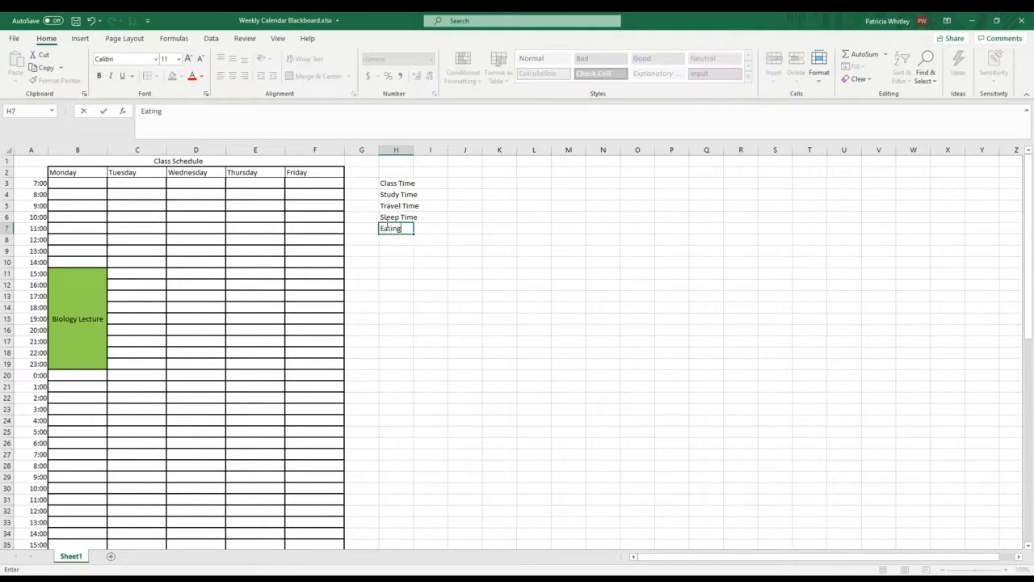
type(" Tme")
key("BackSpace")
type("ime")
key("Return")
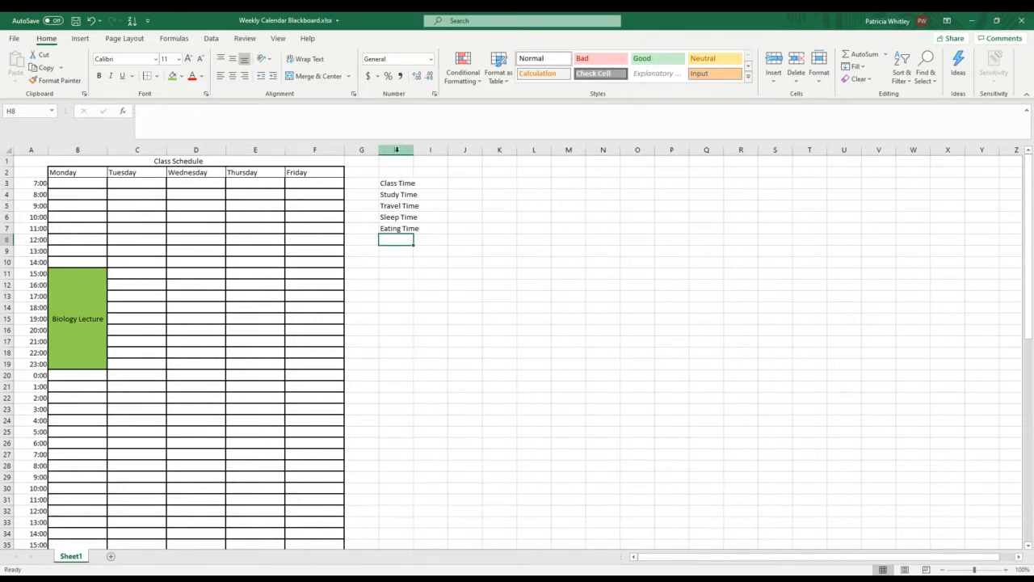
Step: Set the width of column H to 15
right_click(396, 149)
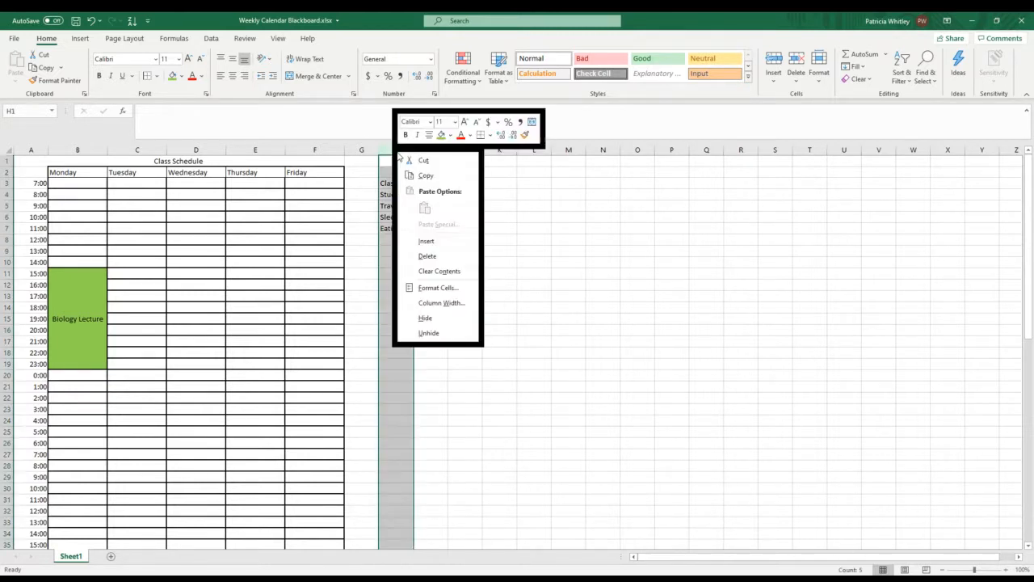
left_click(432, 303)
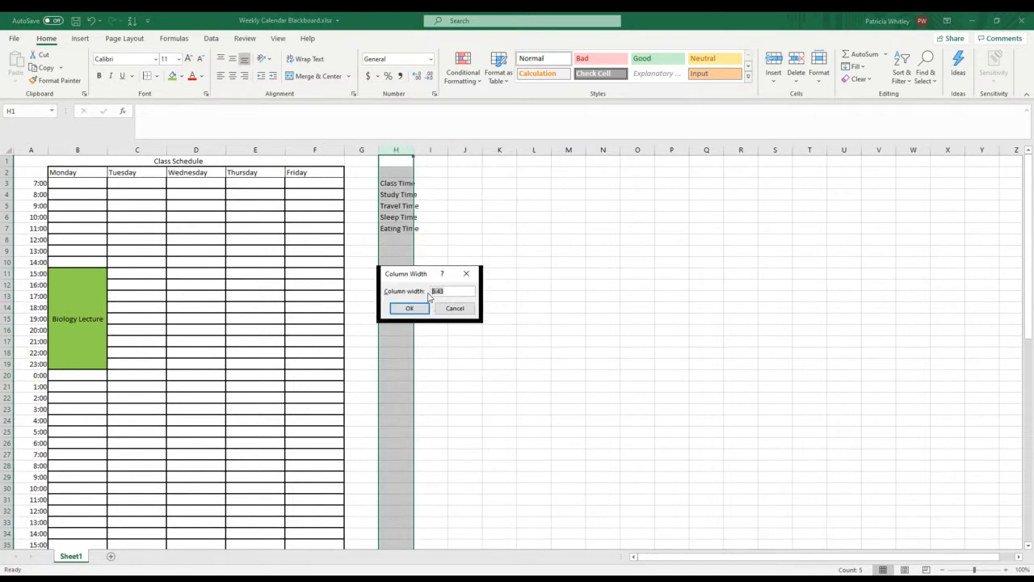
type("15")
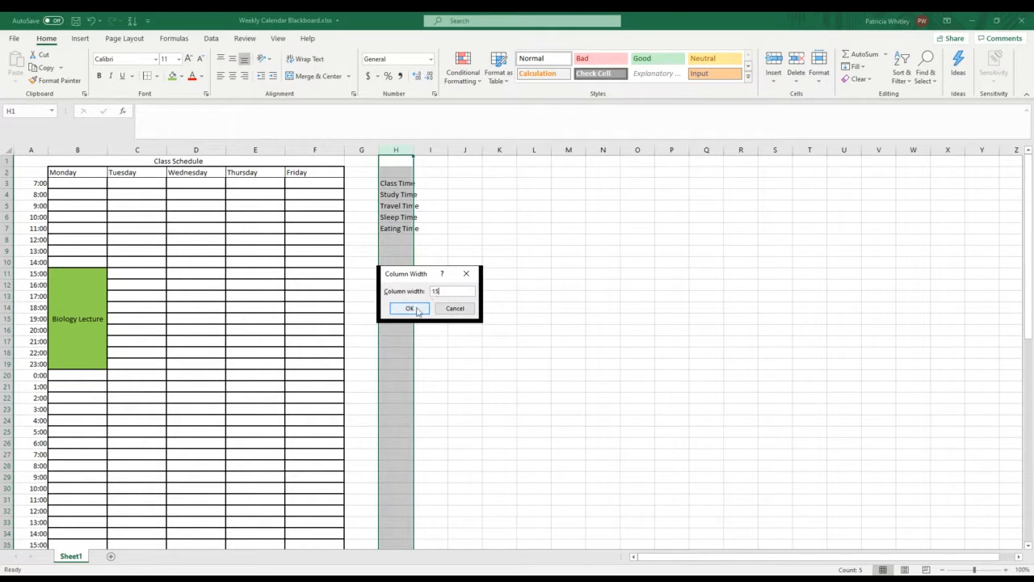
left_click(409, 308)
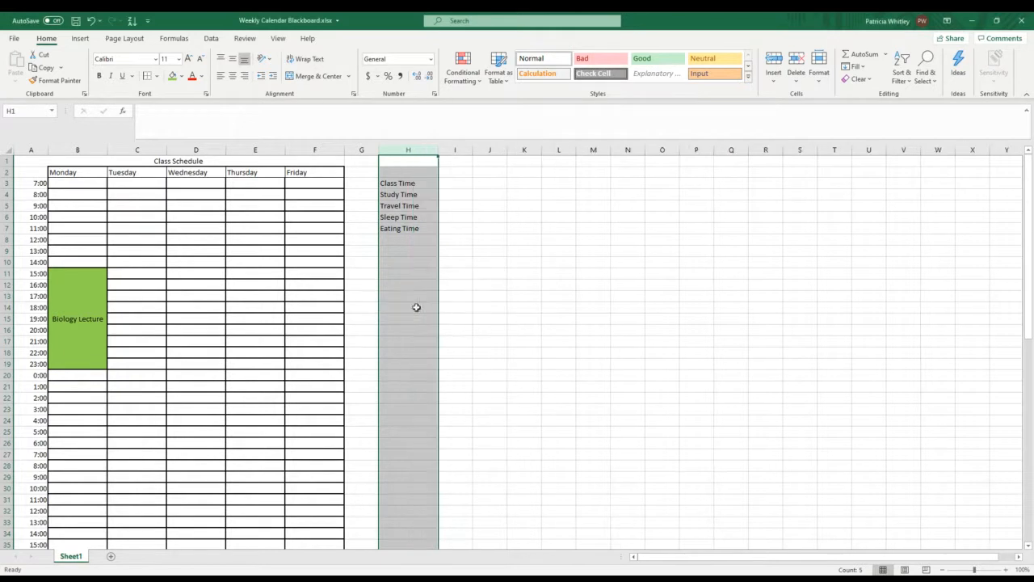
Step: Format column H with horizontal and vertical center alignment and wrapped text
right_click(403, 142)
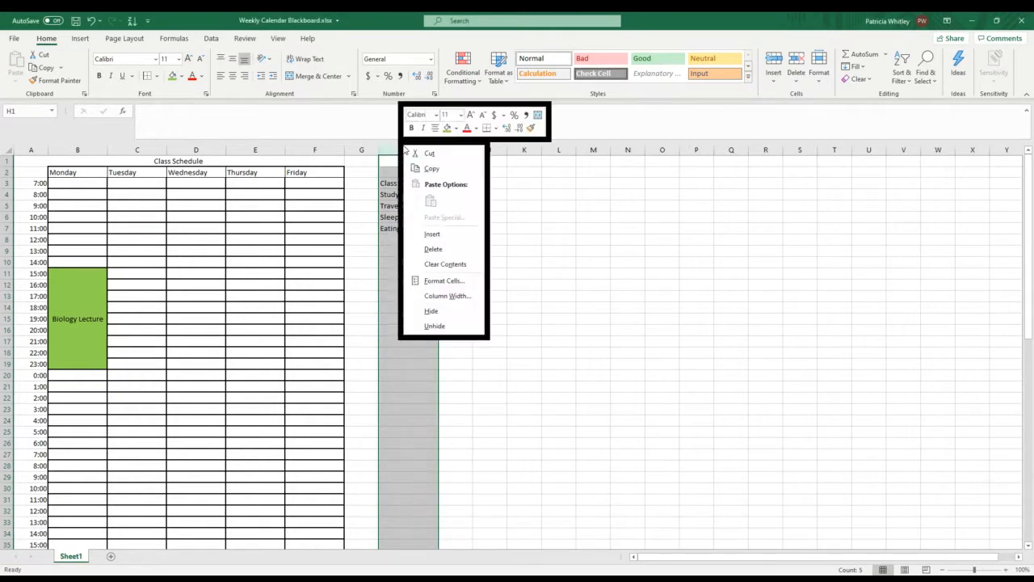
left_click(438, 282)
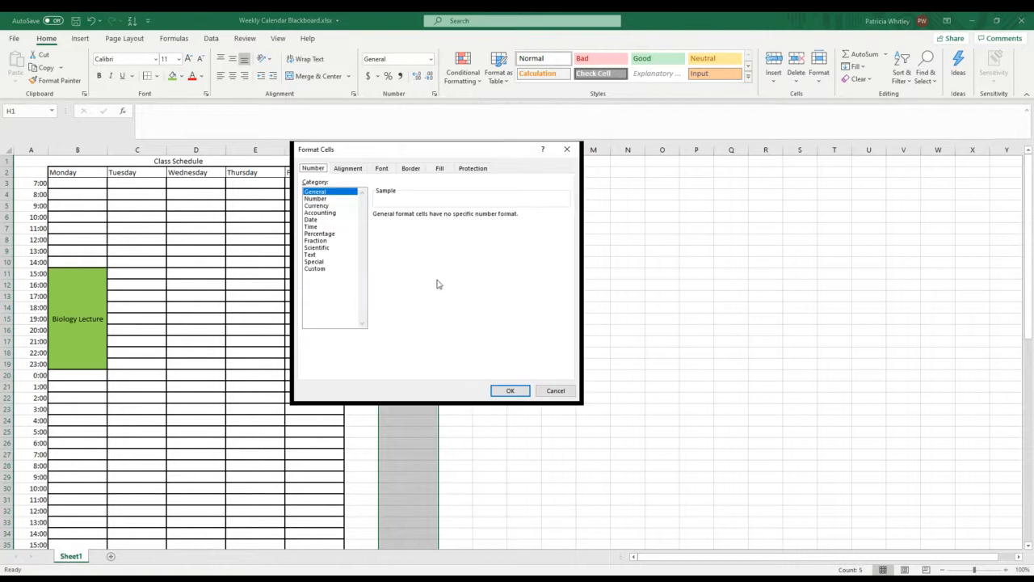
left_click(350, 170)
left_click(381, 203)
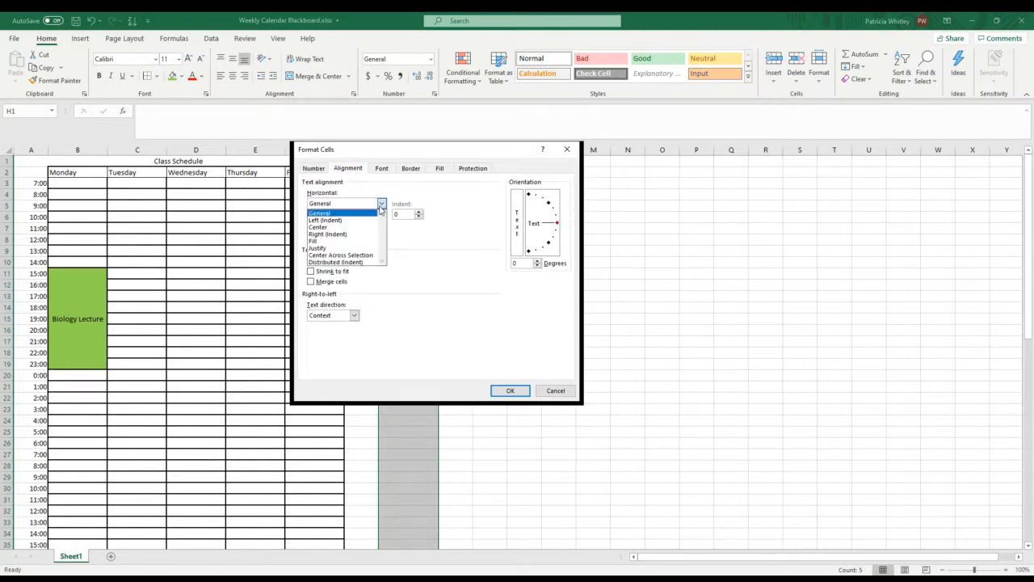
left_click(330, 227)
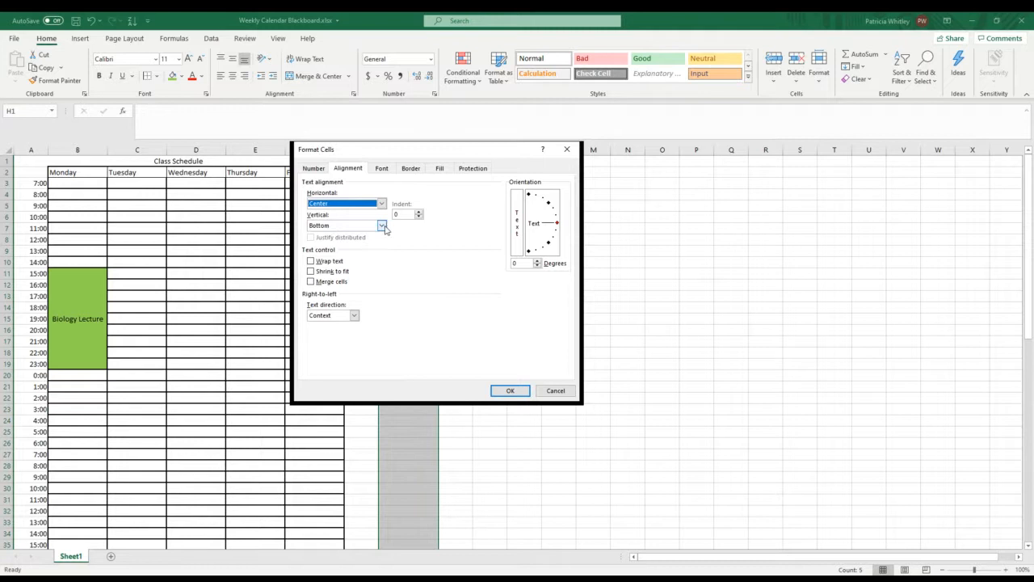
left_click(382, 226)
left_click(339, 243)
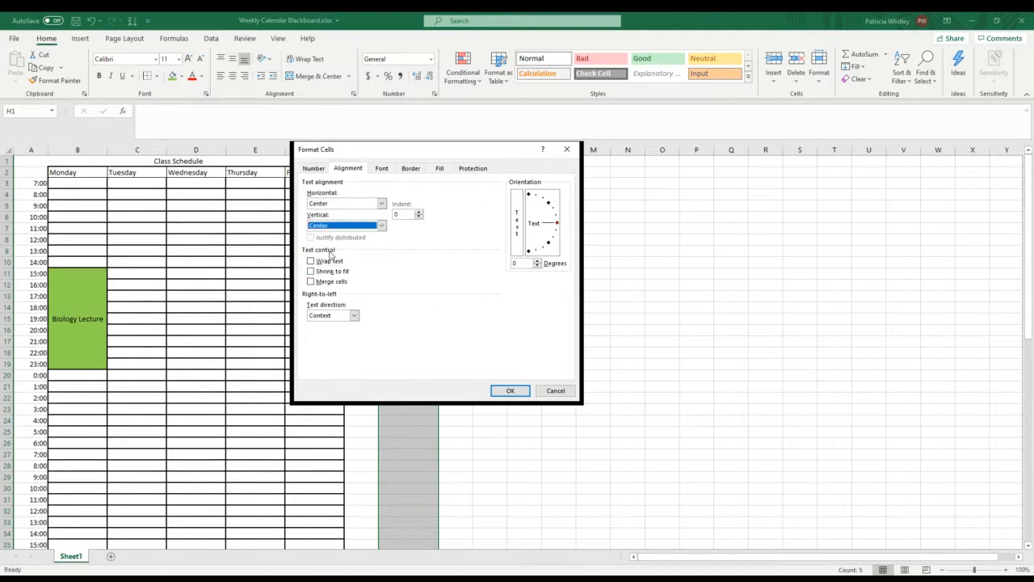
left_click(310, 261)
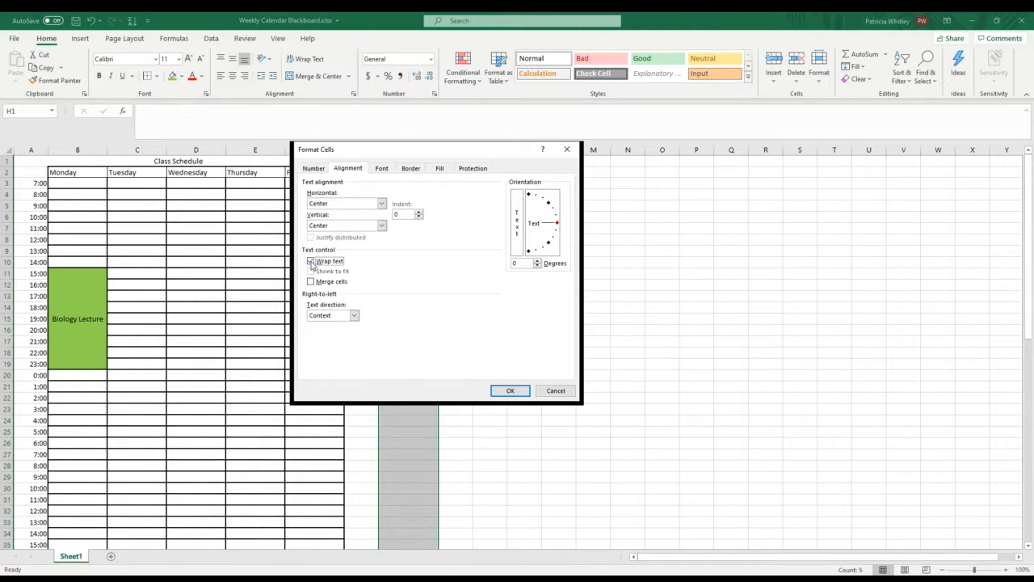
left_click(513, 394)
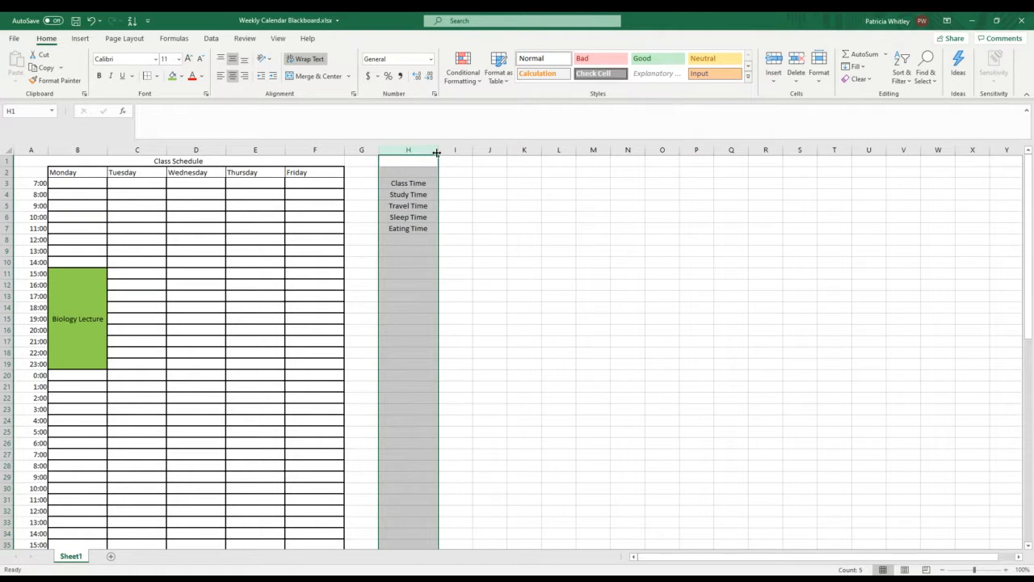
Step: Narrow column H to about half its width and make row 3 tall enough for two lines of wrapped text
left_click_drag(436, 149, 407, 150)
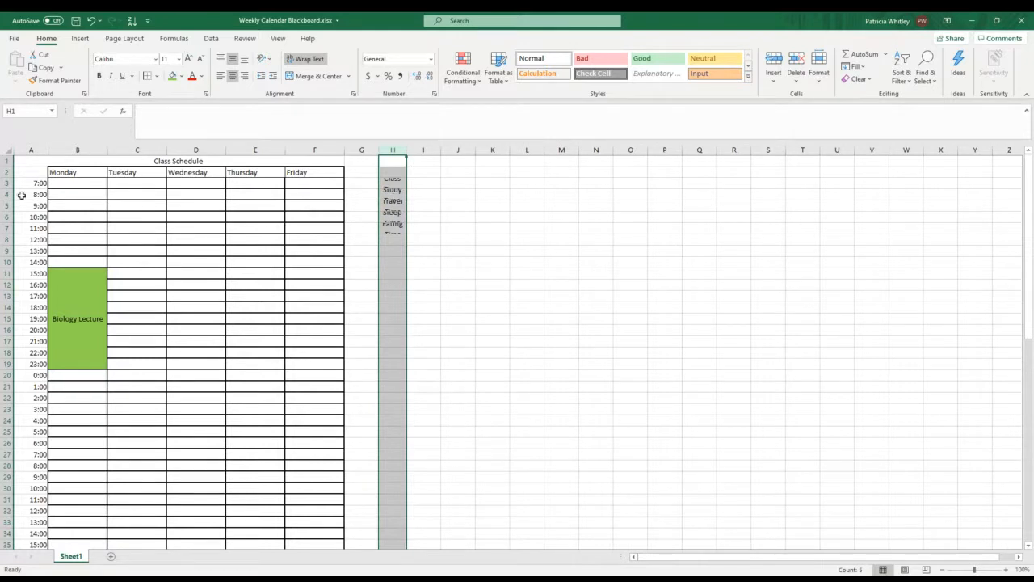
left_click_drag(10, 190, 9, 200)
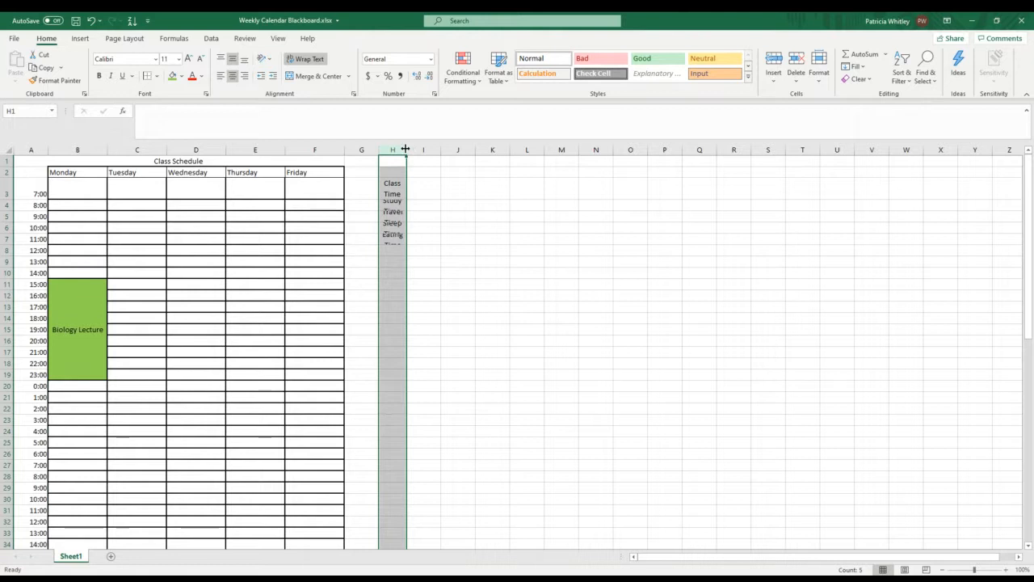
Step: Widen column H again to a column width of 15
left_click_drag(410, 148, 424, 150)
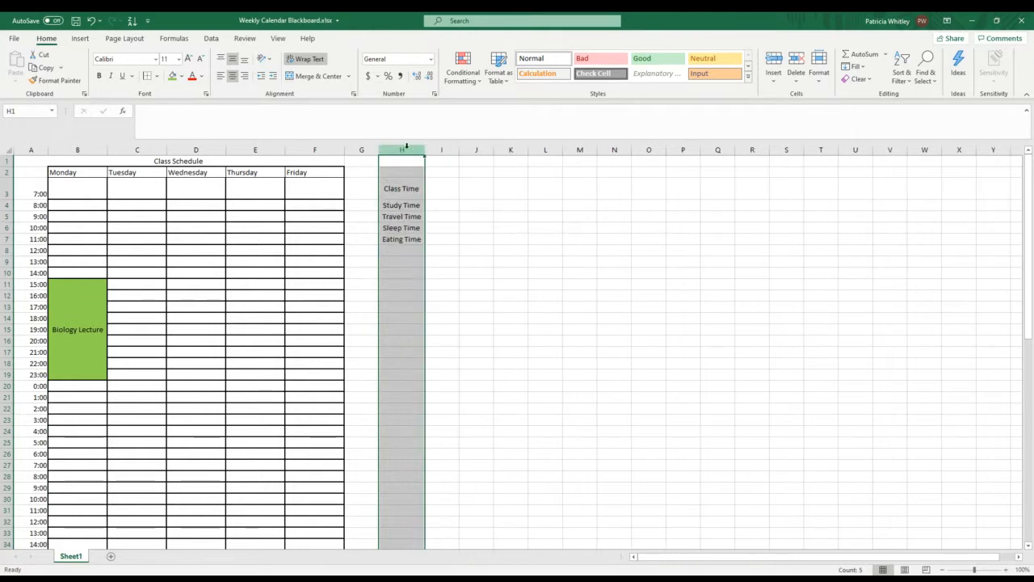
right_click(408, 150)
left_click(449, 298)
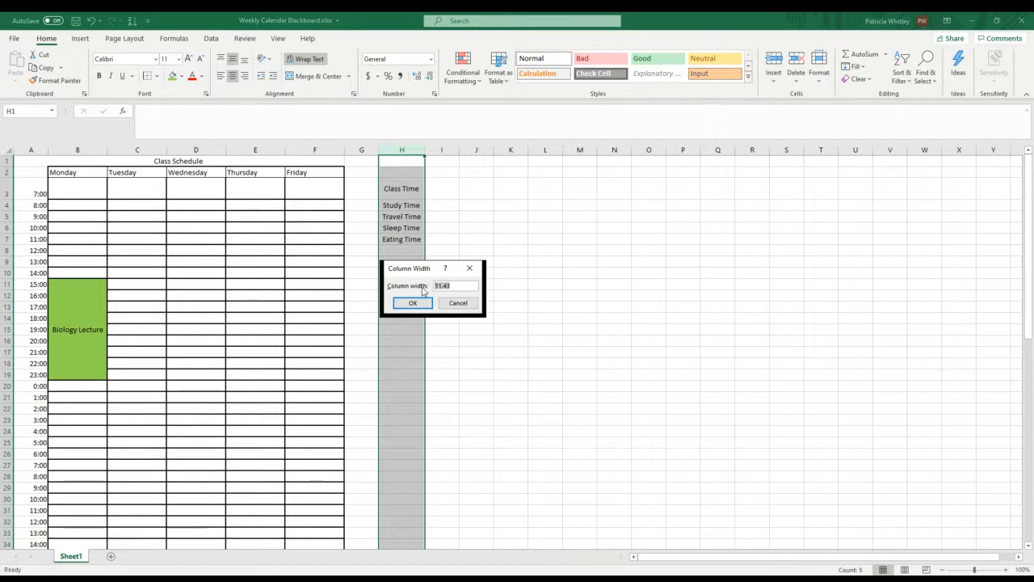
type("15")
left_click(409, 307)
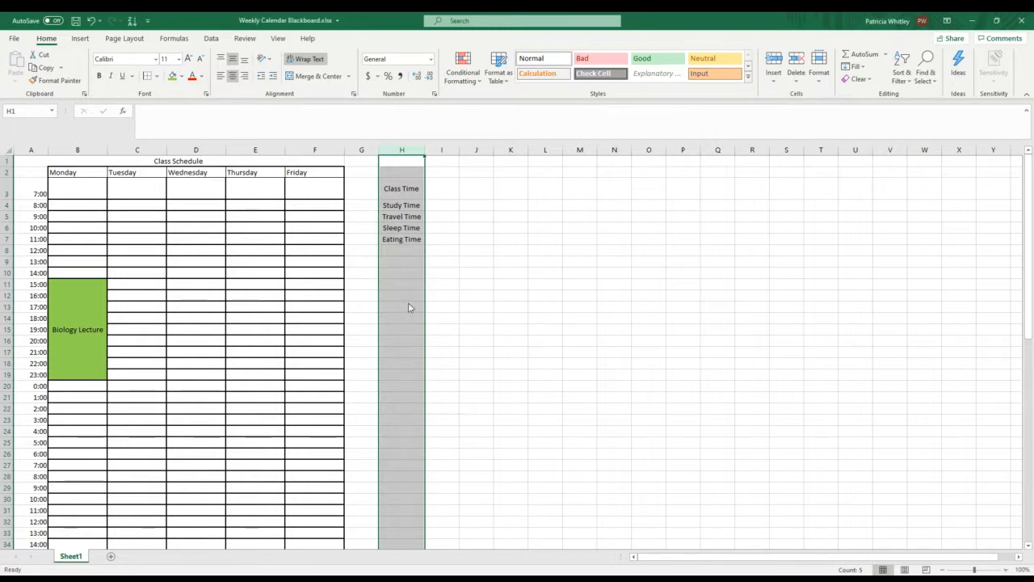
Step: Enter the hours 5, 6, 7, 40 and 8 beside the five time categories in cells I3 to I7
left_click(457, 189)
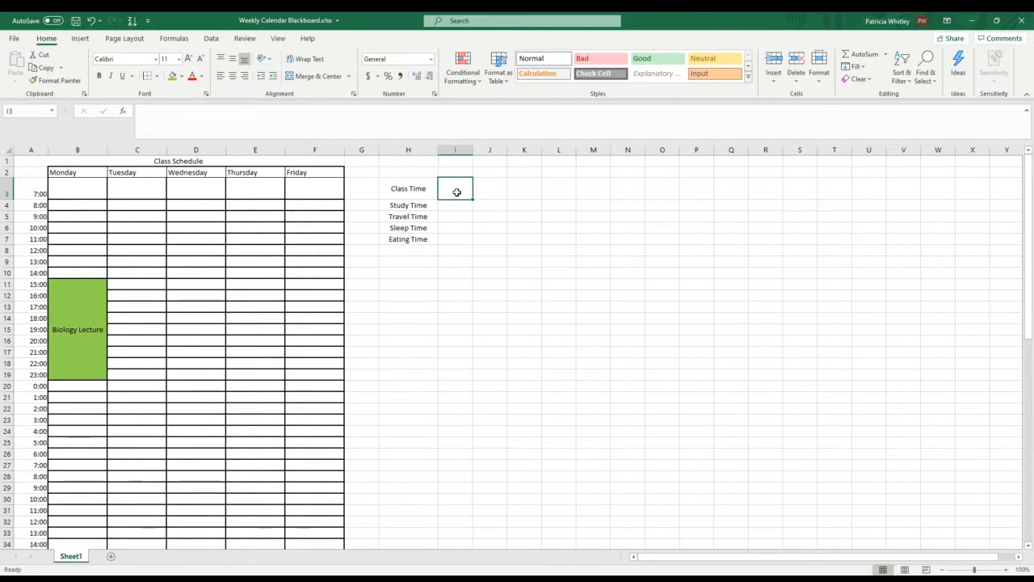
type("5")
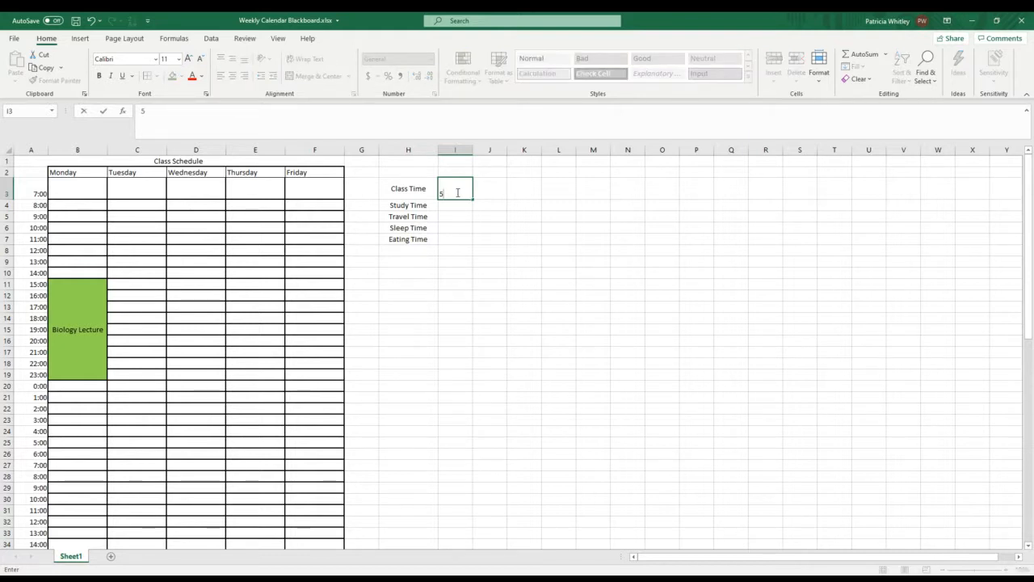
key("Return")
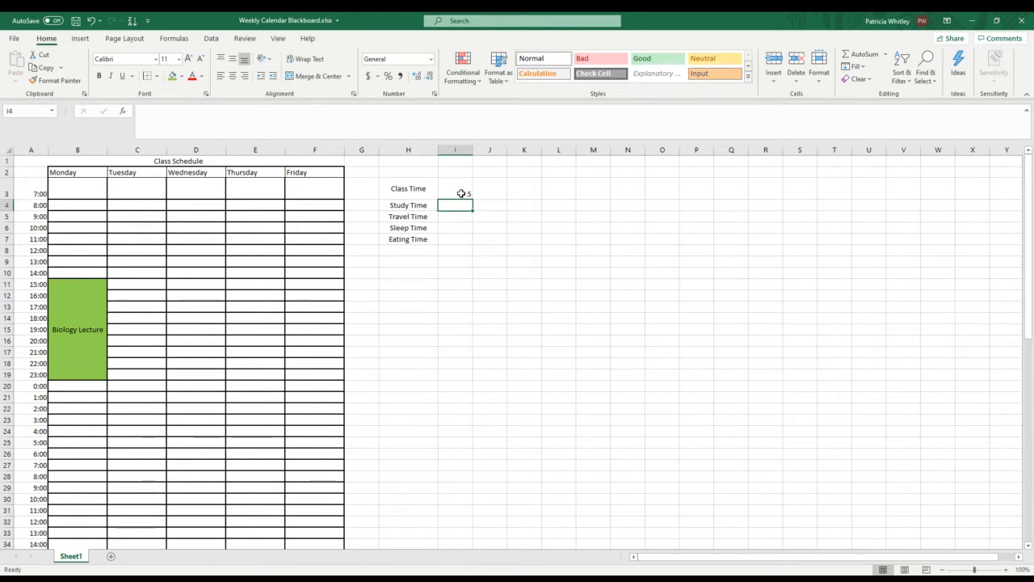
type("6")
key("Return")
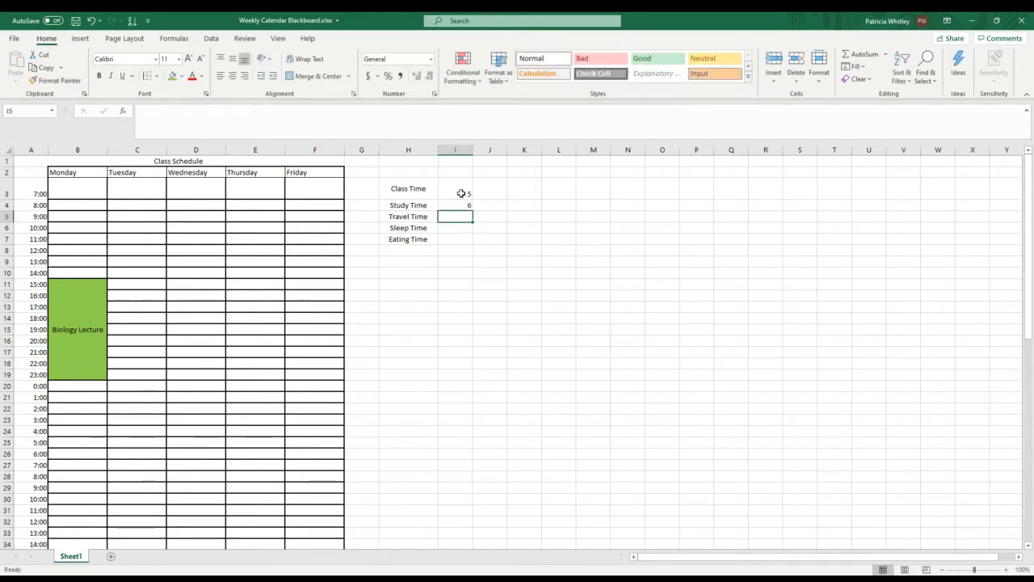
type("7")
key("Return")
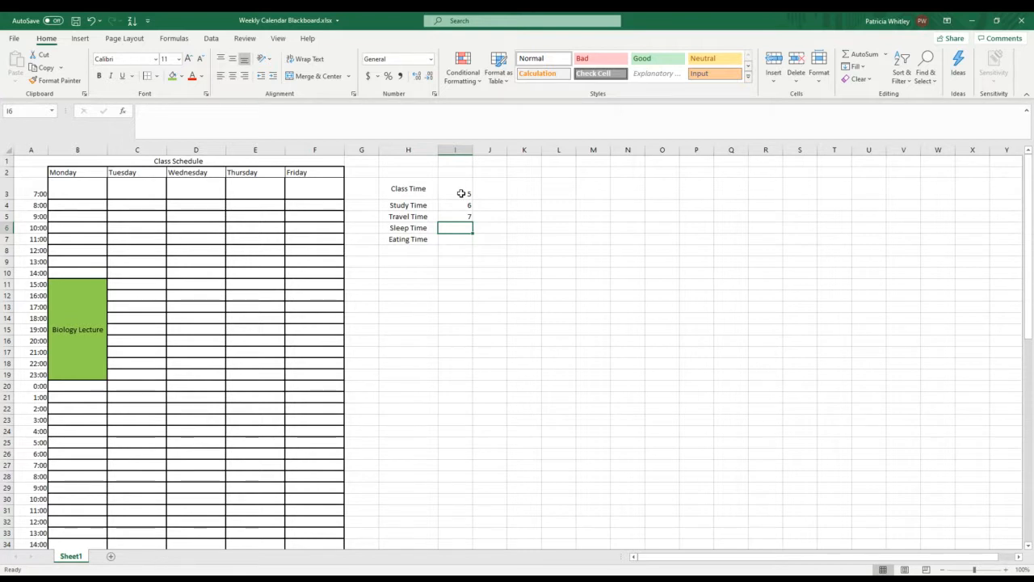
type("40")
key("Return")
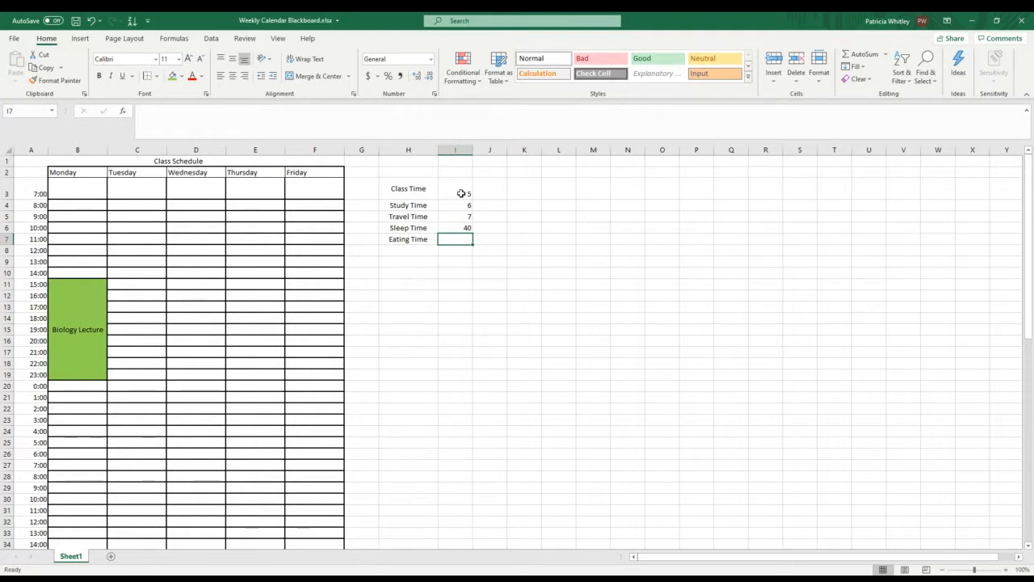
type("8")
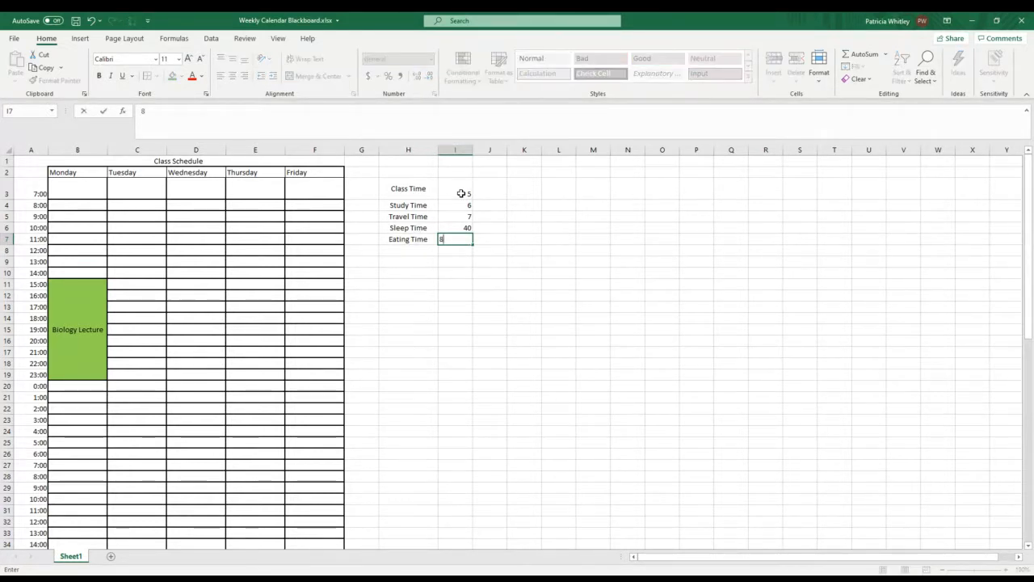
key("Return")
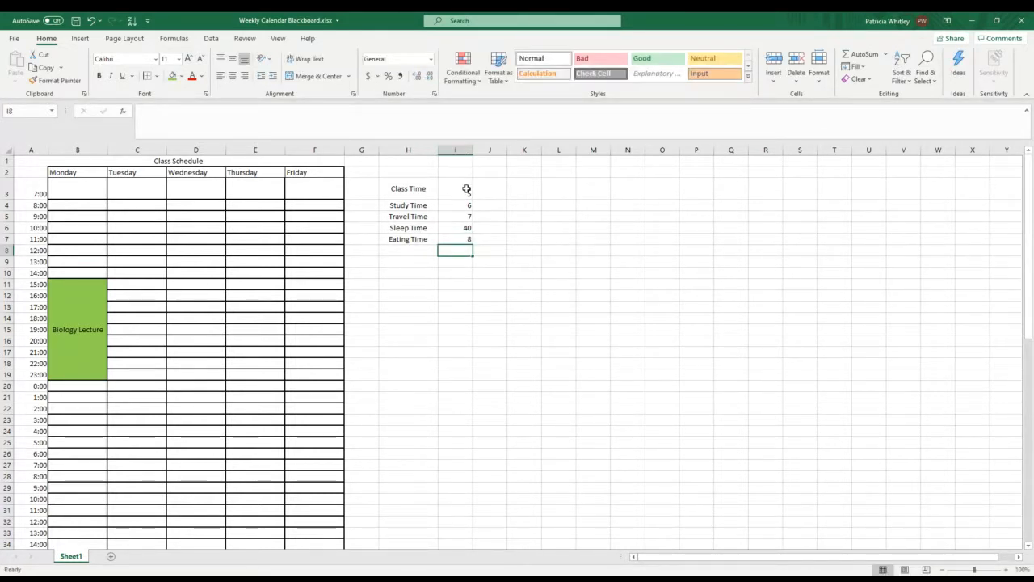
Step: Total the category hours from I3 to I7 in cell I8 with AutoSum
left_click(885, 54)
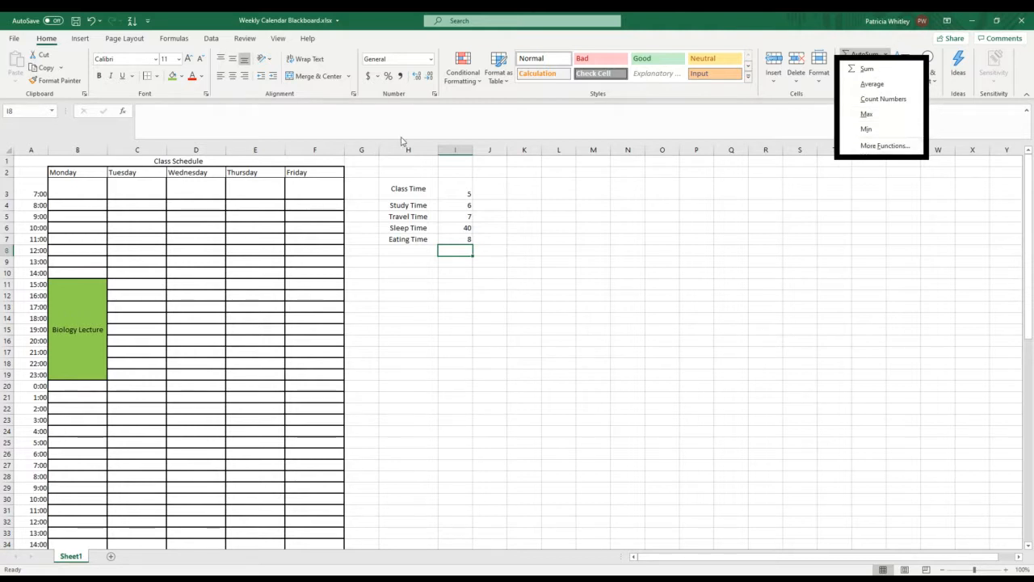
left_click(465, 195)
left_click_drag(461, 194, 465, 250)
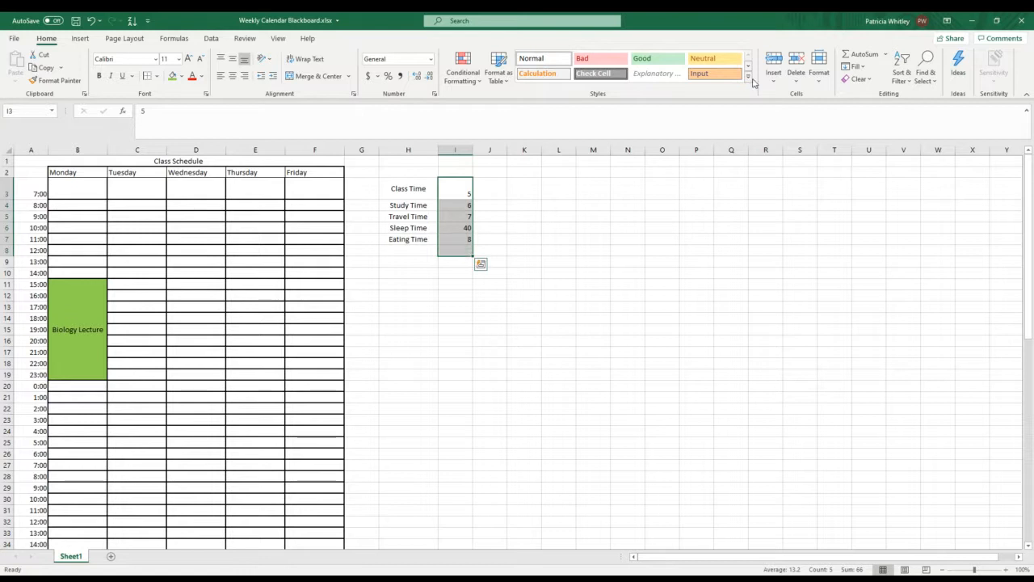
left_click(861, 54)
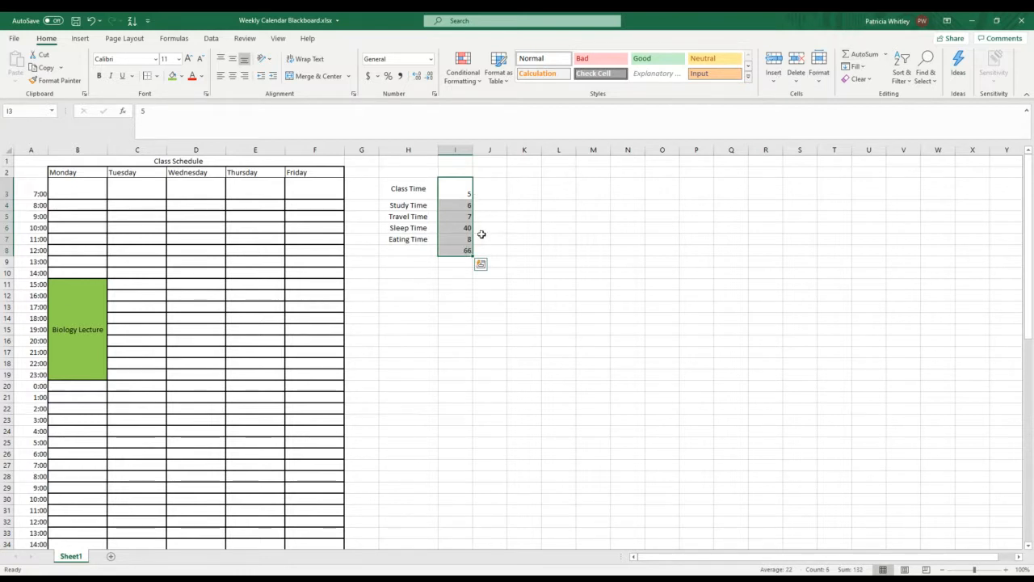
left_click(487, 191)
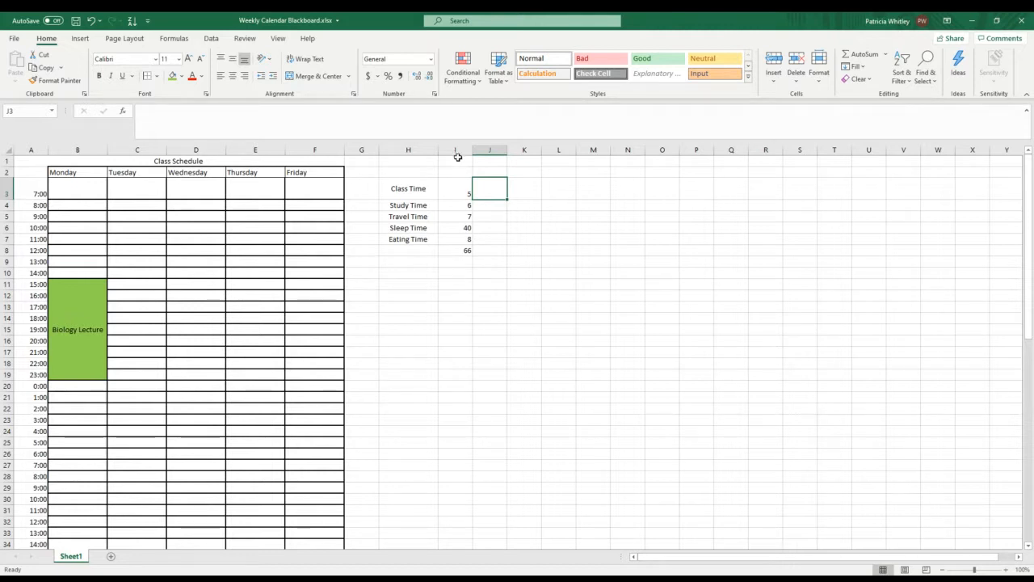
left_click_drag(457, 160, 539, 161)
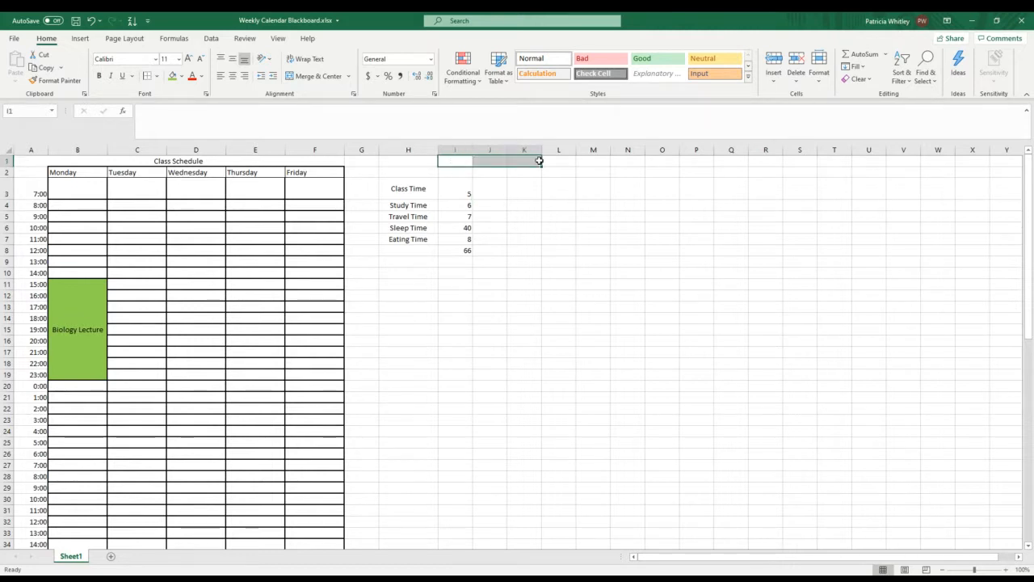
left_click(490, 188)
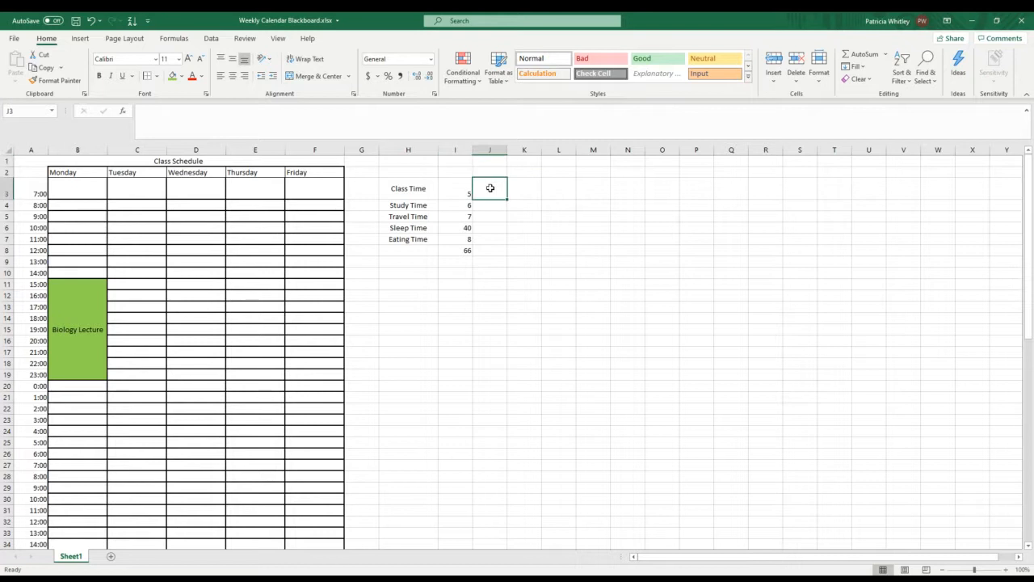
Step: Enter Monday in cell I2 and fill the weekday headings across to Friday in M2
left_click(452, 172)
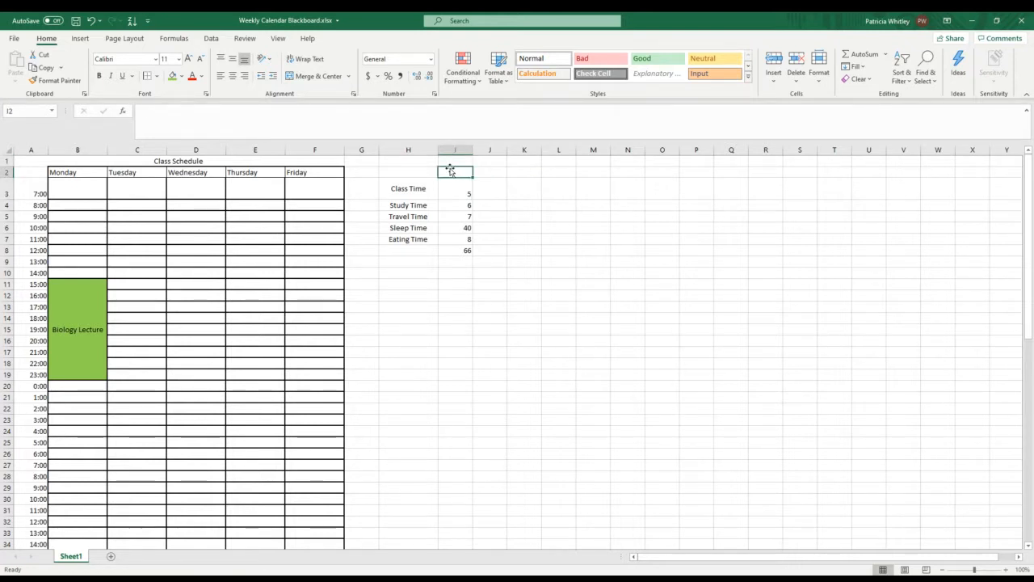
type("Monda")
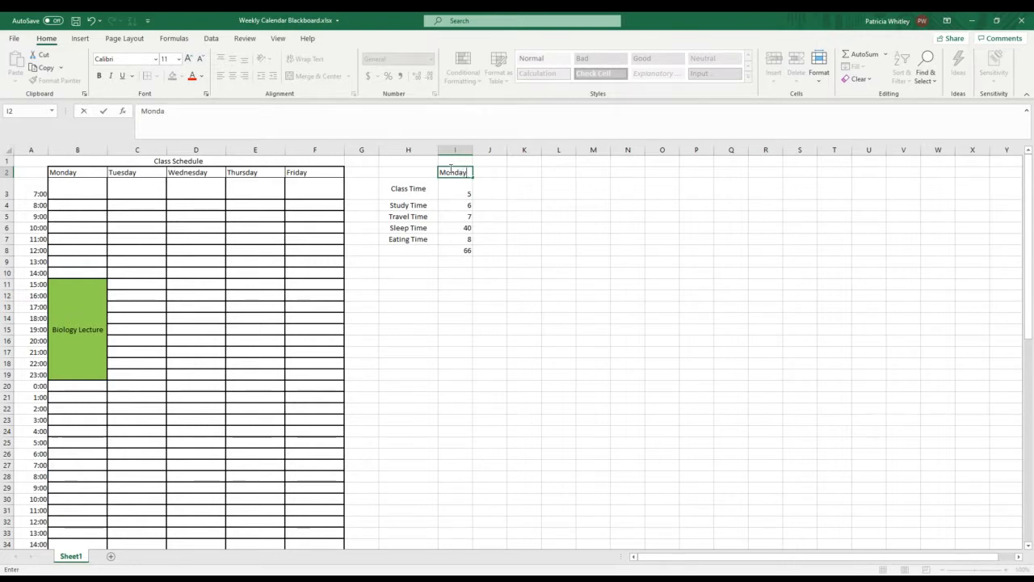
type("y")
left_click(496, 171)
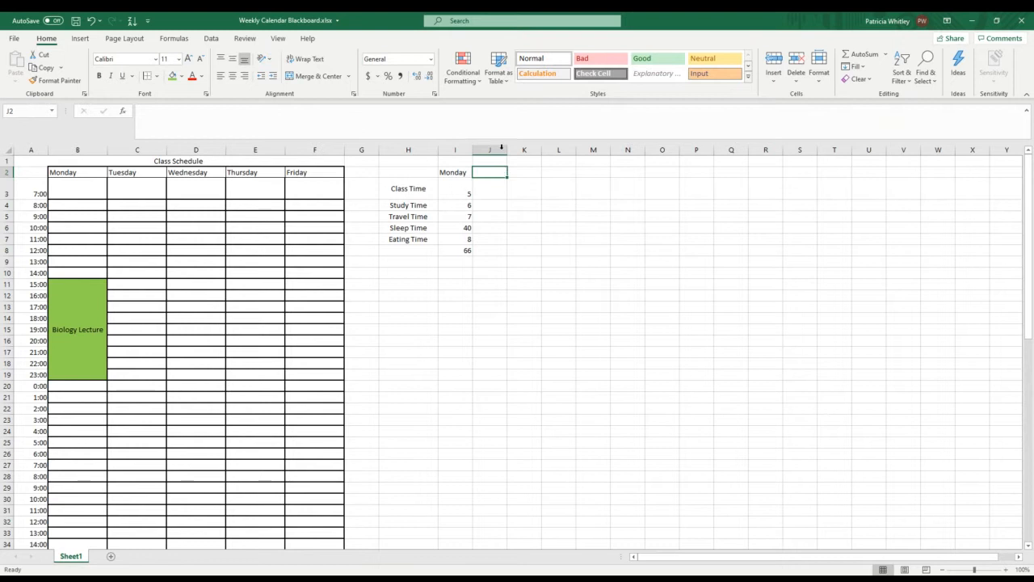
left_click(460, 171)
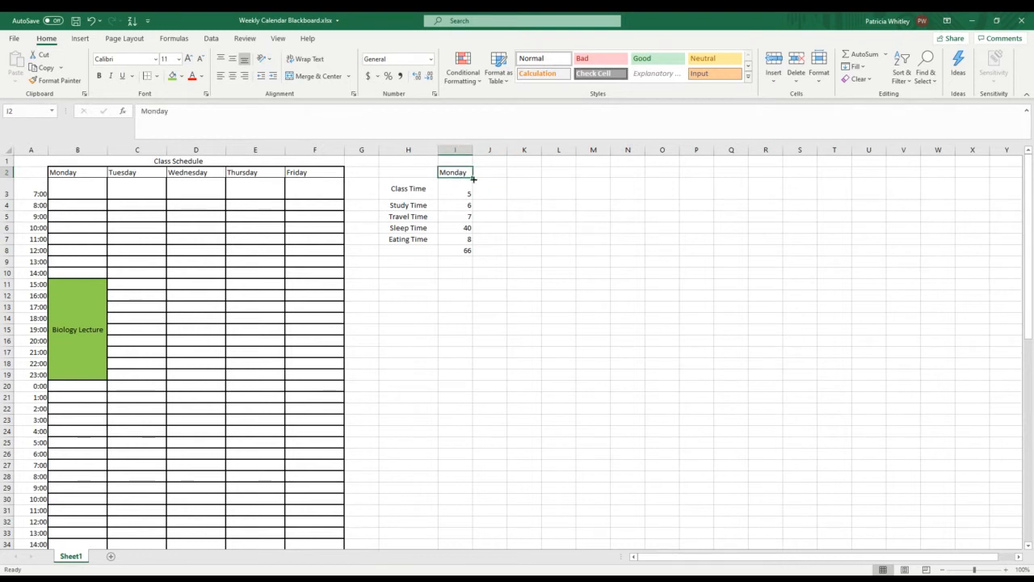
left_click_drag(472, 176, 586, 173)
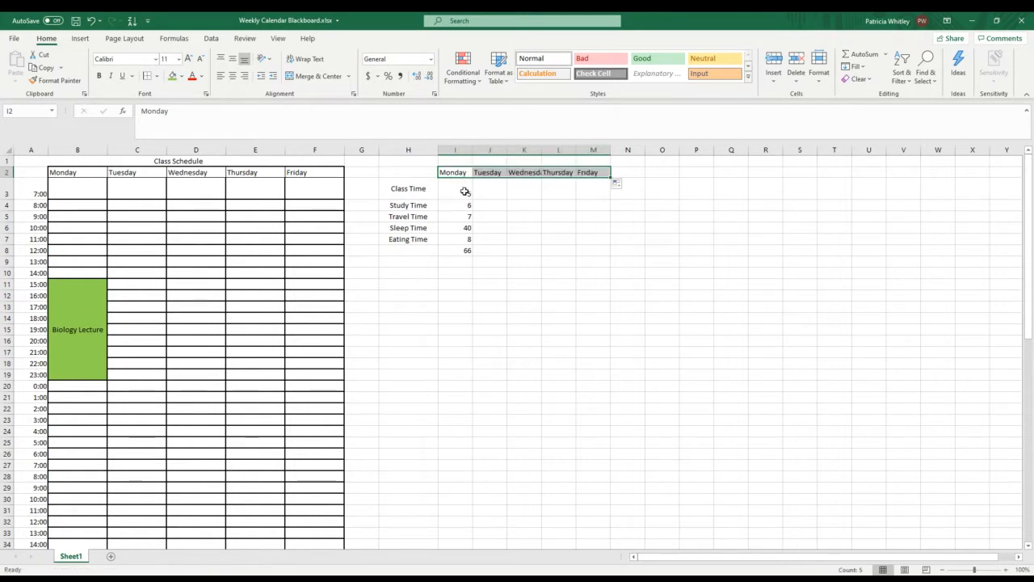
Step: Enter 3 as Thursday's class time in cell L3
left_click(561, 194)
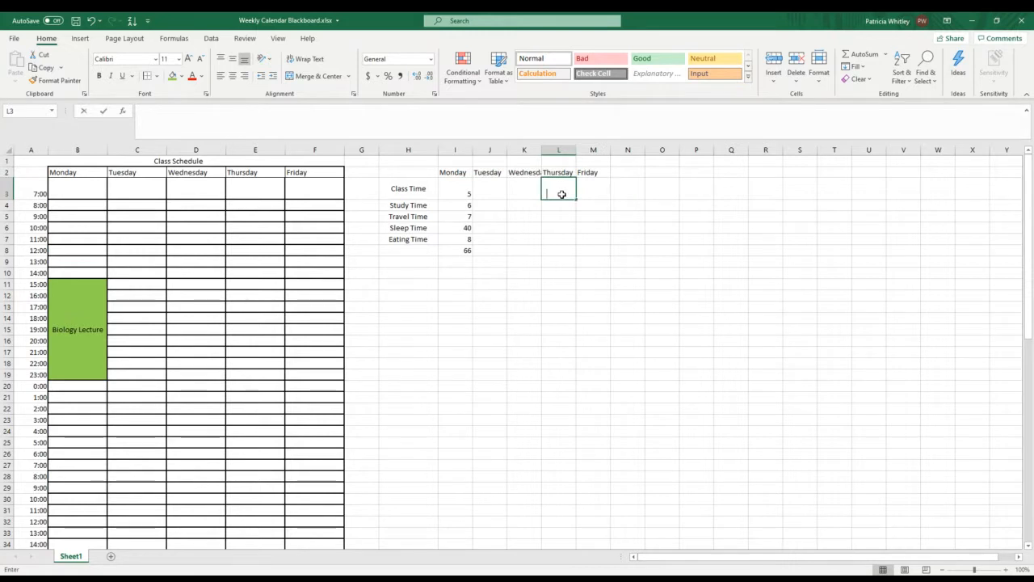
type("3")
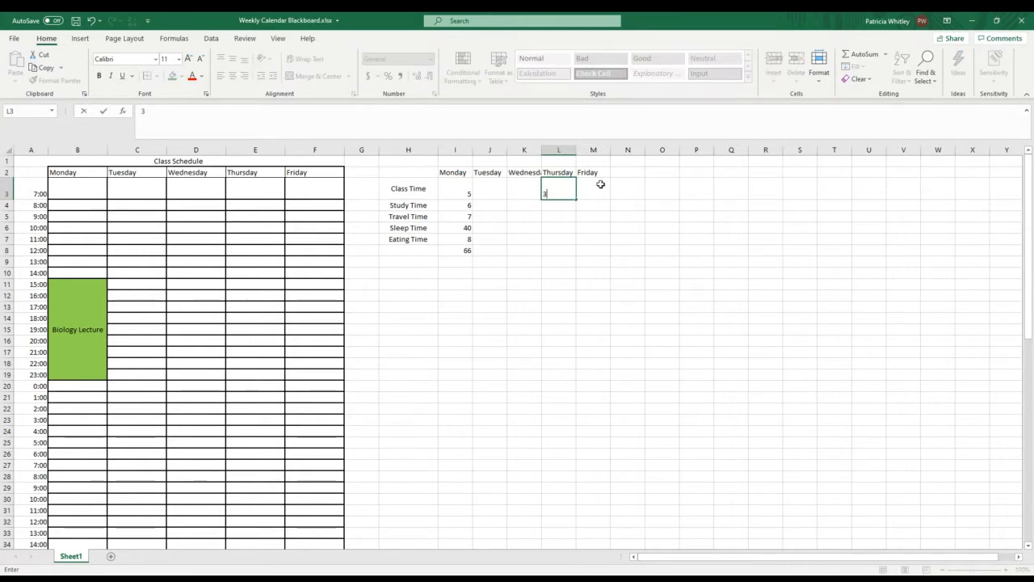
Step: Try adding Monday's and Thursday's class hours in cell M3 with the formula =I3+L3, and clear that cell
left_click(593, 181)
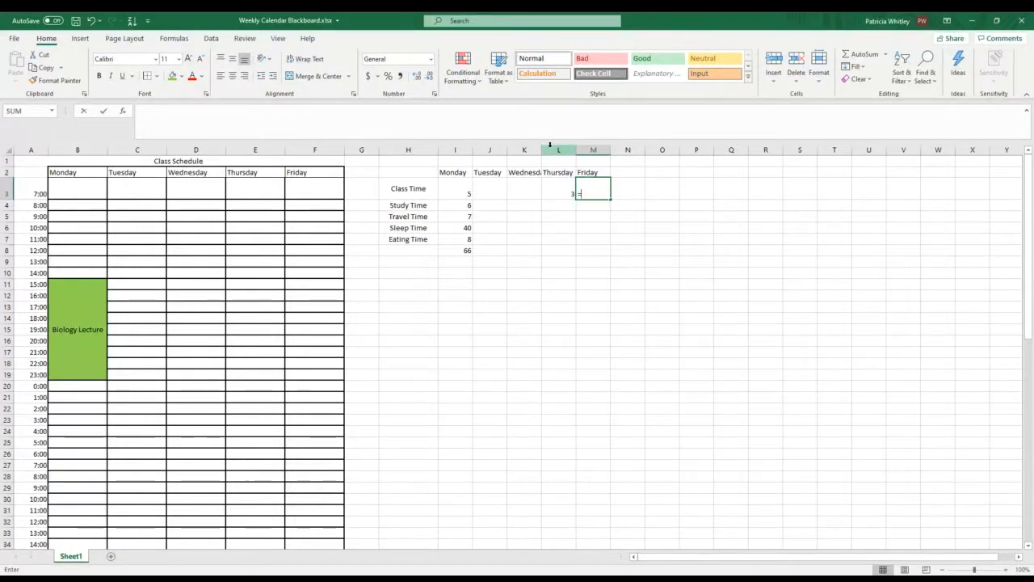
type("=")
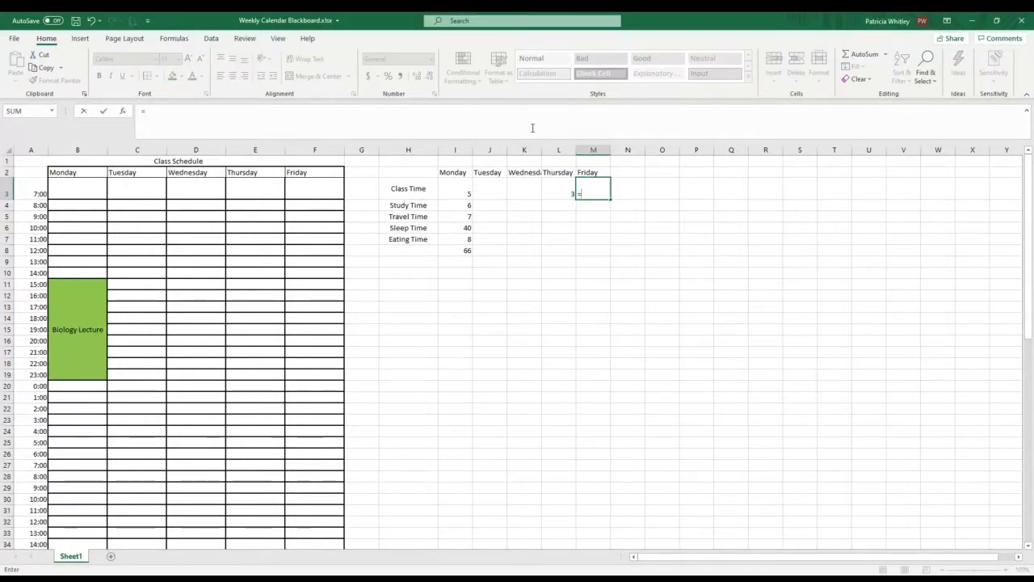
left_click(462, 188)
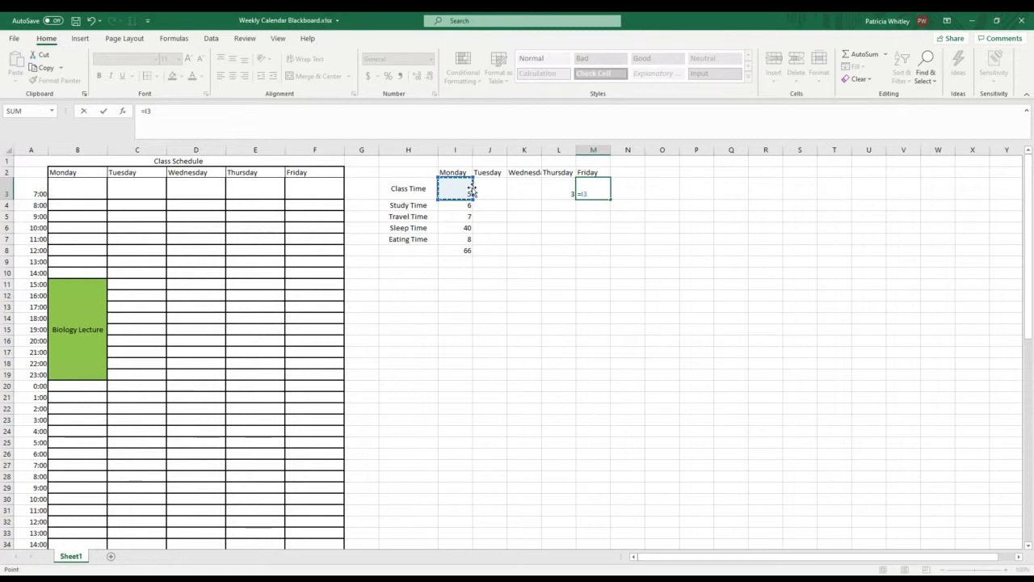
type("+")
left_click(558, 184)
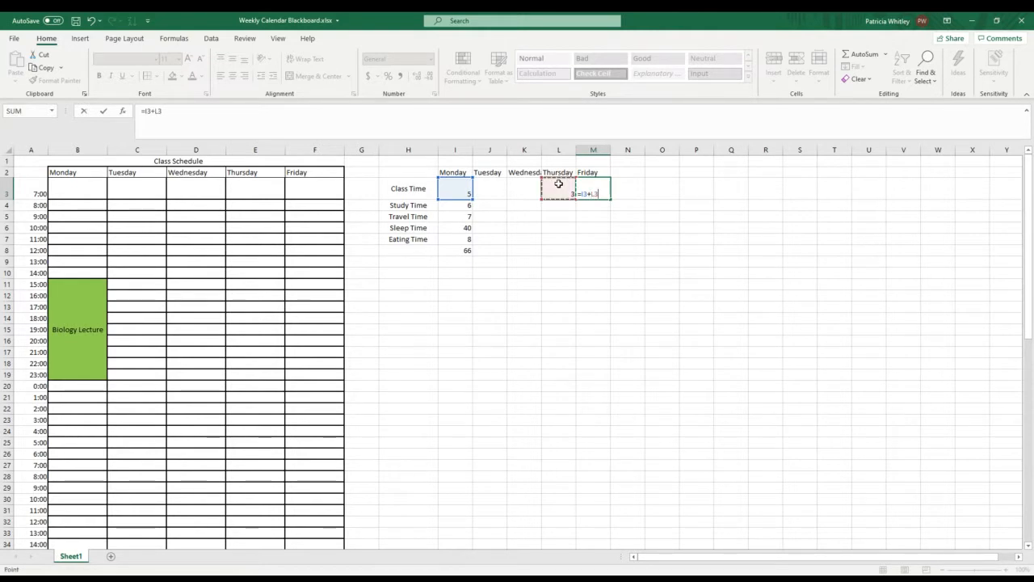
key("Return")
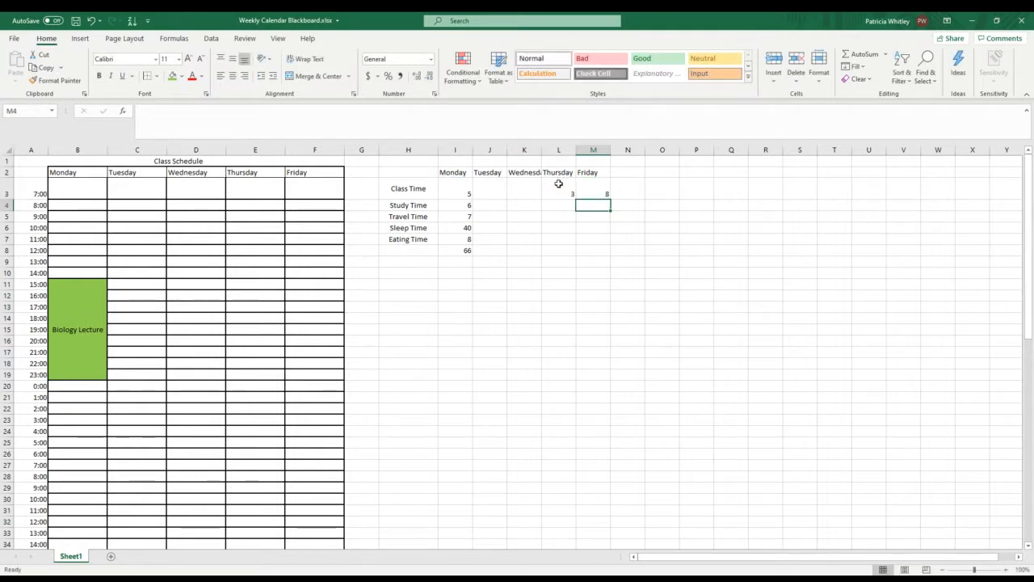
left_click(608, 189)
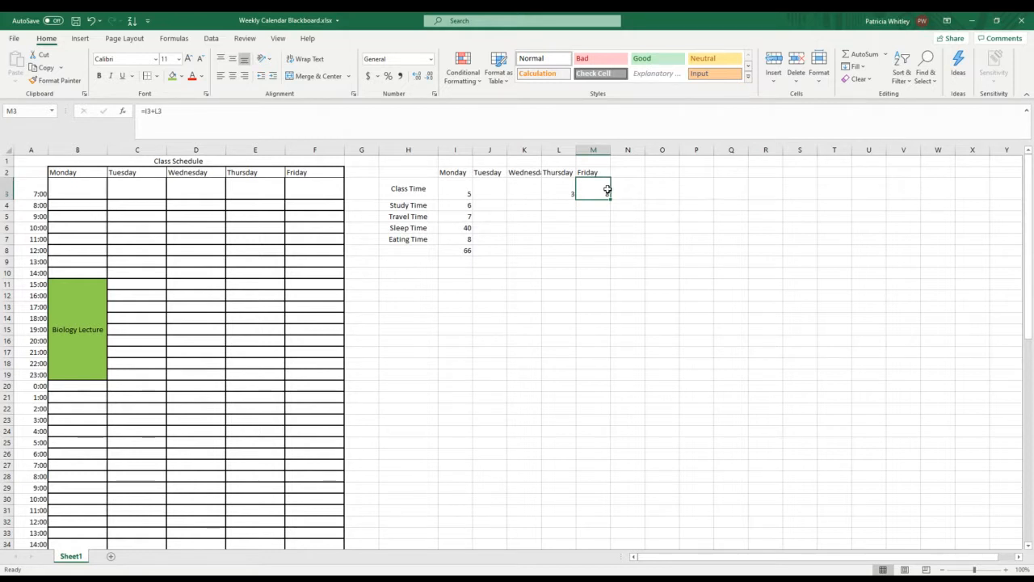
key("BackSpace")
Step: Enter the heading Total Hours in cell N2, beside Friday
left_click(627, 169)
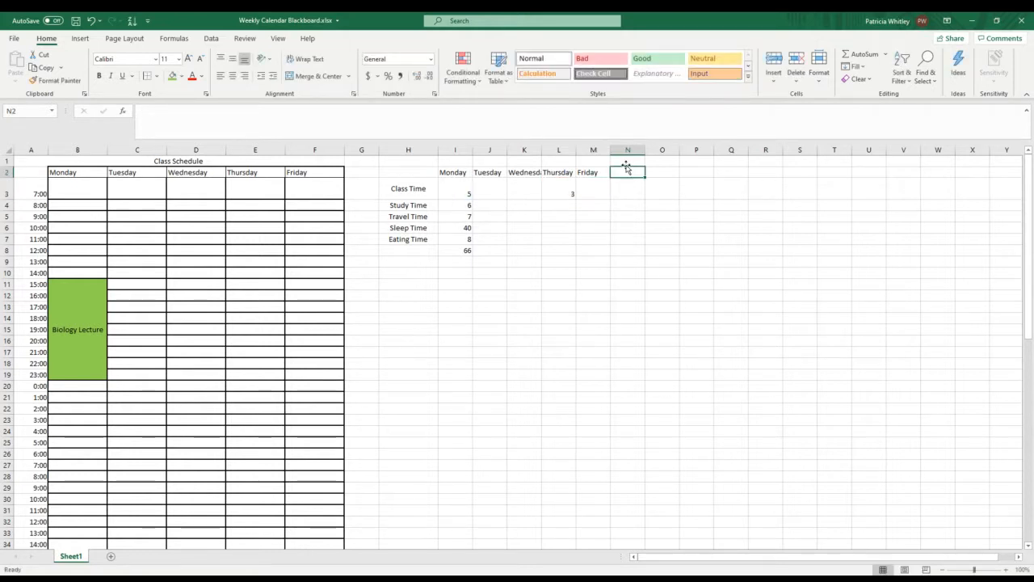
type("Total")
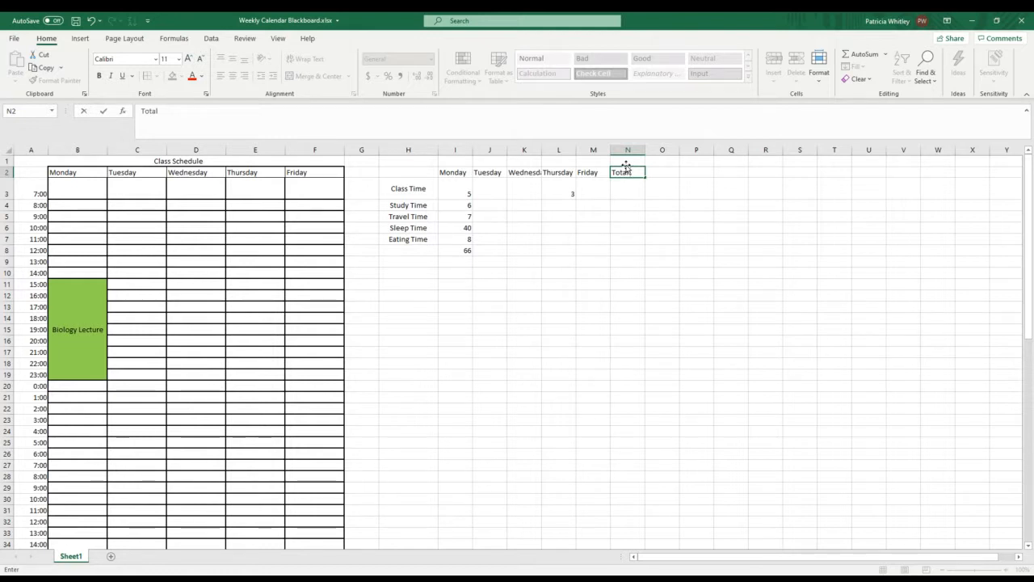
type(" Hours")
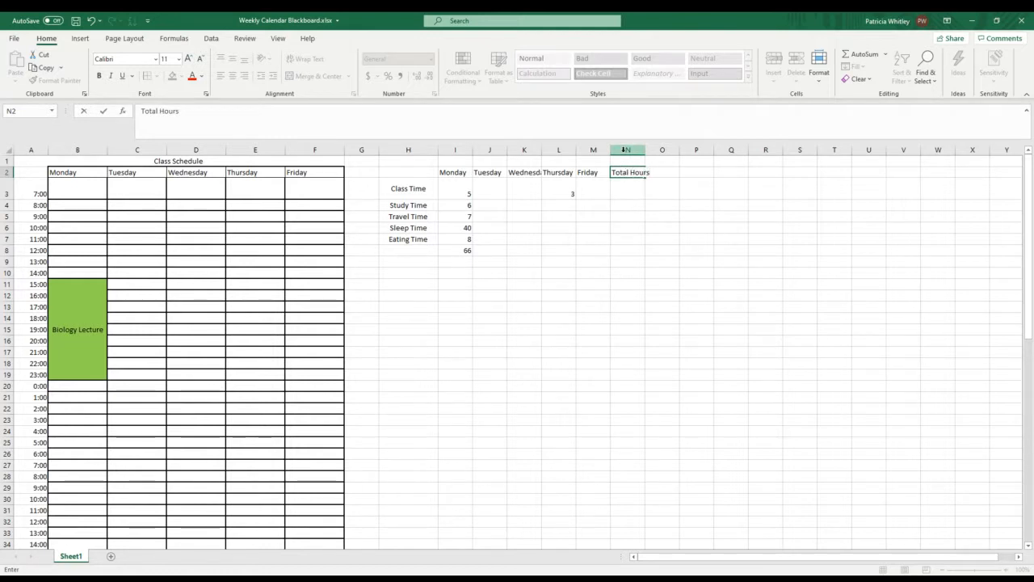
Step: Turn on text wrapping for the whole of column N, which holds the Total Hours heading
right_click(624, 149)
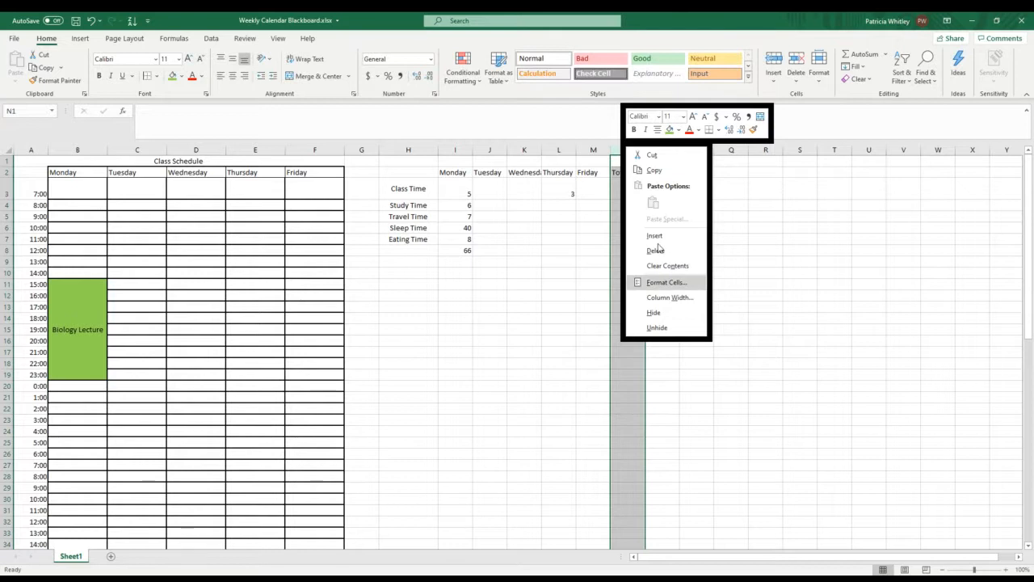
left_click(662, 283)
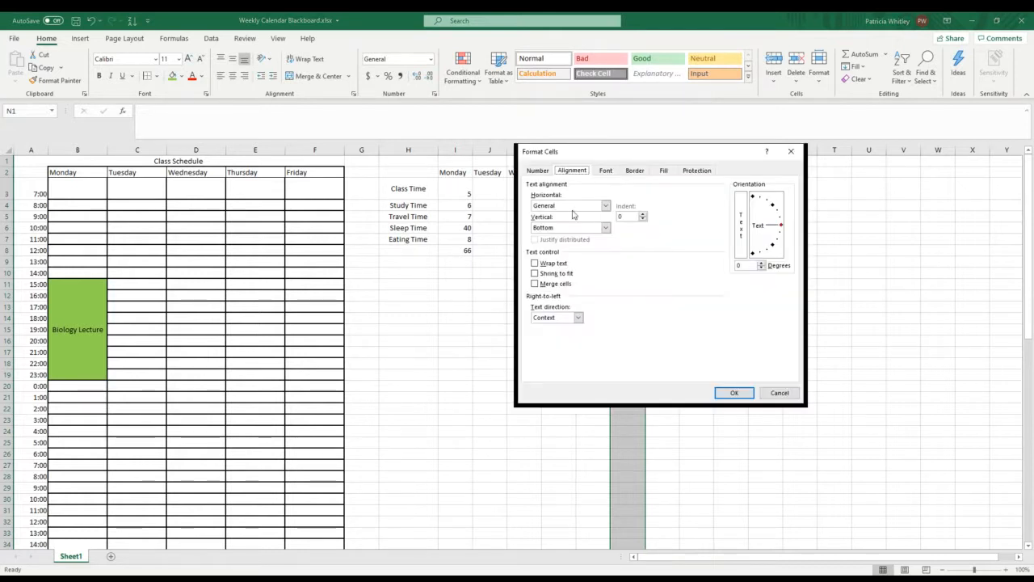
left_click(534, 265)
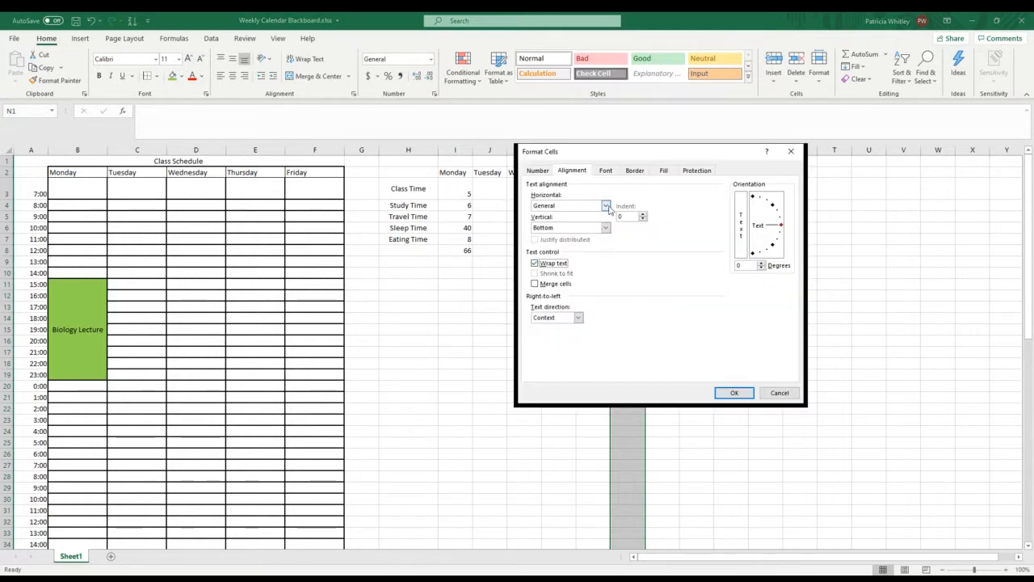
left_click(730, 394)
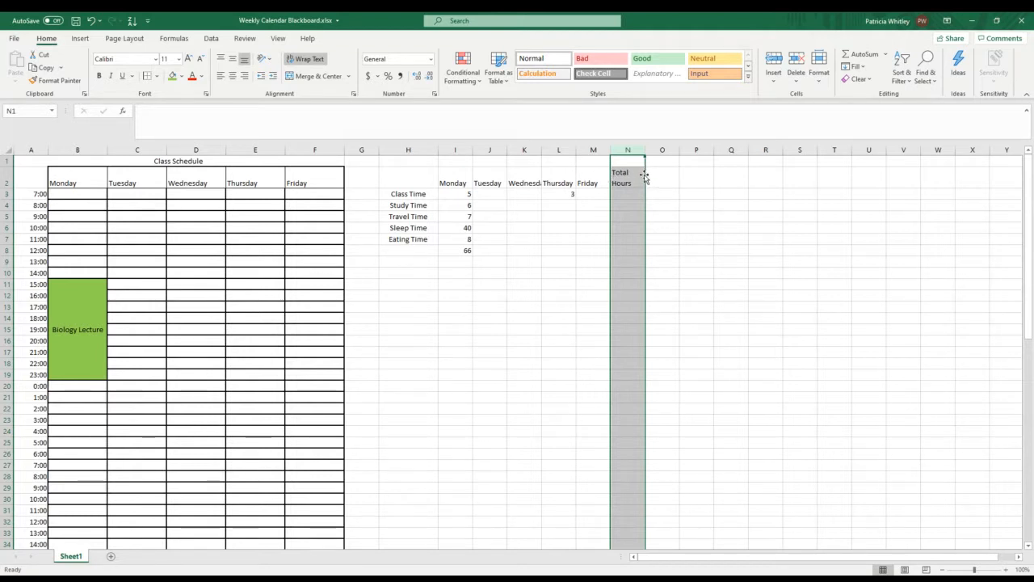
Step: Total the Class Time hours for Monday and Thursday in cell N3 with the formula =I3+L3
left_click(622, 193)
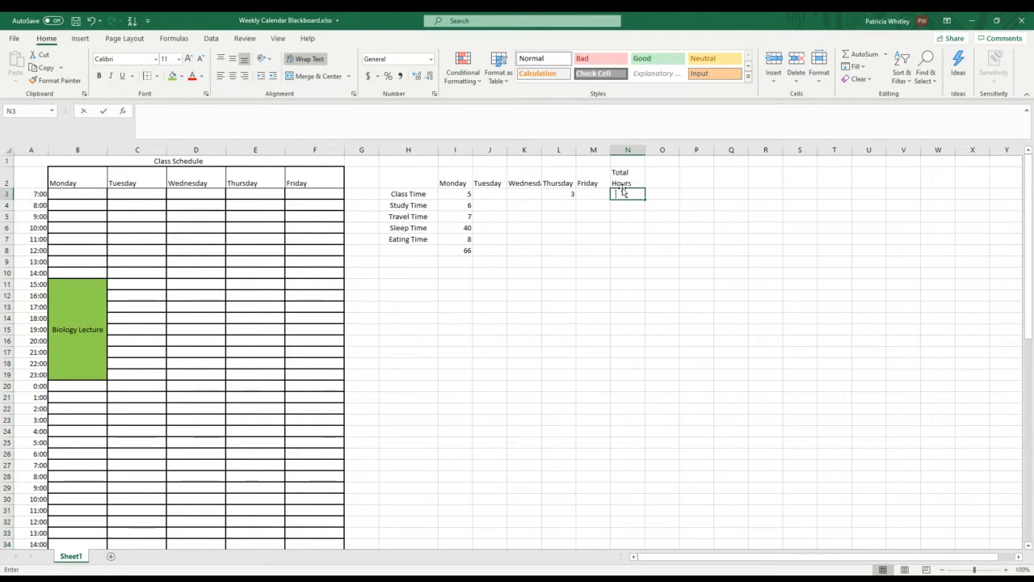
type("=")
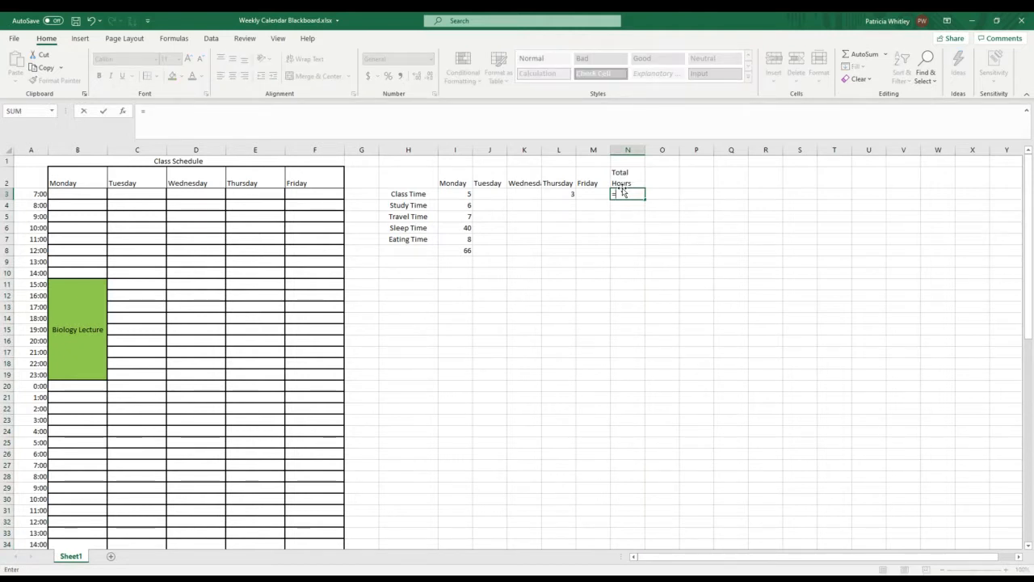
left_click(457, 194)
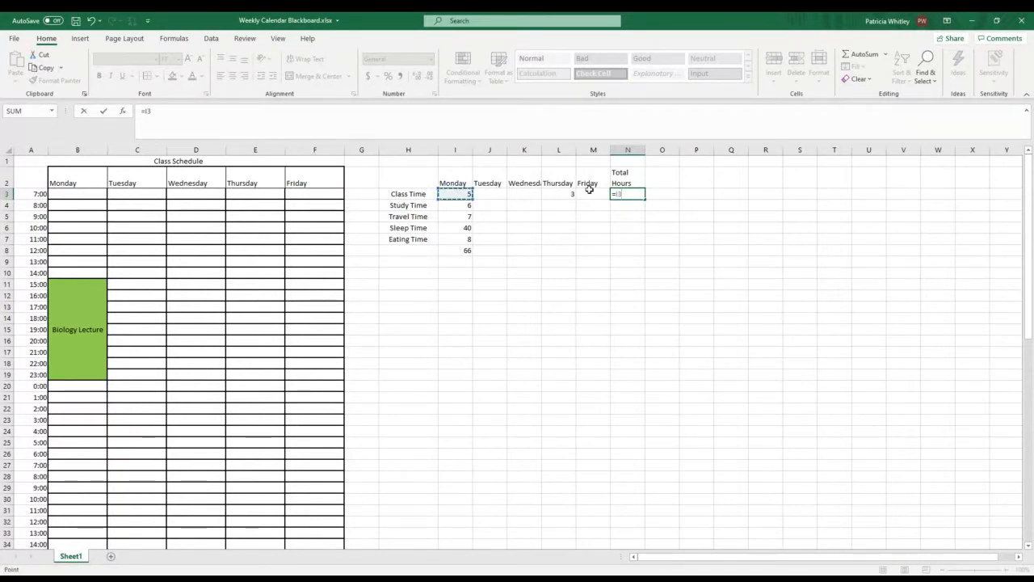
left_click(564, 194)
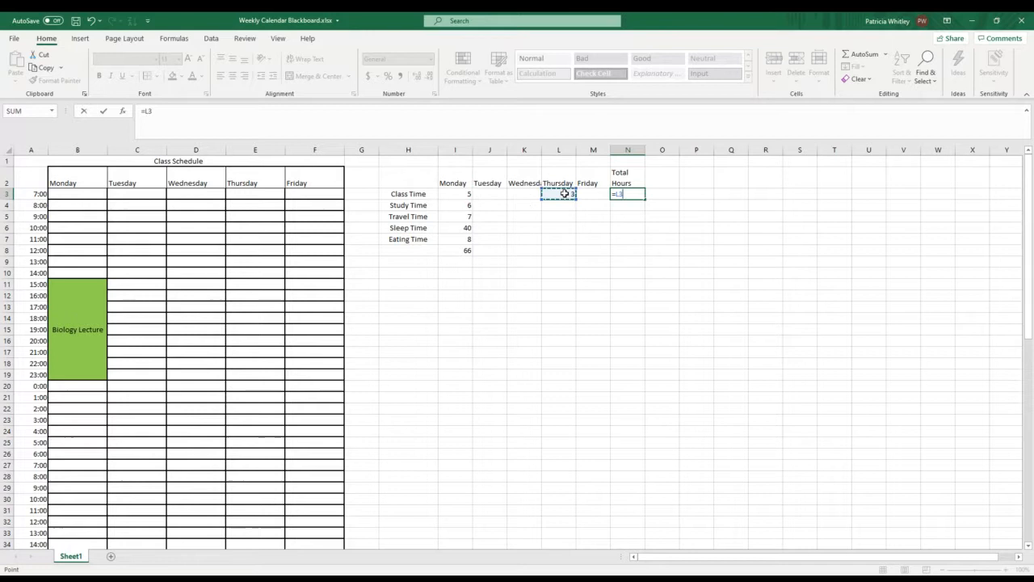
left_click(467, 194)
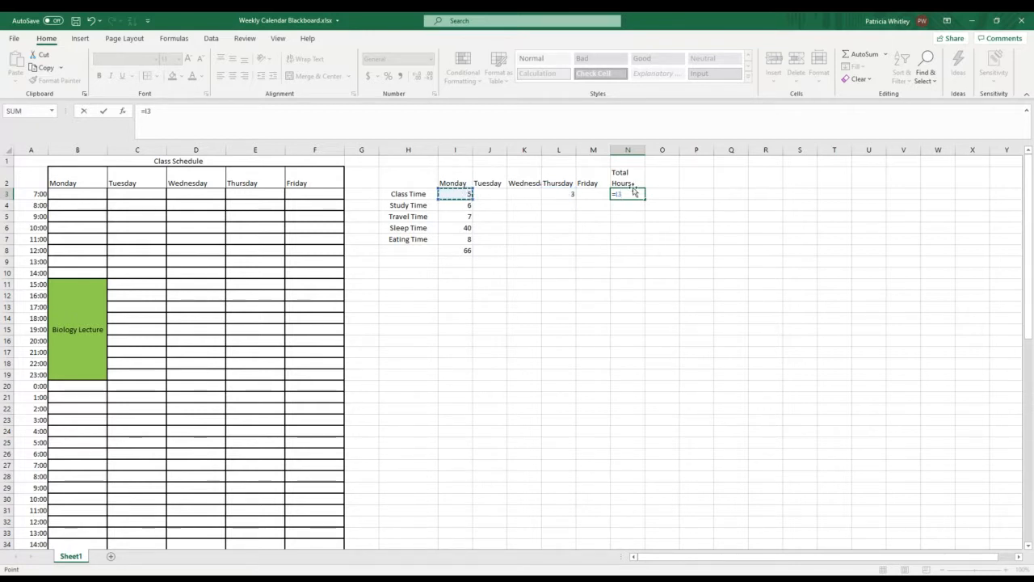
type("+")
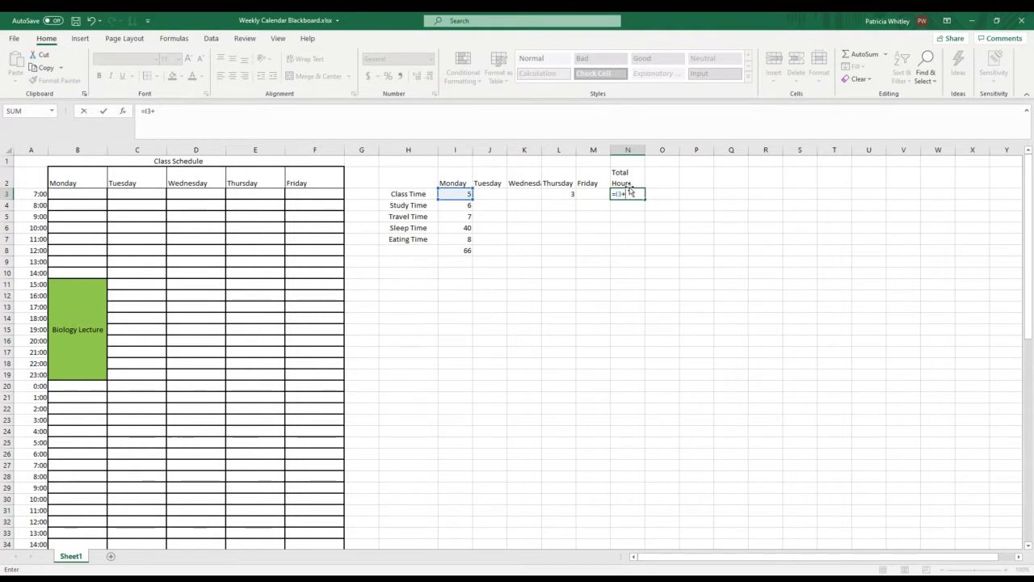
left_click(570, 193)
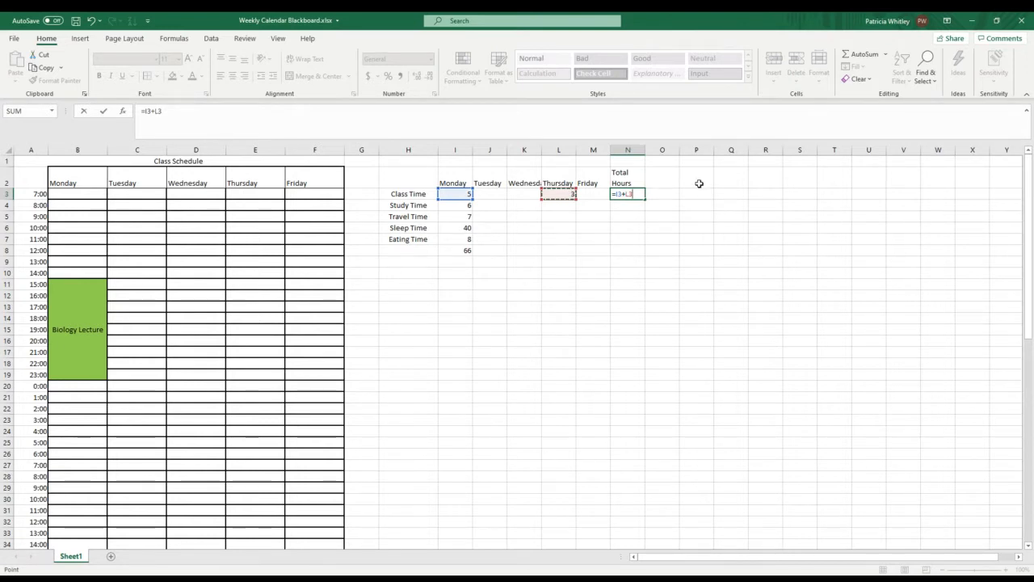
key("Return")
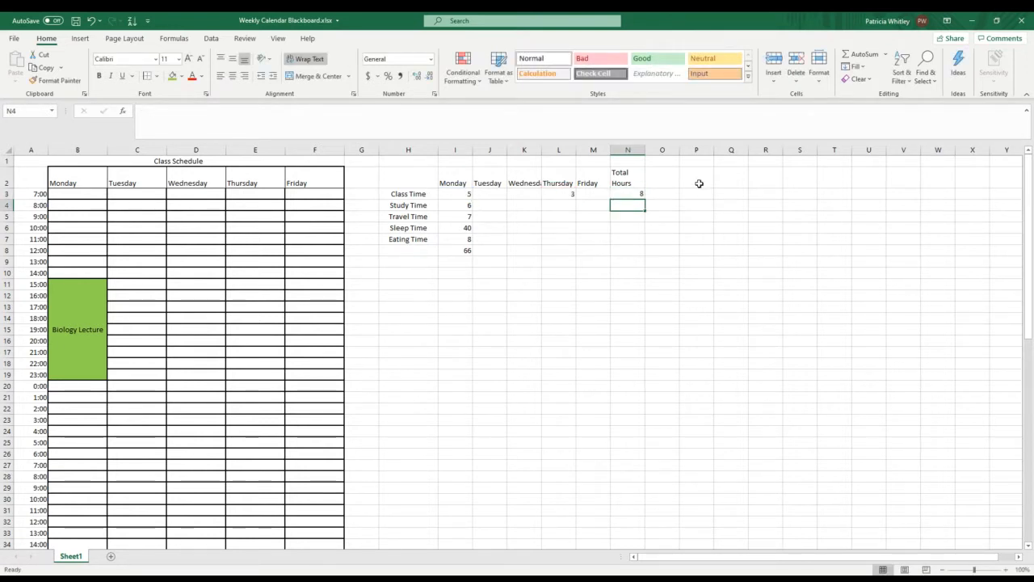